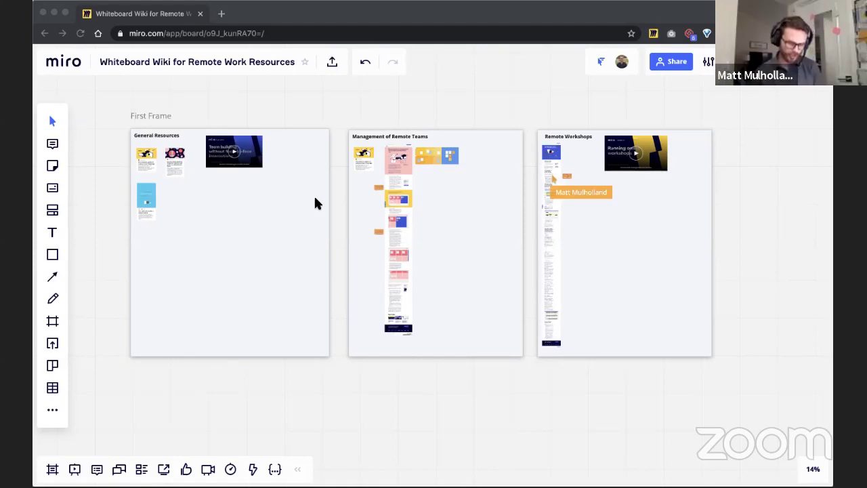
Paste the copied article link on facilitating remote collaborative workshops into the General Resources frame and move the Remote Work guide card below it.
{"action": "scroll", "coordinate": [199, 169], "scroll_direction": "up", "scroll_amount": 5}
{"action": "scroll", "coordinate": [223, 197], "scroll_direction": "up", "scroll_amount": 3}
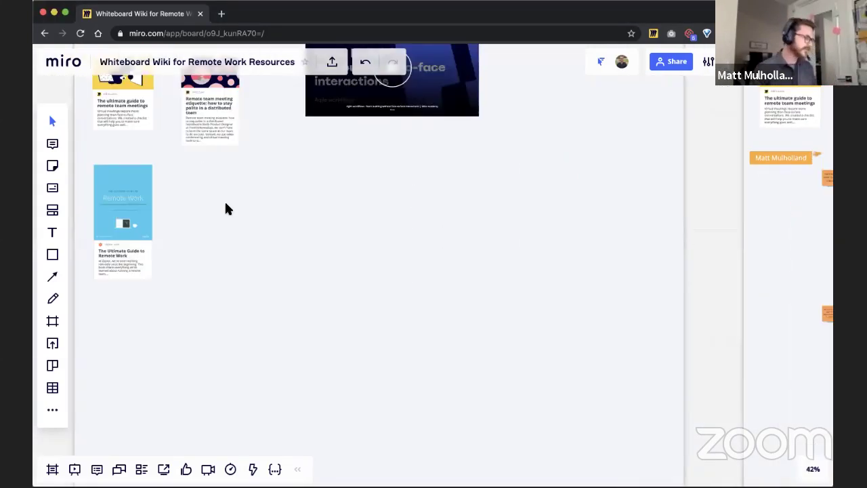
{"action": "key", "text": "ctrl+v"}
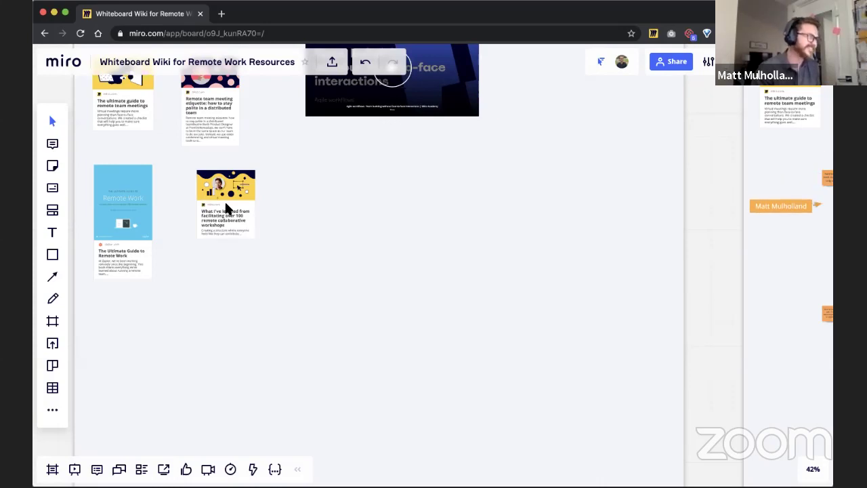
{"action": "left_click", "coordinate": [129, 214]}
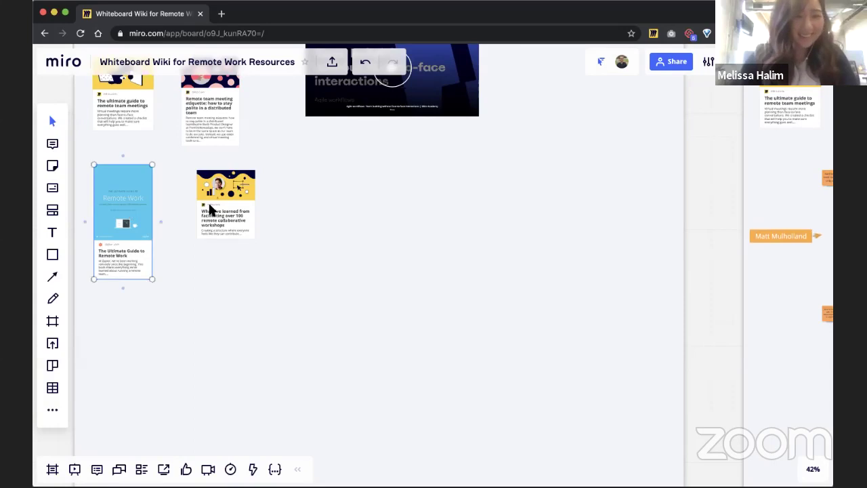
{"action": "left_click_drag", "start_coordinate": [112, 201], "coordinate": [186, 311]}
{"action": "left_click_drag", "start_coordinate": [116, 199], "coordinate": [115, 179]}
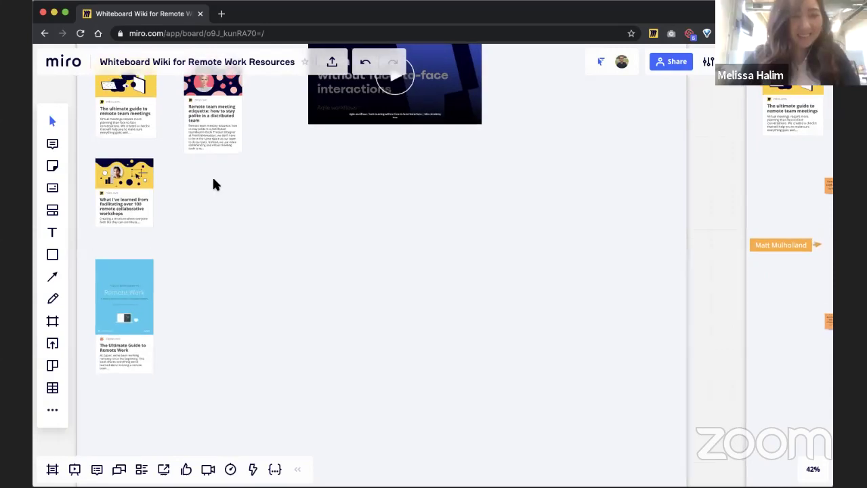
Line up the workshops article card beside the etiquette card in the top row, with the Team building video aligned next to it.
{"action": "scroll", "coordinate": [212, 178], "scroll_direction": "down", "scroll_amount": 3}
{"action": "scroll", "coordinate": [212, 178], "scroll_direction": "down", "scroll_amount": 1}
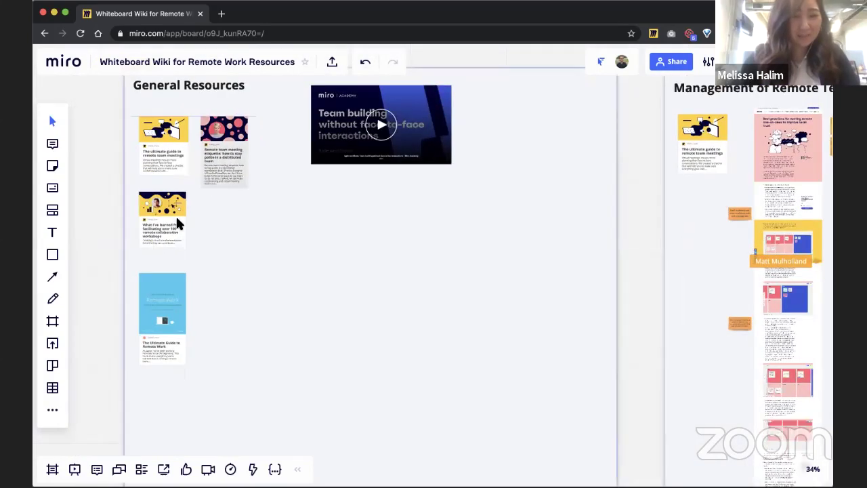
{"action": "left_click_drag", "start_coordinate": [175, 214], "coordinate": [287, 139]}
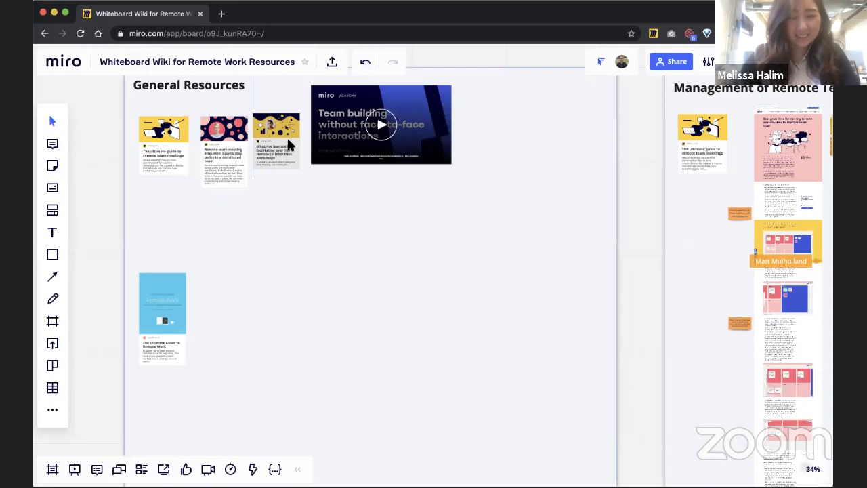
{"action": "left_click_drag", "start_coordinate": [341, 135], "coordinate": [339, 164]}
{"action": "left_click_drag", "start_coordinate": [167, 347], "coordinate": [175, 283]}
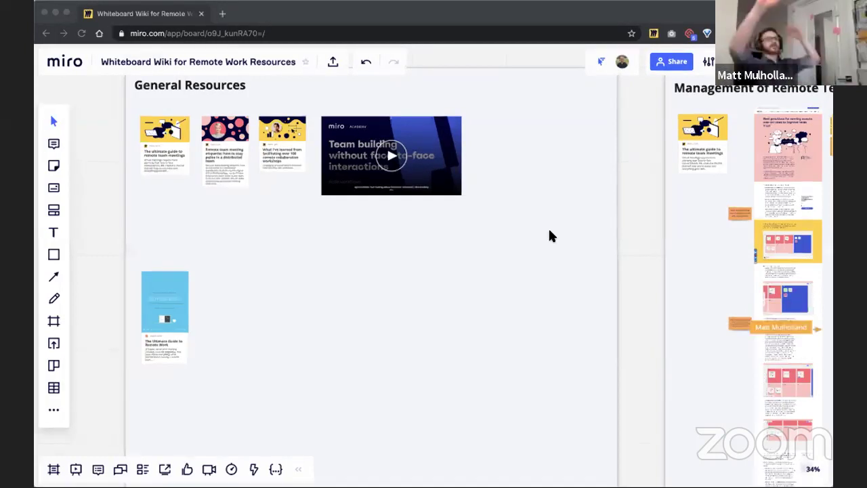
Paste the copied link for the "7 ways to make remote collaboration more effective" article and align its card beside the Ultimate Guide to Remote Work.
{"action": "left_click", "coordinate": [170, 220]}
{"action": "scroll", "coordinate": [193, 252], "scroll_direction": "down", "scroll_amount": 3}
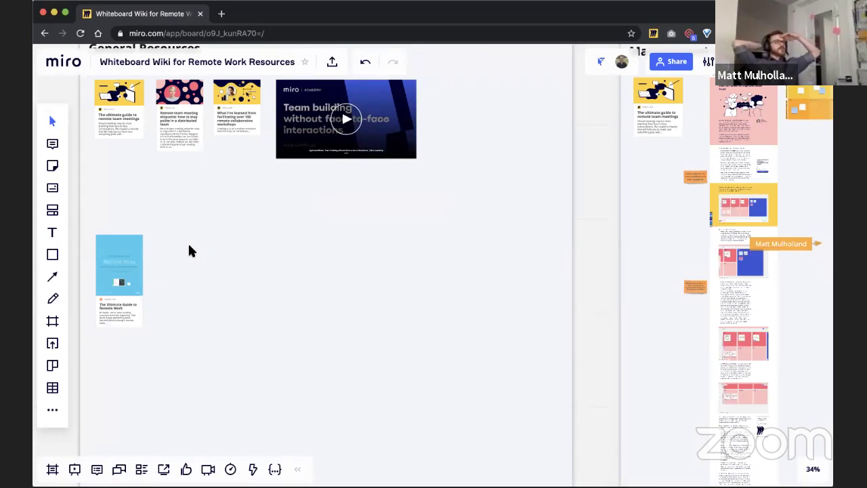
{"action": "key", "text": "ctrl+v"}
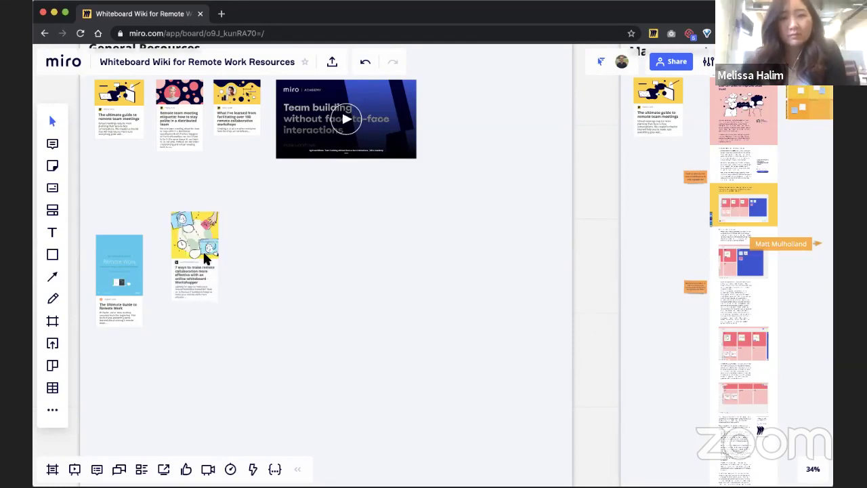
{"action": "left_click", "coordinate": [203, 249]}
{"action": "left_click_drag", "start_coordinate": [202, 250], "coordinate": [188, 269]}
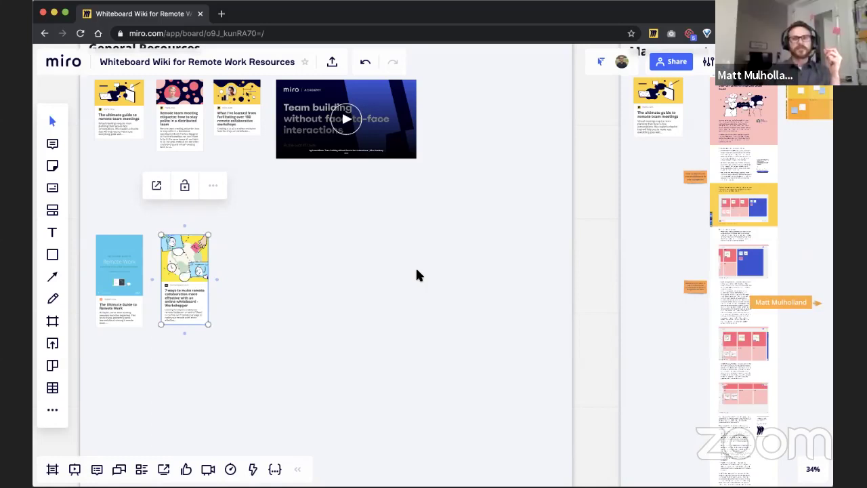
Examine the Design Sprints article in the Remote Workshops frame, focusing on the four-day remote Sprint schedule and its explanatory bullets.
{"action": "scroll", "coordinate": [416, 275], "scroll_direction": "up", "scroll_amount": 2}
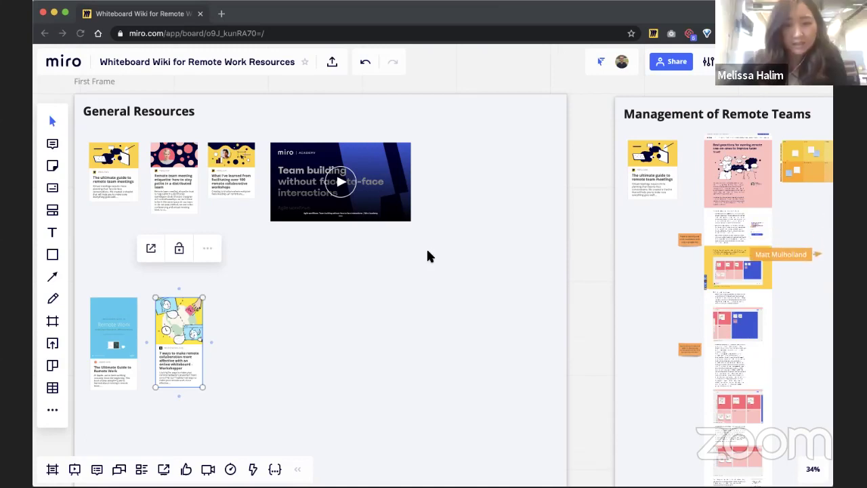
{"action": "scroll", "coordinate": [426, 247], "scroll_direction": "right", "scroll_amount": 10}
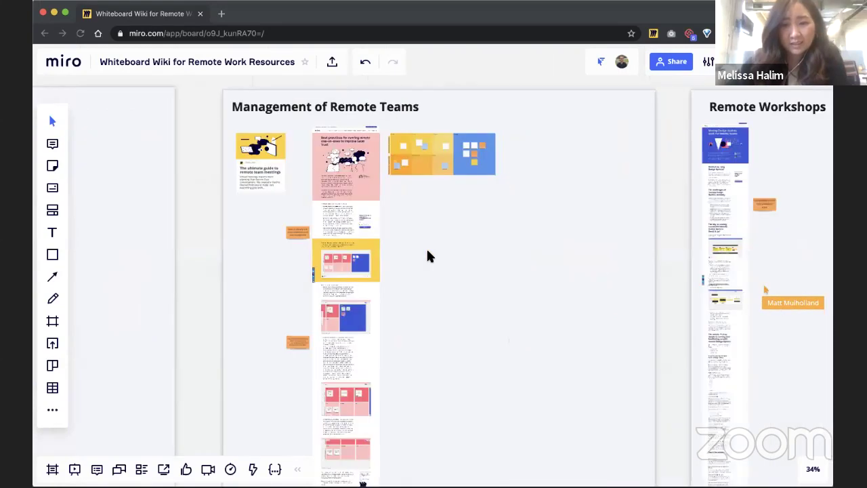
{"action": "scroll", "coordinate": [426, 247], "scroll_direction": "right", "scroll_amount": 8}
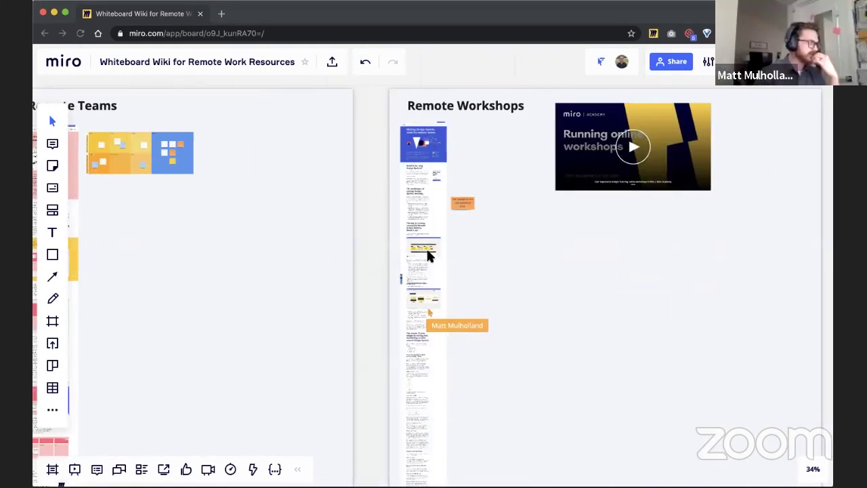
{"action": "scroll", "coordinate": [411, 301], "scroll_direction": "up", "scroll_amount": 5}
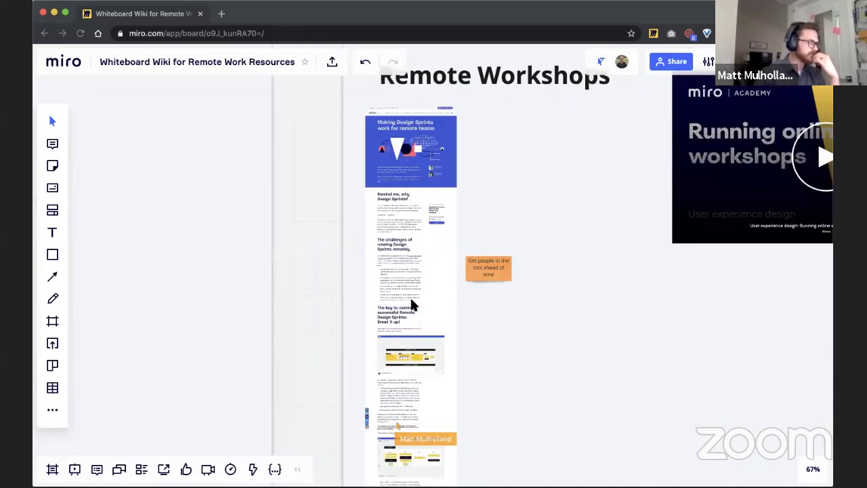
{"action": "scroll", "coordinate": [410, 304], "scroll_direction": "down", "scroll_amount": 5}
{"action": "scroll", "coordinate": [411, 304], "scroll_direction": "up", "scroll_amount": 5}
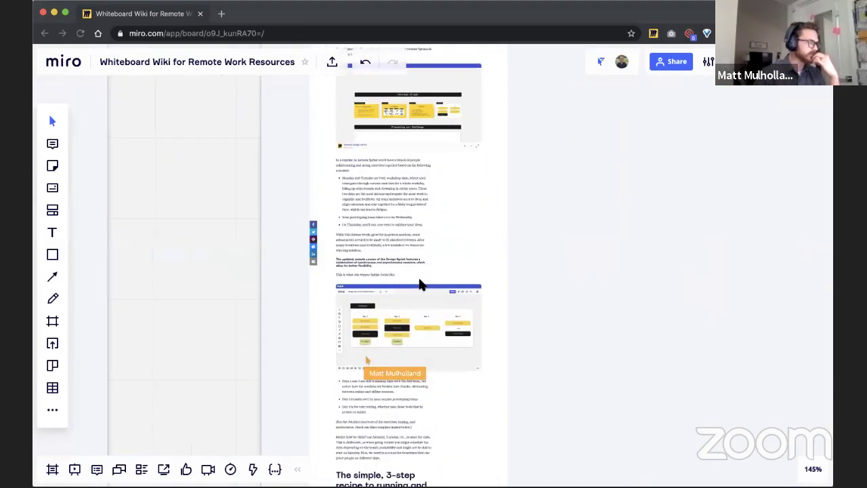
{"action": "scroll", "coordinate": [420, 285], "scroll_direction": "up", "scroll_amount": 8}
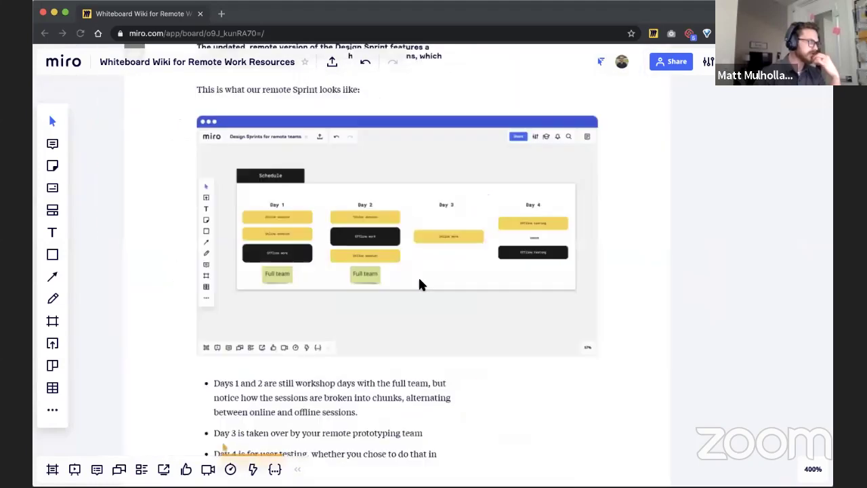
{"action": "scroll", "coordinate": [420, 284], "scroll_direction": "down", "scroll_amount": 5}
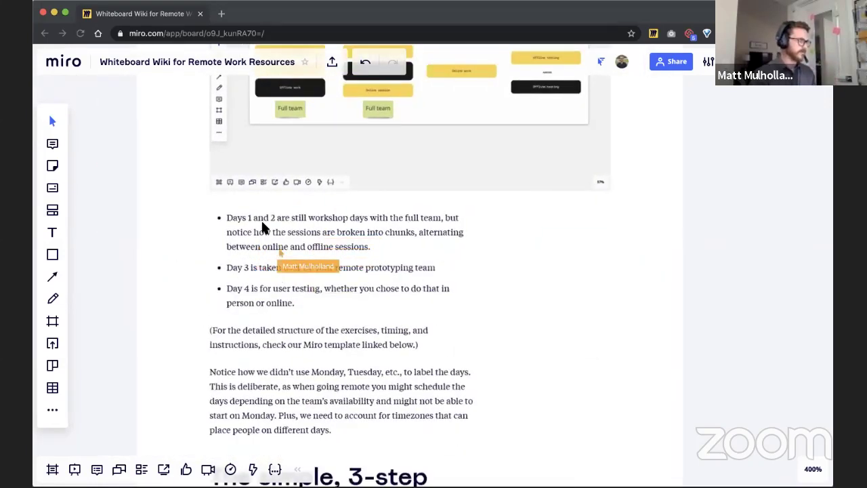
{"action": "scroll", "coordinate": [264, 228], "scroll_direction": "left", "scroll_amount": 2}
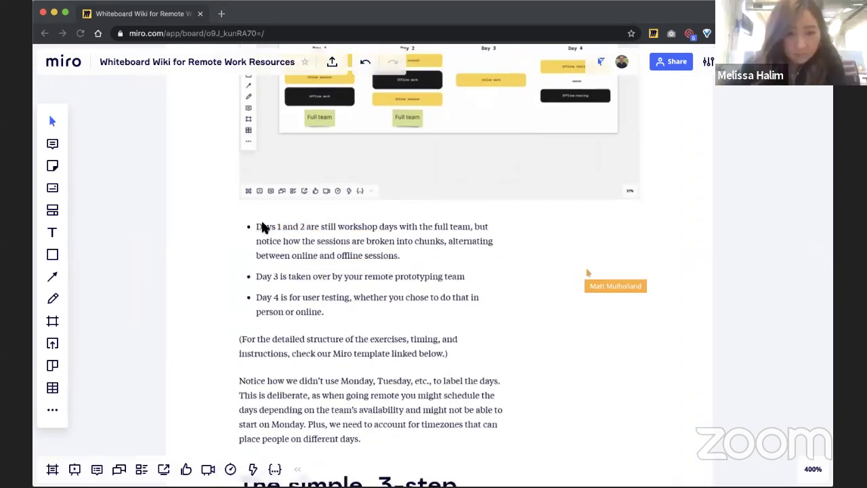
{"action": "scroll", "coordinate": [263, 228], "scroll_direction": "left", "scroll_amount": 1}
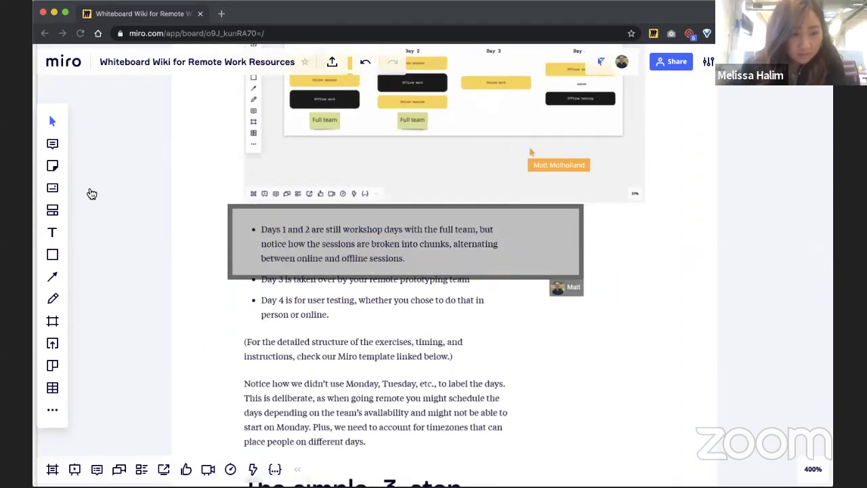
Add a star shape beside the Days 1 and 2 bullet of the Design Sprints article.
{"action": "left_click", "coordinate": [52, 254]}
{"action": "left_click", "coordinate": [111, 260]}
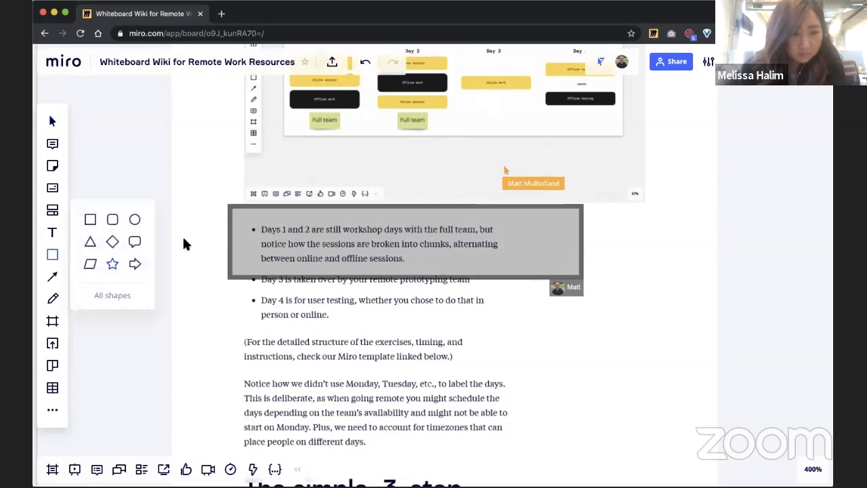
{"action": "left_click", "coordinate": [228, 285]}
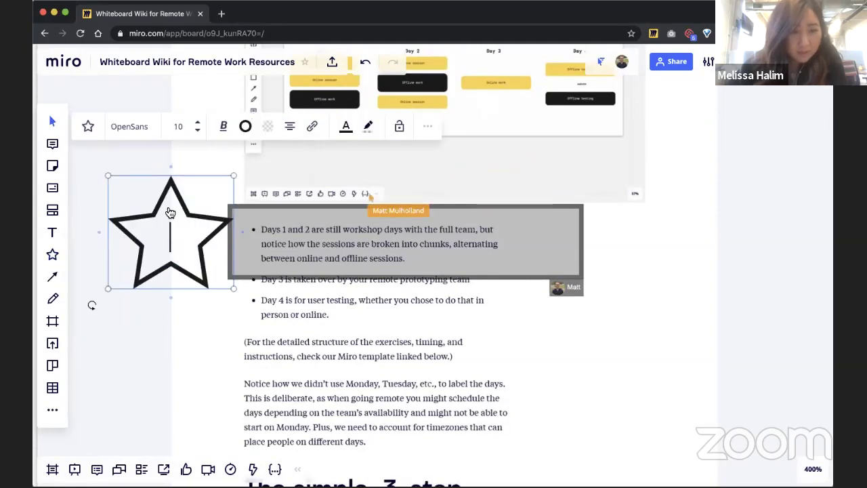
Set both the fill and the border of the star to golden yellow.
{"action": "left_click", "coordinate": [268, 128]}
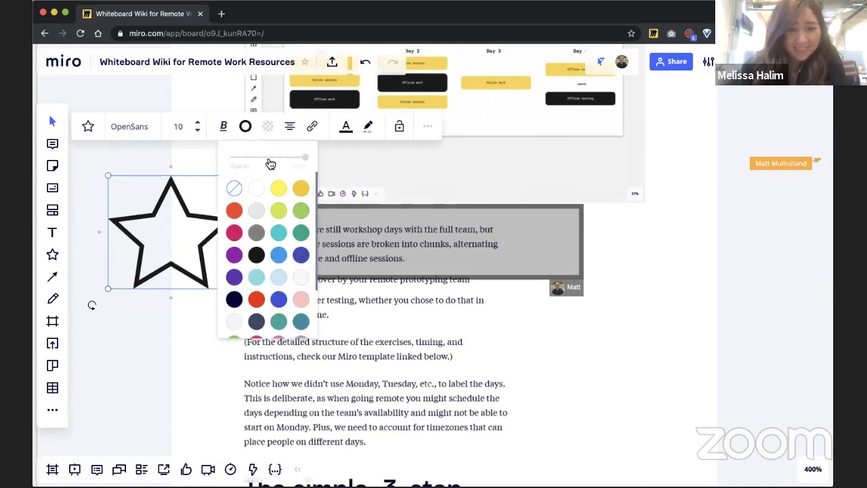
{"action": "left_click", "coordinate": [300, 187]}
{"action": "left_click", "coordinate": [246, 126]}
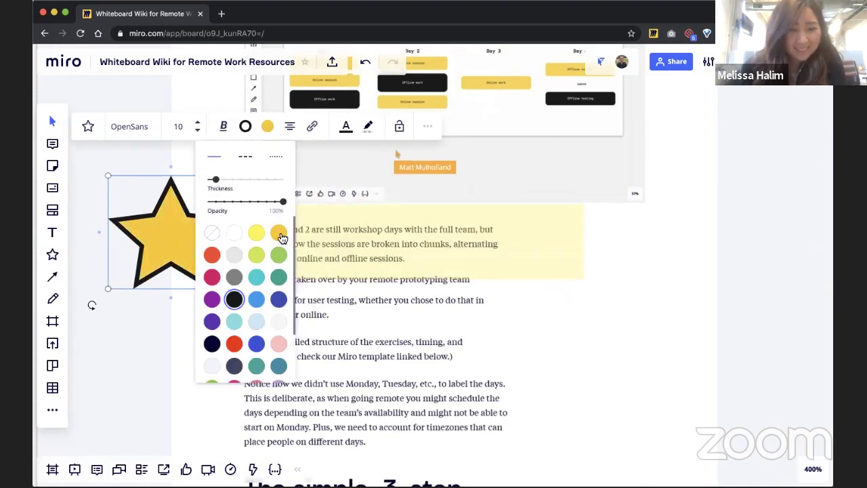
{"action": "left_click", "coordinate": [279, 234]}
{"action": "left_click", "coordinate": [139, 216]}
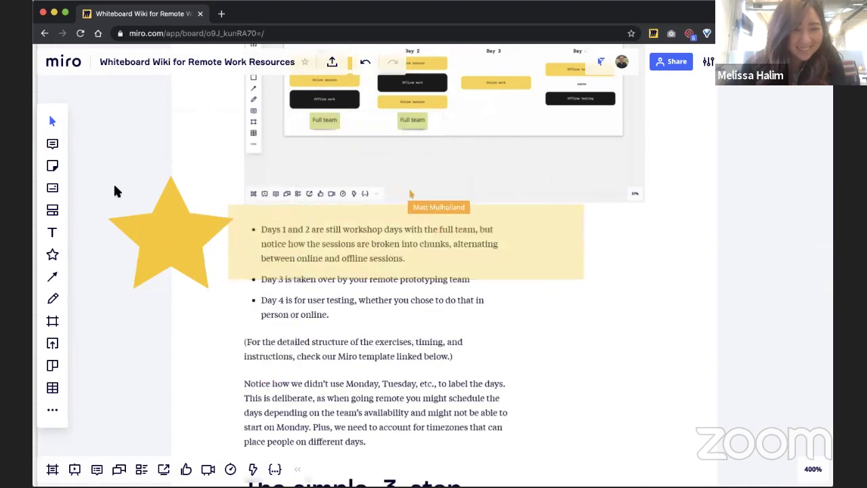
Enlarge the star and position it just left of the highlight over the Days 1 and 2 bullet, without overlapping it.
{"action": "left_click", "coordinate": [108, 179]}
{"action": "left_click_drag", "start_coordinate": [106, 174], "coordinate": [75, 139]}
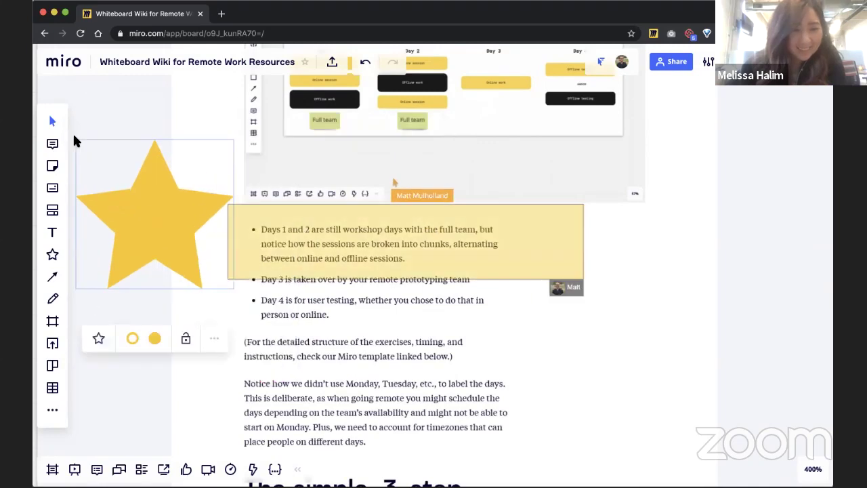
{"action": "scroll", "coordinate": [156, 230], "scroll_direction": "down", "scroll_amount": 3}
{"action": "scroll", "coordinate": [197, 202], "scroll_direction": "left", "scroll_amount": 3}
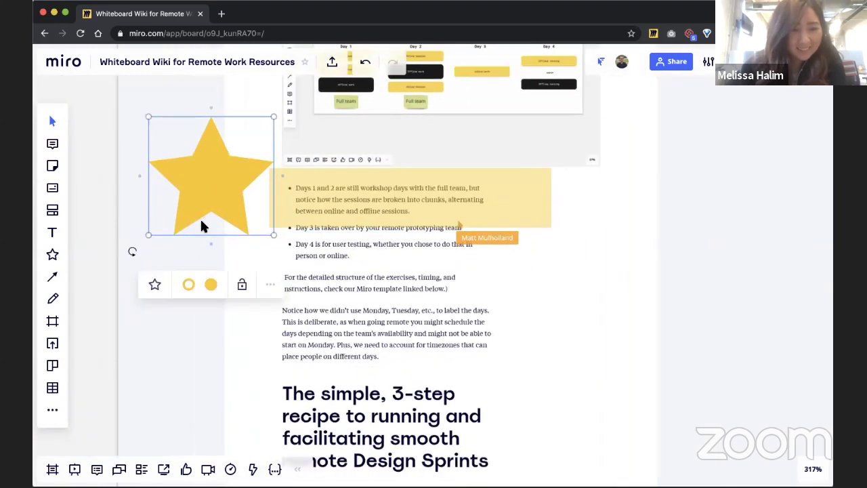
{"action": "left_click_drag", "start_coordinate": [201, 225], "coordinate": [197, 229]}
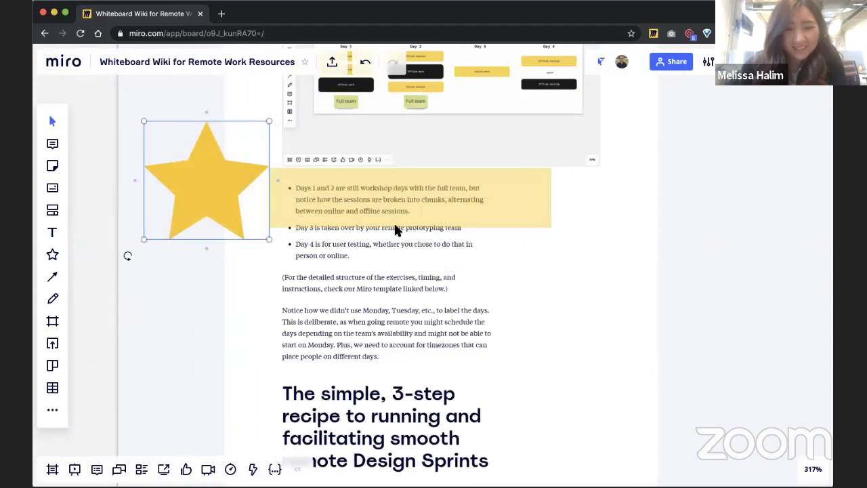
{"action": "scroll", "coordinate": [394, 227], "scroll_direction": "up", "scroll_amount": 3}
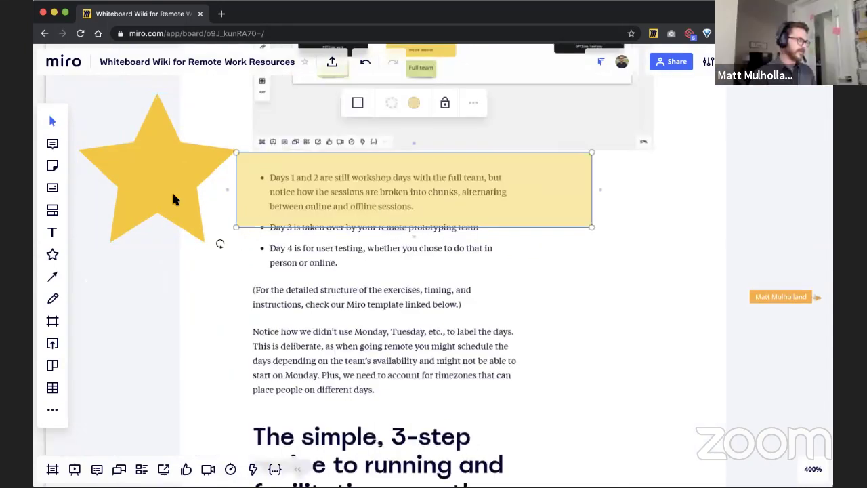
{"action": "left_click_drag", "start_coordinate": [174, 202], "coordinate": [171, 213]}
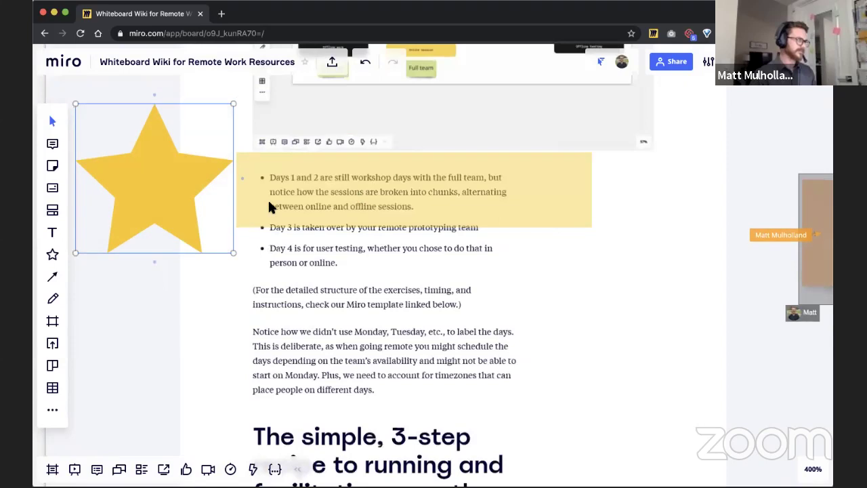
{"action": "left_click", "coordinate": [161, 193]}
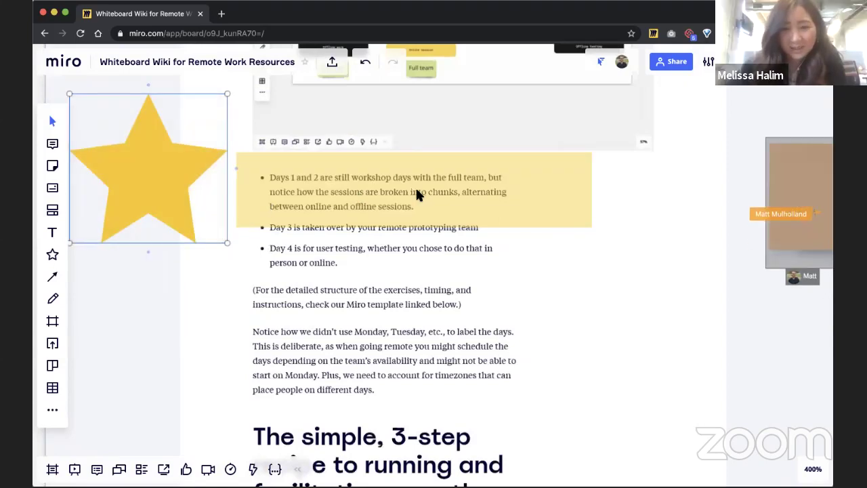
Review the annotated Design Sprints article zoomed out, checking the star, the highlight and the nearby sticky notes.
{"action": "scroll", "coordinate": [415, 192], "scroll_direction": "right", "scroll_amount": 5}
{"action": "scroll", "coordinate": [416, 195], "scroll_direction": "down", "scroll_amount": 3}
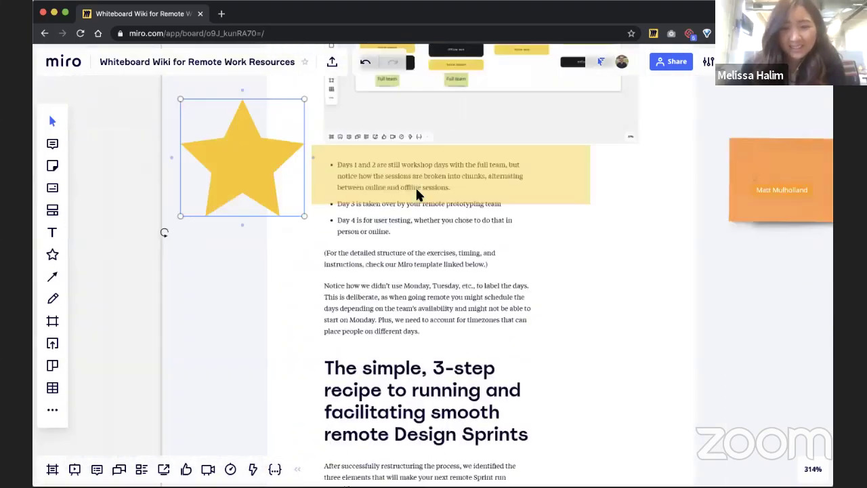
{"action": "scroll", "coordinate": [415, 195], "scroll_direction": "down", "scroll_amount": 3}
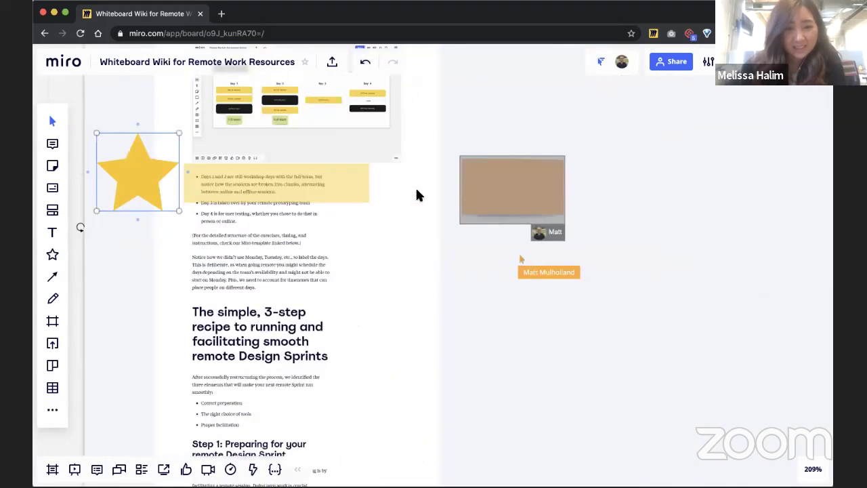
{"action": "scroll", "coordinate": [416, 195], "scroll_direction": "down", "scroll_amount": 3}
{"action": "scroll", "coordinate": [416, 195], "scroll_direction": "down", "scroll_amount": 5}
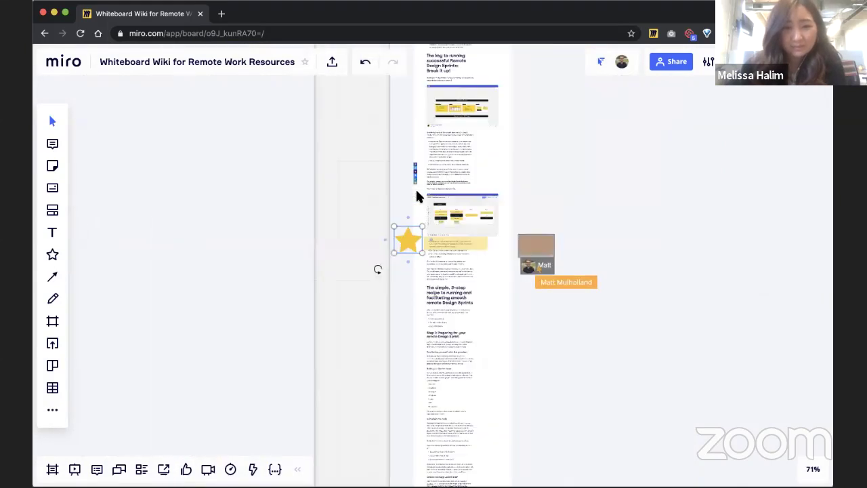
{"action": "scroll", "coordinate": [417, 197], "scroll_direction": "up", "scroll_amount": 5}
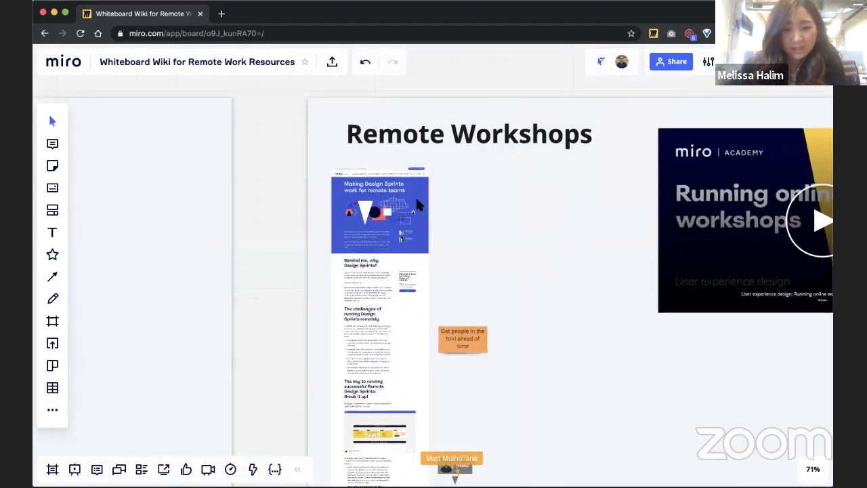
{"action": "scroll", "coordinate": [414, 201], "scroll_direction": "down", "scroll_amount": 10}
{"action": "scroll", "coordinate": [393, 195], "scroll_direction": "up", "scroll_amount": 2}
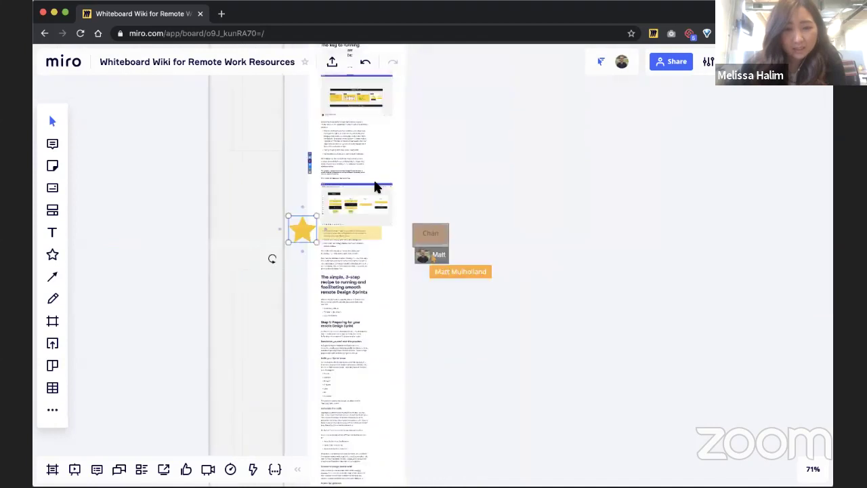
Examine the Design Sprints article's source link option and the starred, highlighted Days 1 and 2 bullet.
{"action": "scroll", "coordinate": [373, 185], "scroll_direction": "up", "scroll_amount": 3}
{"action": "scroll", "coordinate": [350, 167], "scroll_direction": "up", "scroll_amount": 2}
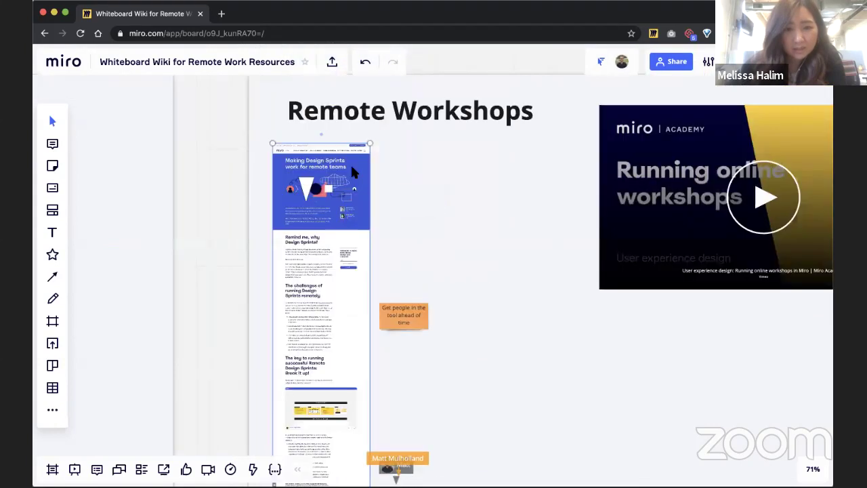
{"action": "scroll", "coordinate": [334, 121], "scroll_direction": "up", "scroll_amount": 1}
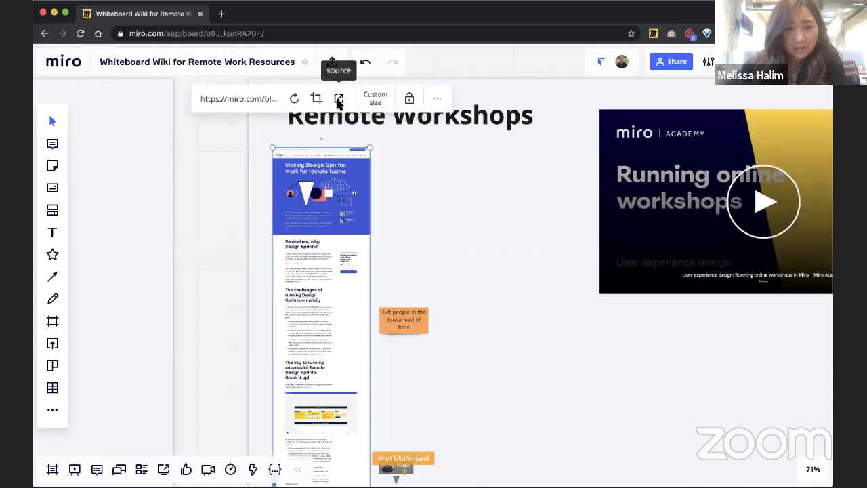
{"action": "scroll", "coordinate": [203, 340], "scroll_direction": "down", "scroll_amount": 3}
{"action": "scroll", "coordinate": [206, 340], "scroll_direction": "down", "scroll_amount": 6}
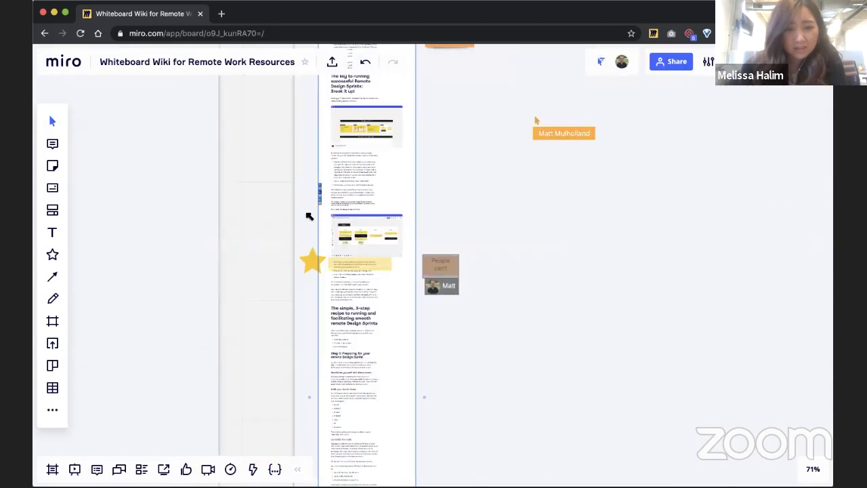
{"action": "scroll", "coordinate": [324, 173], "scroll_direction": "down", "scroll_amount": 3}
{"action": "scroll", "coordinate": [283, 237], "scroll_direction": "up", "scroll_amount": 3}
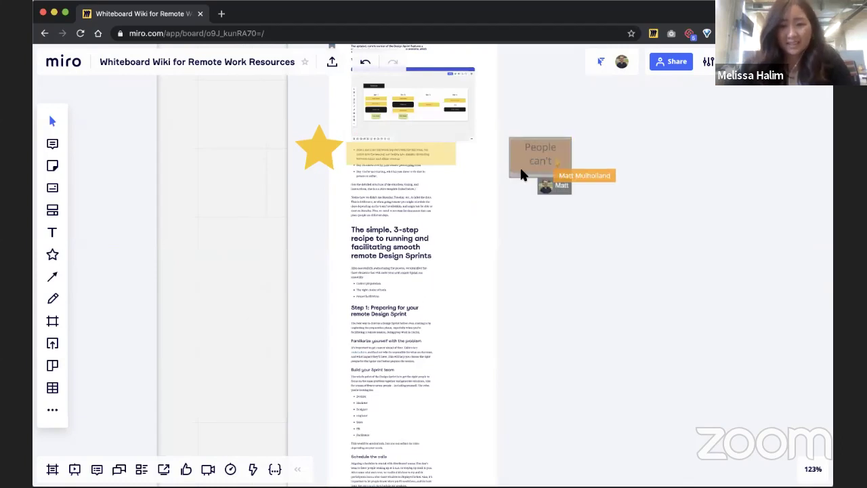
{"action": "scroll", "coordinate": [358, 106], "scroll_direction": "up", "scroll_amount": 3}
{"action": "scroll", "coordinate": [352, 105], "scroll_direction": "up", "scroll_amount": 3}
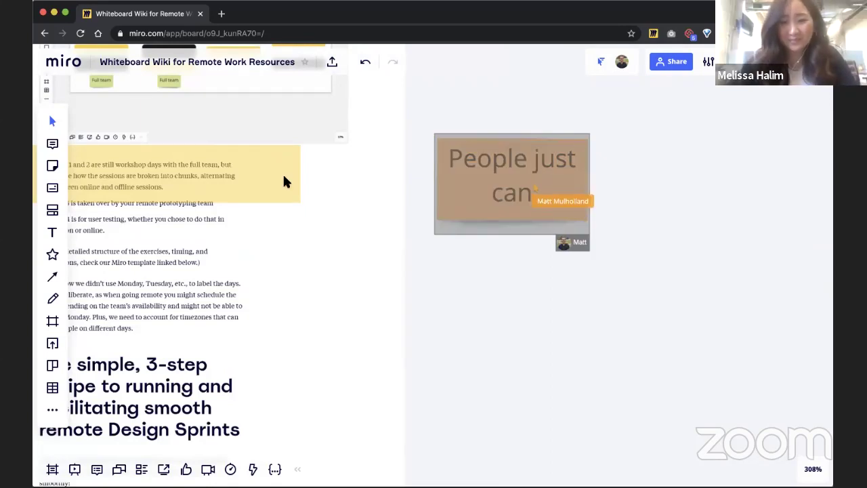
Review the Management of Remote Teams and Remote Workshops frames, including the orange sticky note beside the highlighted Design Sprints passage.
{"action": "key", "text": "shift+0"}
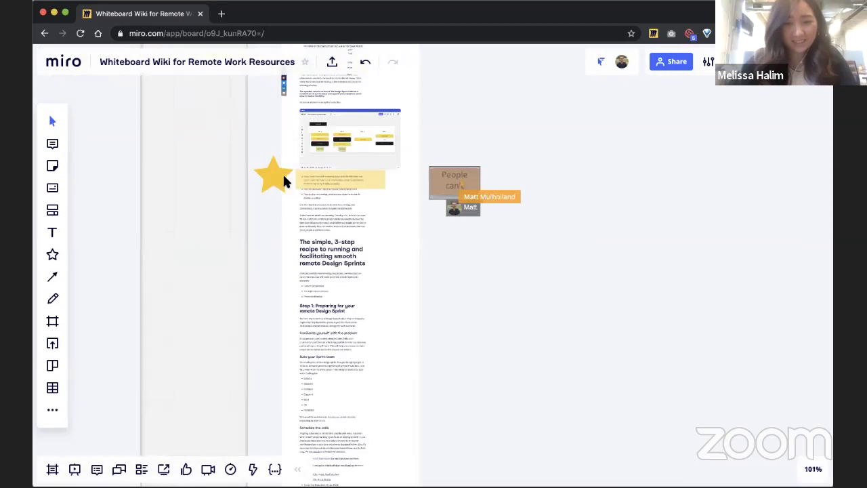
{"action": "key", "text": "shift+1"}
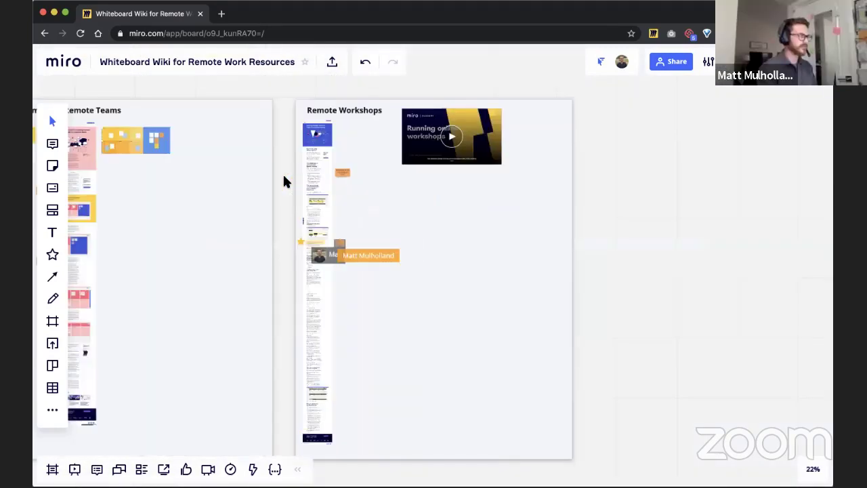
{"action": "scroll", "coordinate": [282, 172], "scroll_direction": "left", "scroll_amount": 5}
{"action": "scroll", "coordinate": [158, 93], "scroll_direction": "left", "scroll_amount": 2}
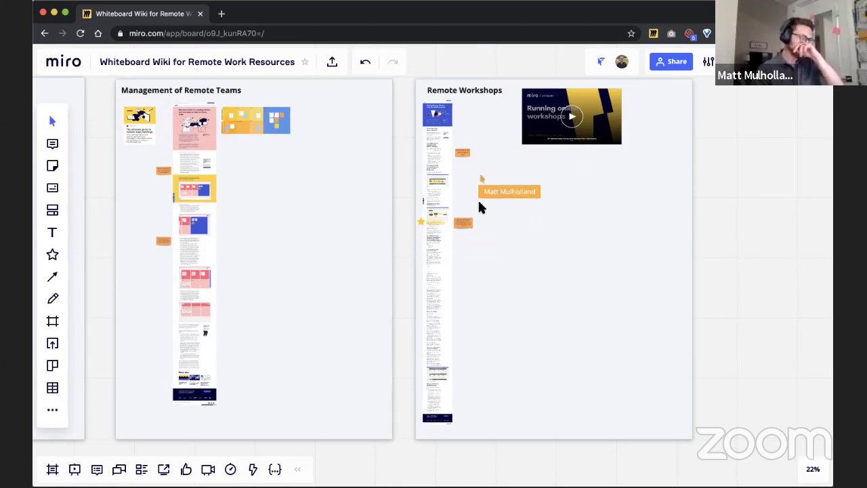
{"action": "scroll", "coordinate": [446, 203], "scroll_direction": "right", "scroll_amount": 2}
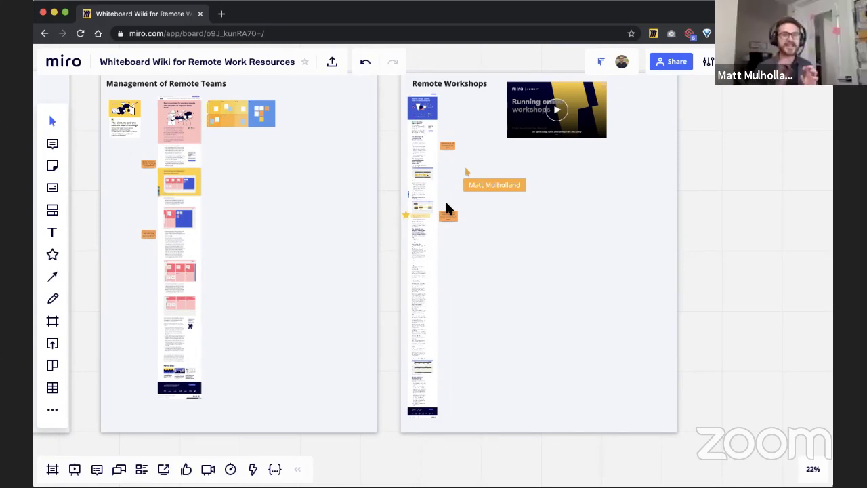
{"action": "scroll", "coordinate": [446, 204], "scroll_direction": "up", "scroll_amount": 3}
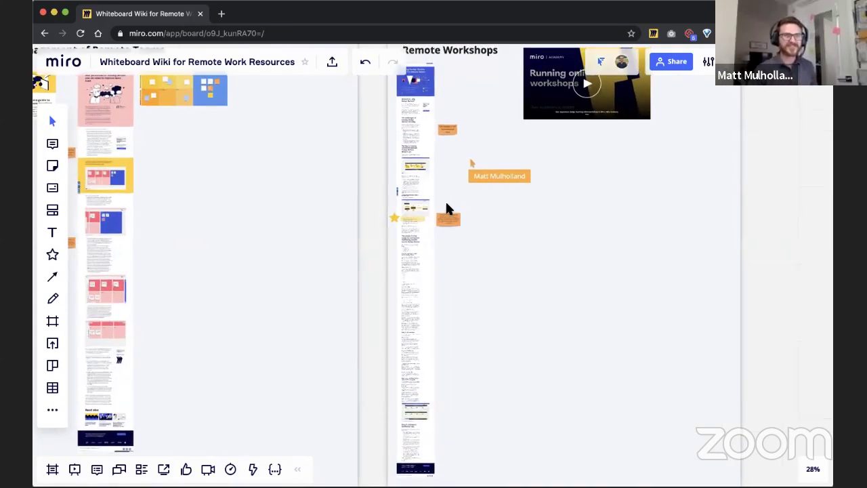
{"action": "scroll", "coordinate": [446, 204], "scroll_direction": "up", "scroll_amount": 10}
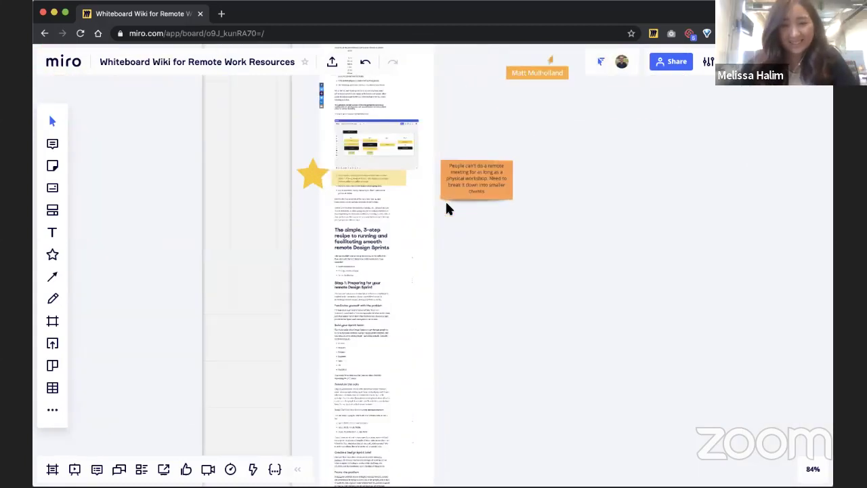
{"action": "scroll", "coordinate": [442, 204], "scroll_direction": "down", "scroll_amount": 10}
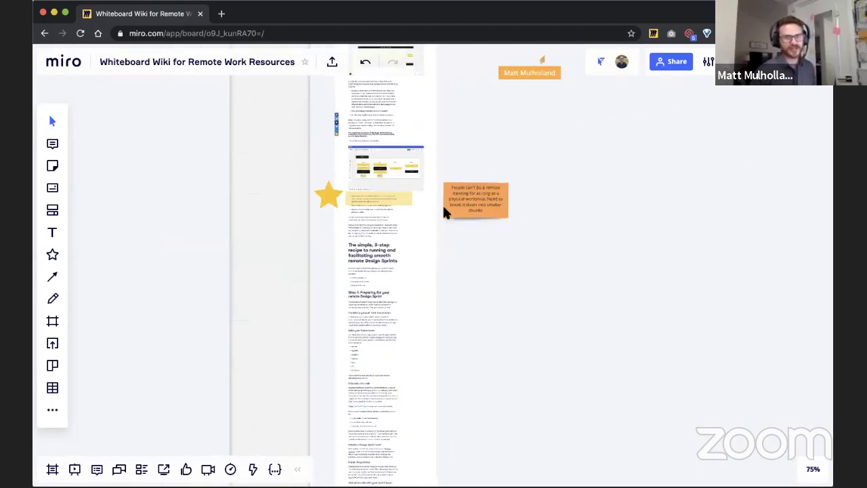
{"action": "scroll", "coordinate": [443, 208], "scroll_direction": "down", "scroll_amount": 2}
Look over all three frames and inspect the article cards and Team building video in the General Resources frame.
{"action": "scroll", "coordinate": [443, 209], "scroll_direction": "left", "scroll_amount": 6}
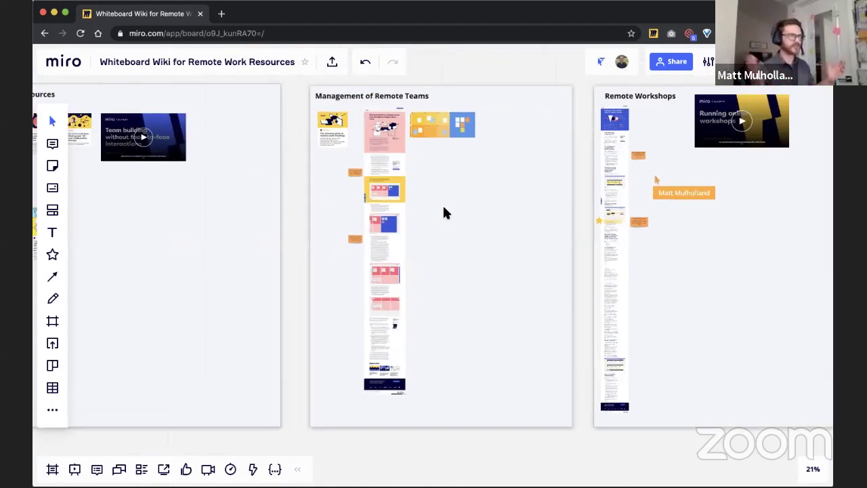
{"action": "scroll", "coordinate": [443, 215], "scroll_direction": "down", "scroll_amount": 3}
{"action": "scroll", "coordinate": [441, 207], "scroll_direction": "right", "scroll_amount": 1}
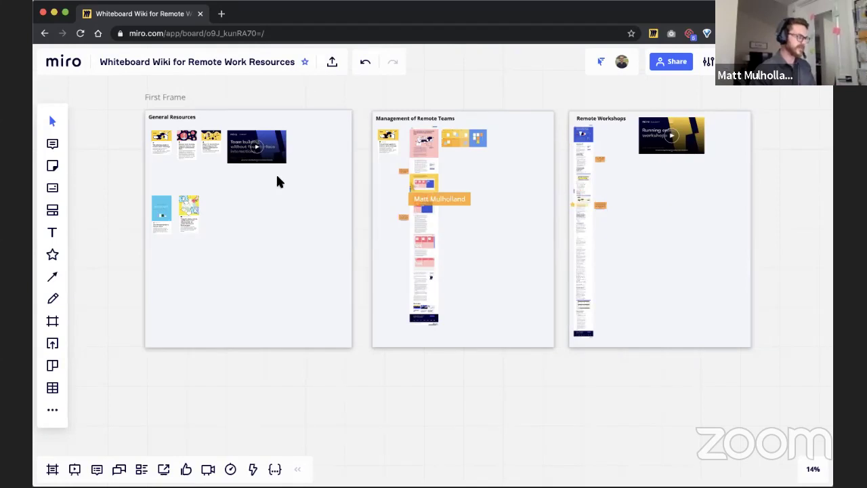
{"action": "scroll", "coordinate": [189, 146], "scroll_direction": "up", "scroll_amount": 2}
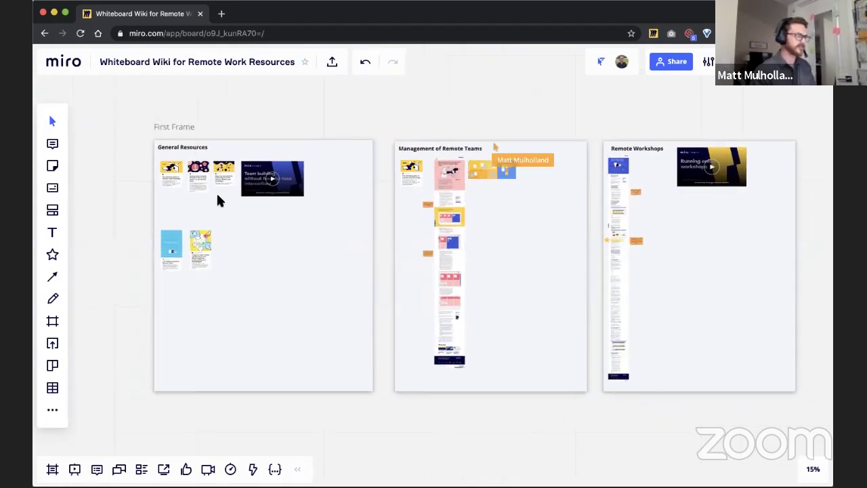
{"action": "scroll", "coordinate": [218, 200], "scroll_direction": "up", "scroll_amount": 5}
{"action": "scroll", "coordinate": [217, 199], "scroll_direction": "up", "scroll_amount": 3}
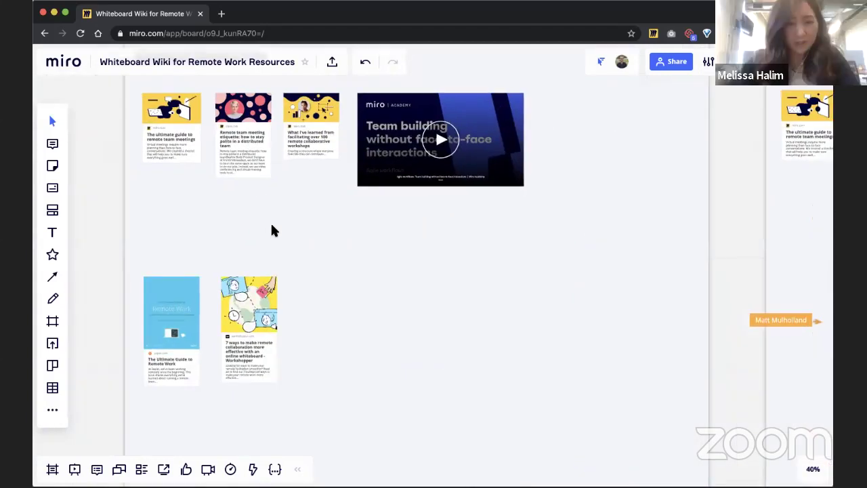
{"action": "scroll", "coordinate": [273, 231], "scroll_direction": "left", "scroll_amount": 3}
{"action": "scroll", "coordinate": [272, 231], "scroll_direction": "right", "scroll_amount": 4}
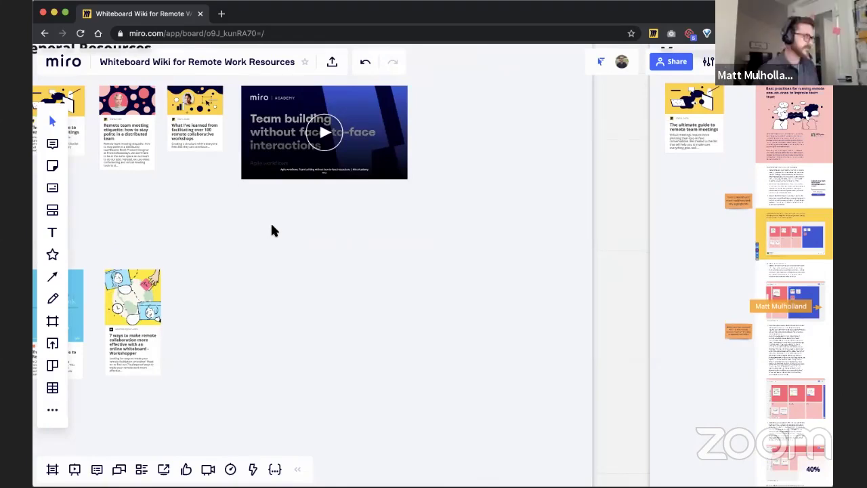
{"action": "scroll", "coordinate": [176, 154], "scroll_direction": "left", "scroll_amount": 3}
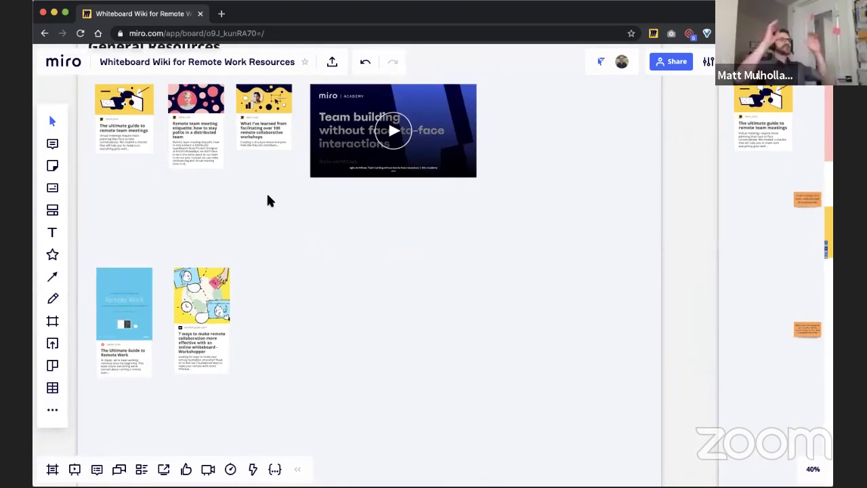
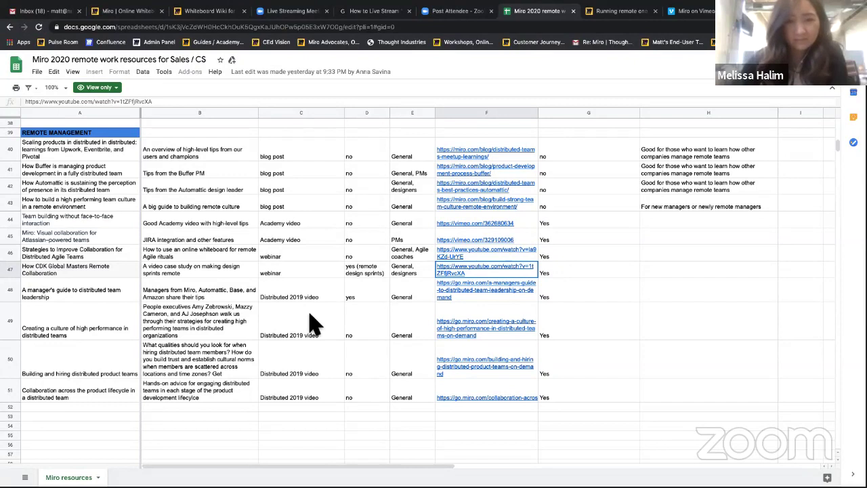
Open the Buffer product development blog post linked in the Remote Management section of the remote work resources spreadsheet.
{"action": "left_click", "coordinate": [457, 174]}
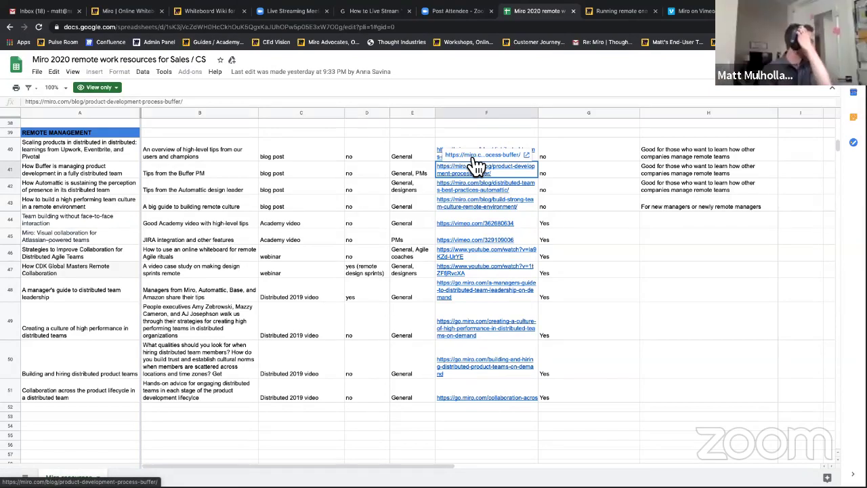
{"action": "left_click", "coordinate": [476, 161]}
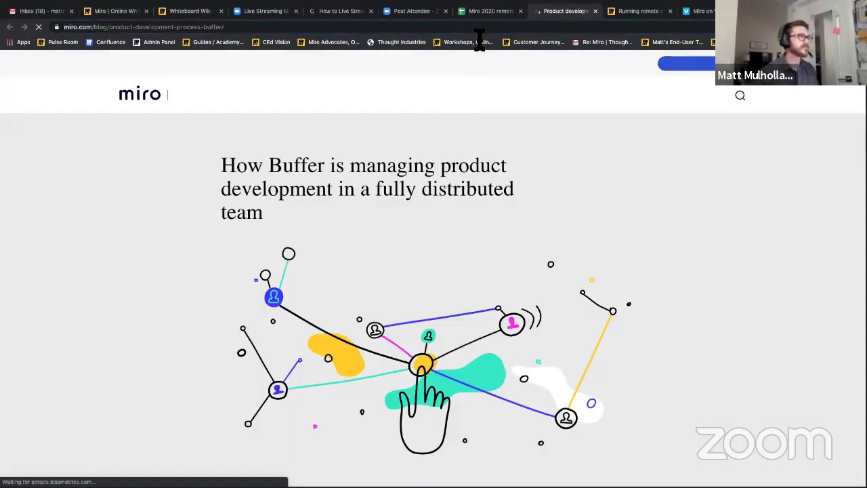
{"action": "left_click", "coordinate": [186, 11]}
{"action": "scroll", "coordinate": [424, 230], "scroll_direction": "down", "scroll_amount": 5}
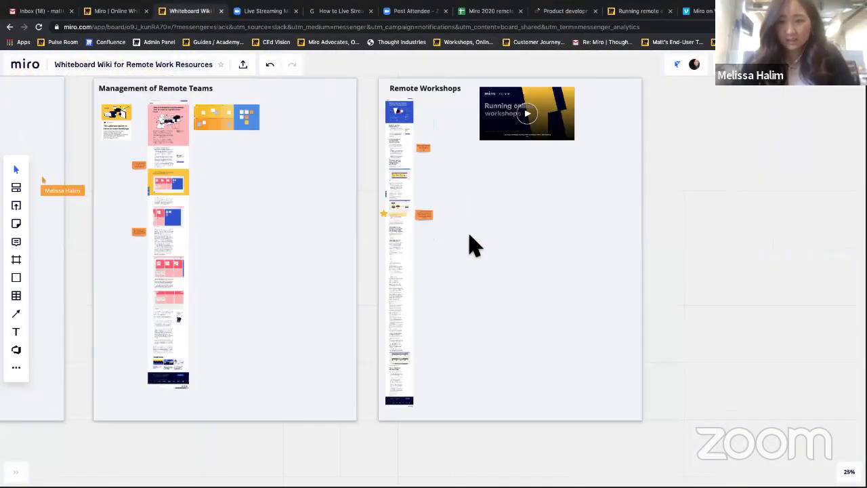
{"action": "scroll", "coordinate": [406, 256], "scroll_direction": "left", "scroll_amount": 5}
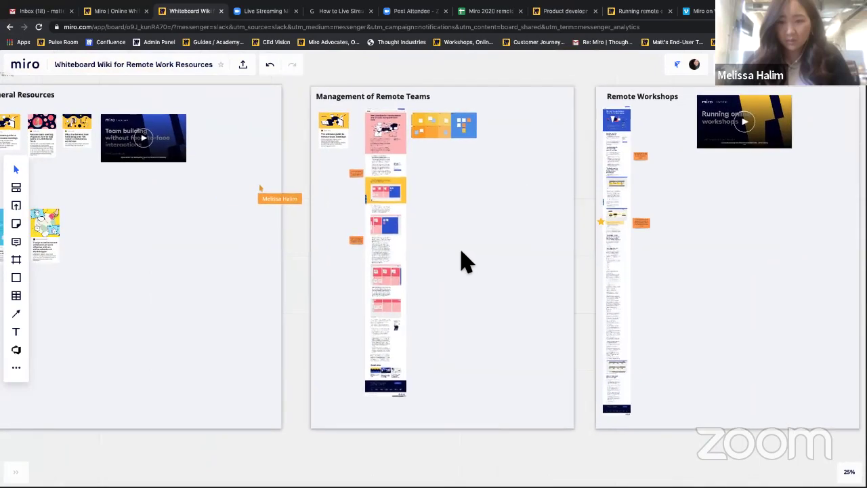
{"action": "scroll", "coordinate": [487, 262], "scroll_direction": "up", "scroll_amount": 2}
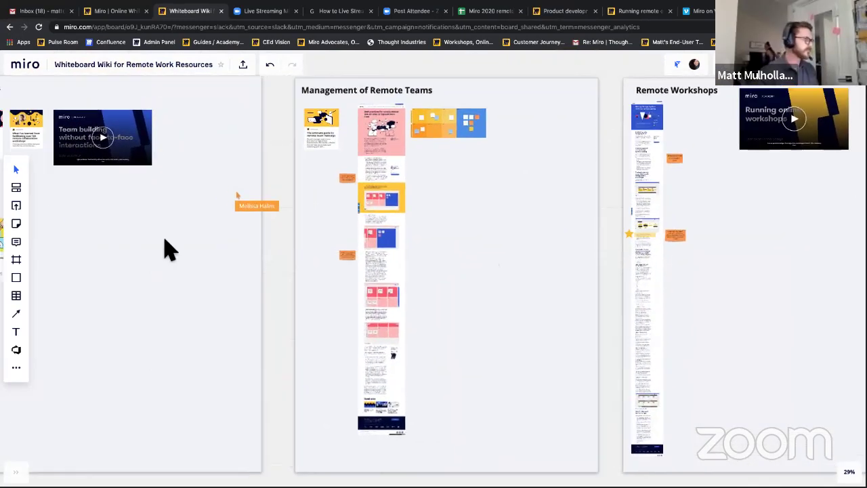
{"action": "left_click", "coordinate": [19, 372]}
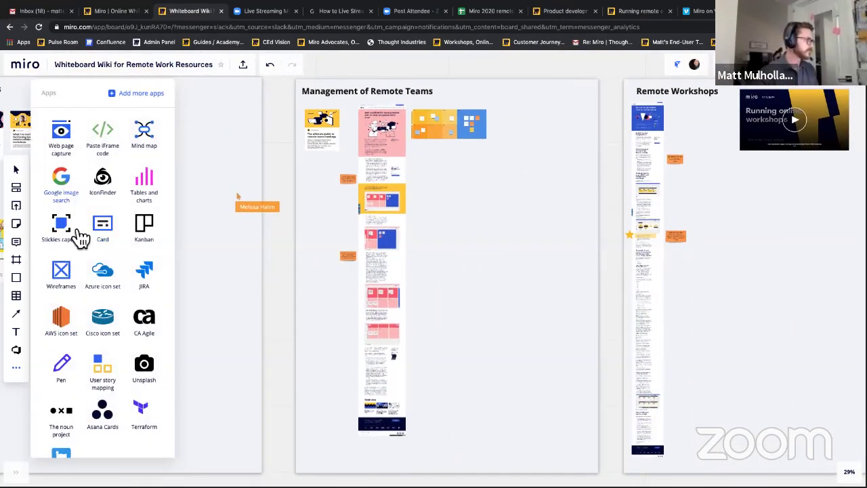
{"action": "left_click", "coordinate": [65, 154]}
{"action": "type", "text": "https://miro.com/blog/product-development-process-buffer"}
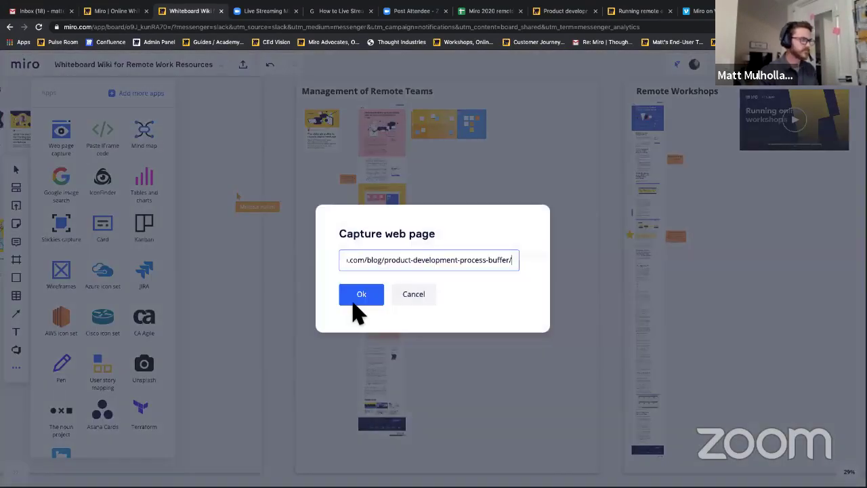
{"action": "left_click", "coordinate": [357, 298]}
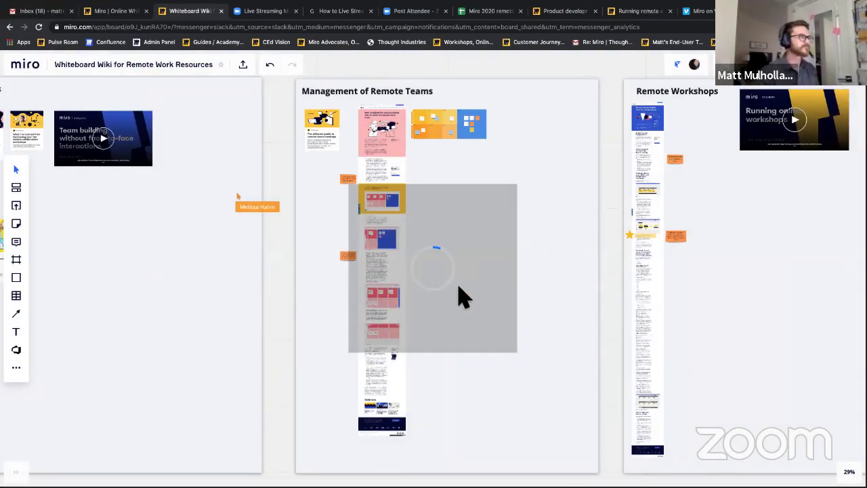
Examine the captured one-on-ones article in the Management of Remote Teams frame and the available Web page capture app.
{"action": "scroll", "coordinate": [461, 296], "scroll_direction": "down", "scroll_amount": 3}
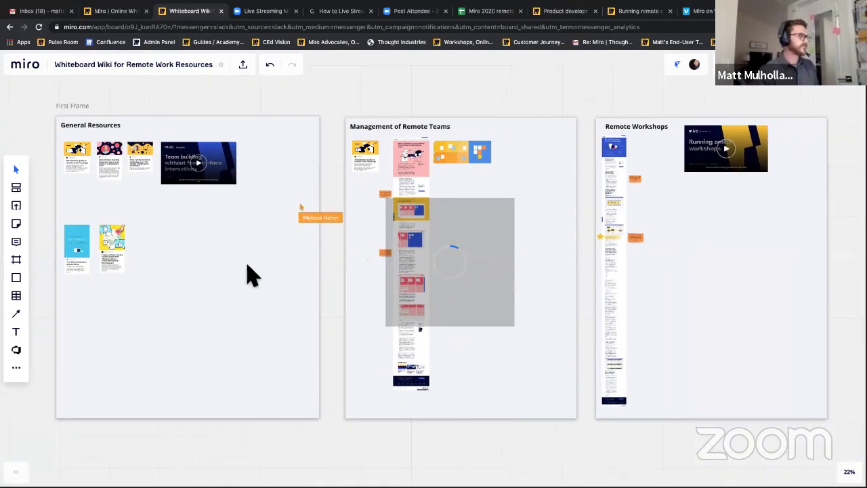
{"action": "left_click", "coordinate": [427, 169]}
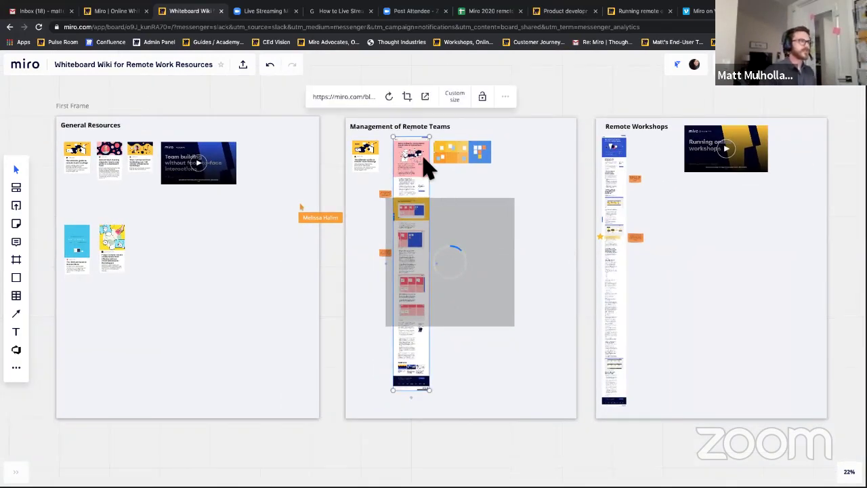
{"action": "scroll", "coordinate": [423, 170], "scroll_direction": "up", "scroll_amount": 10}
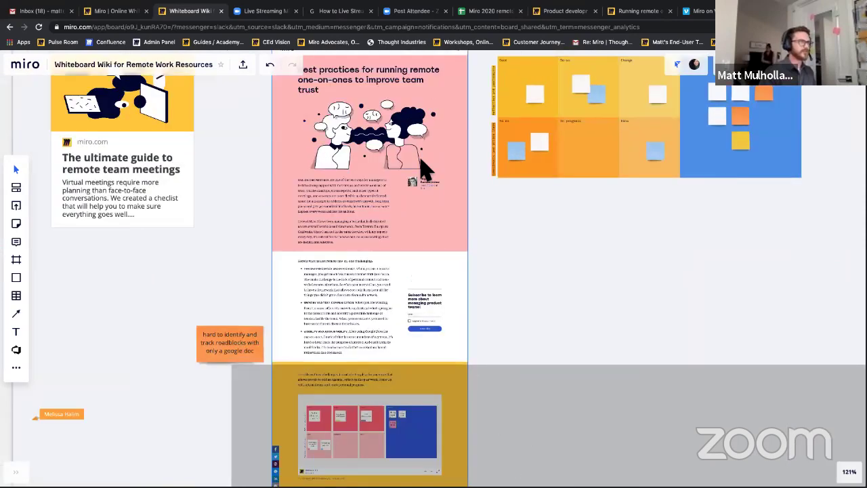
{"action": "scroll", "coordinate": [423, 170], "scroll_direction": "down", "scroll_amount": 15}
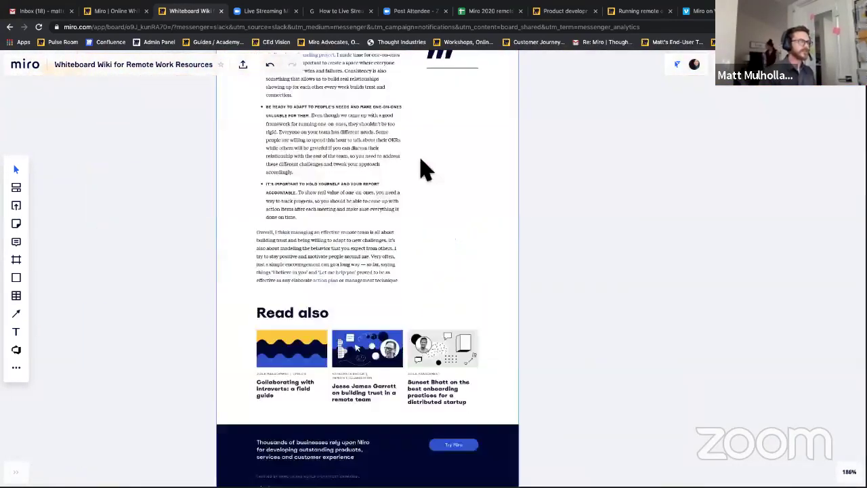
{"action": "scroll", "coordinate": [423, 170], "scroll_direction": "down", "scroll_amount": 9}
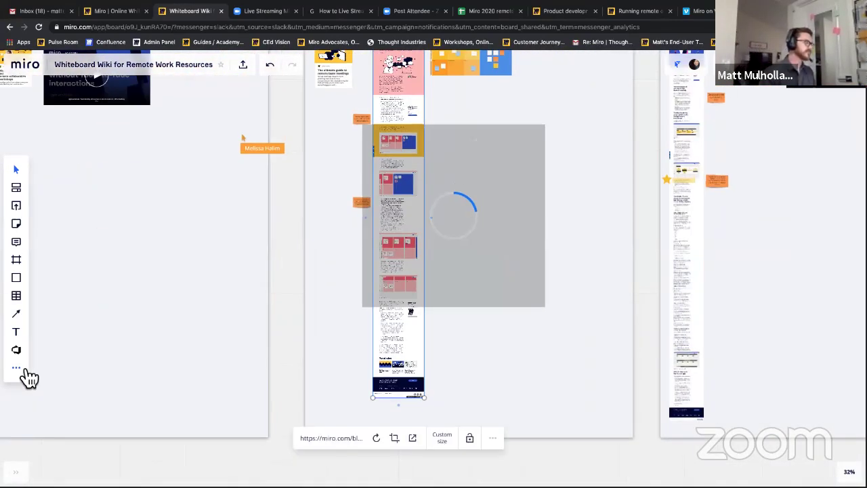
{"action": "left_click", "coordinate": [16, 368]}
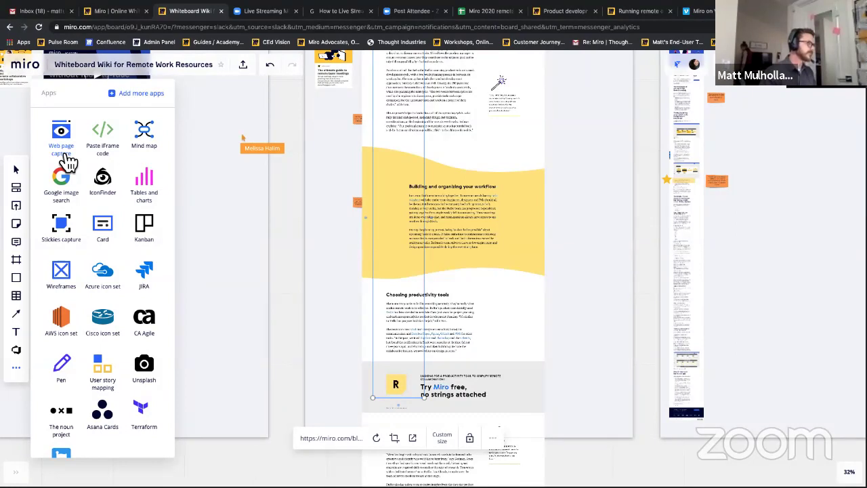
{"action": "left_click", "coordinate": [298, 216]}
Shrink the captured Buffer product development article and place it inside the Management of Remote Teams frame, right of the one-on-ones article.
{"action": "scroll", "coordinate": [301, 216], "scroll_direction": "down", "scroll_amount": 5}
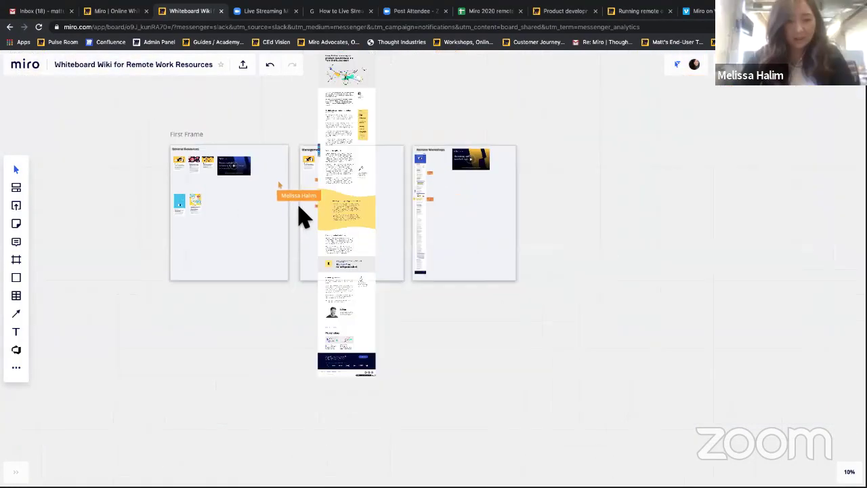
{"action": "left_click", "coordinate": [358, 96]}
{"action": "scroll", "coordinate": [362, 155], "scroll_direction": "down", "scroll_amount": 3}
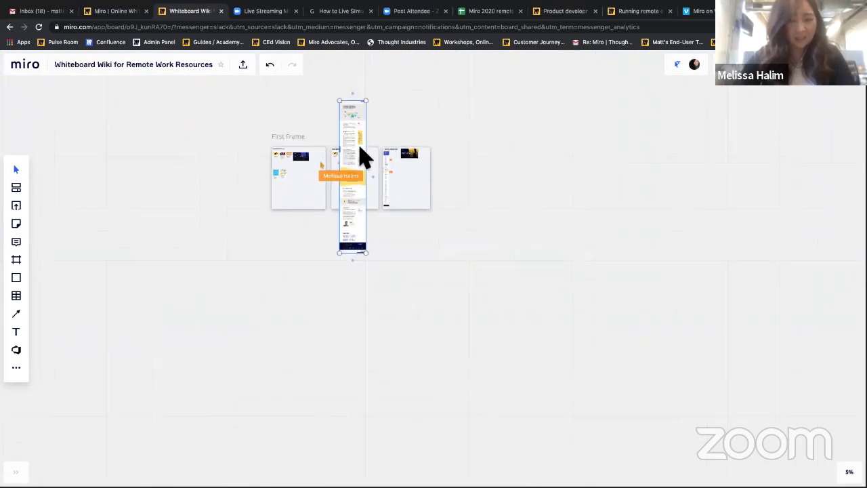
{"action": "left_click_drag", "start_coordinate": [369, 130], "coordinate": [349, 232]}
{"action": "scroll", "coordinate": [358, 252], "scroll_direction": "up", "scroll_amount": 5}
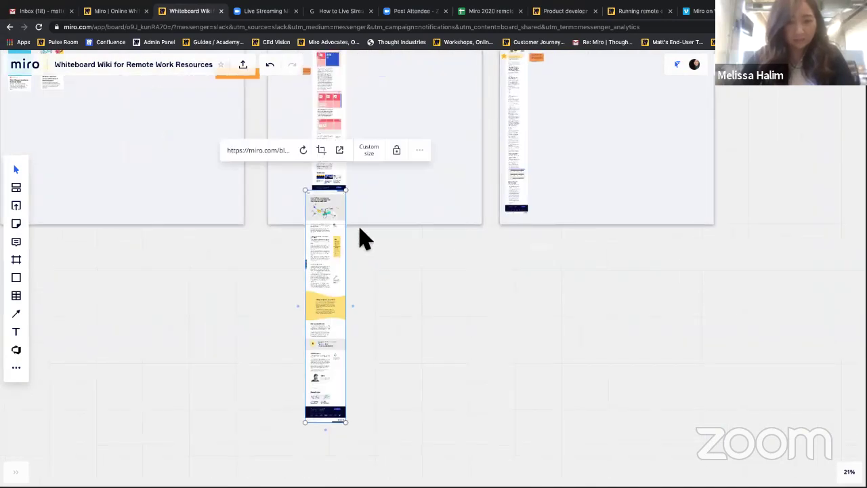
{"action": "left_click_drag", "start_coordinate": [324, 267], "coordinate": [436, 189]}
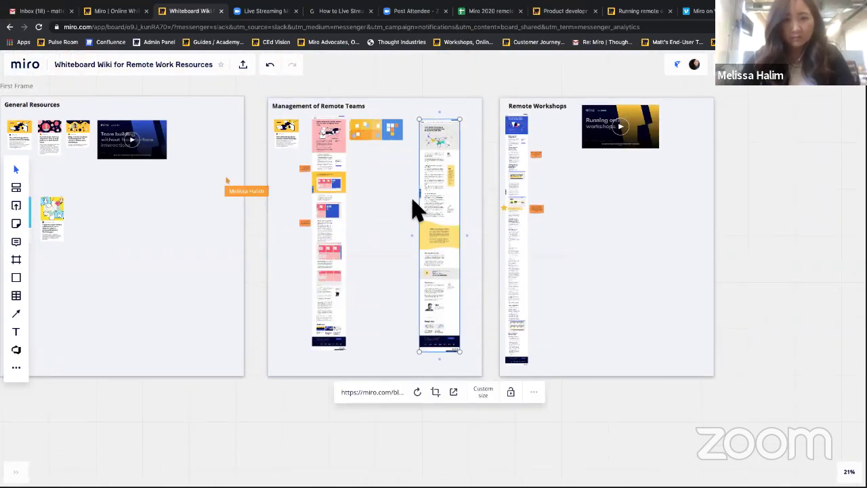
{"action": "left_click", "coordinate": [383, 229]}
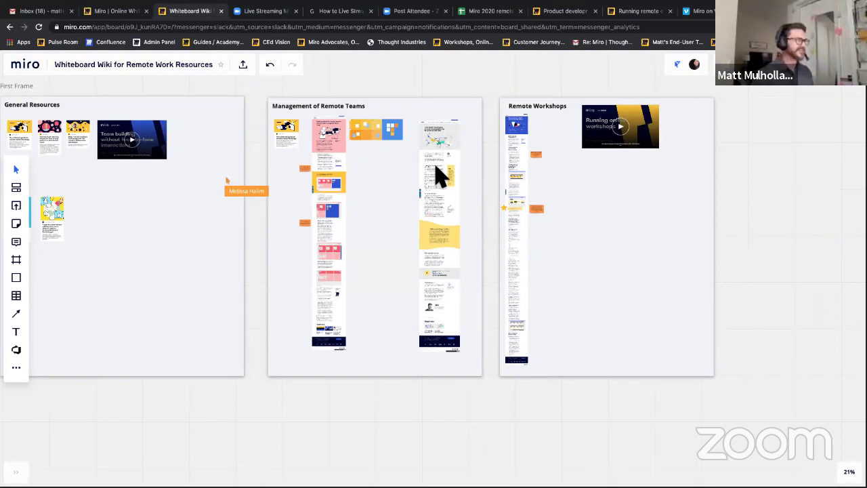
Read the captured Buffer article from its title and introduction through the section on outlining the principles that define your culture.
{"action": "scroll", "coordinate": [451, 131], "scroll_direction": "up", "scroll_amount": 2}
{"action": "scroll", "coordinate": [453, 133], "scroll_direction": "up", "scroll_amount": 10}
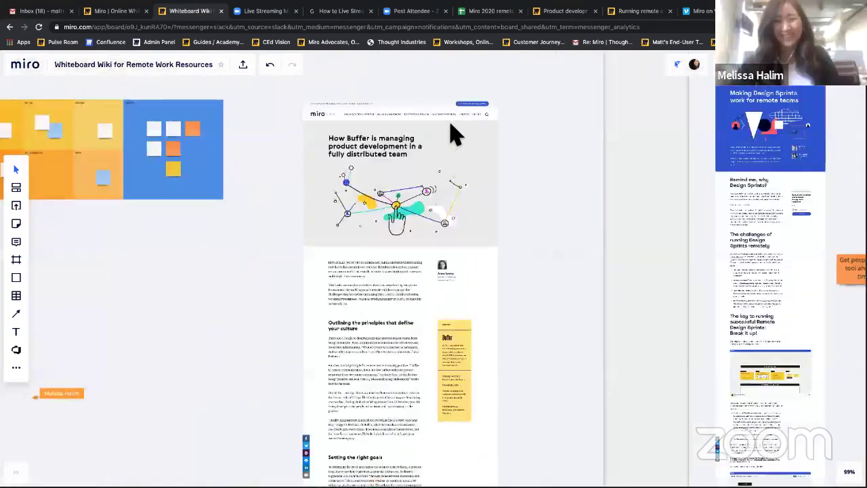
{"action": "scroll", "coordinate": [476, 194], "scroll_direction": "up", "scroll_amount": 3}
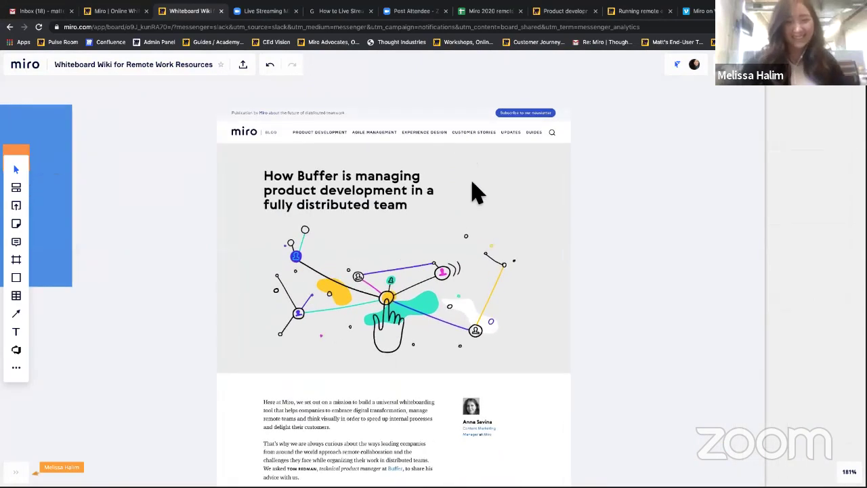
{"action": "scroll", "coordinate": [476, 194], "scroll_direction": "up", "scroll_amount": 3}
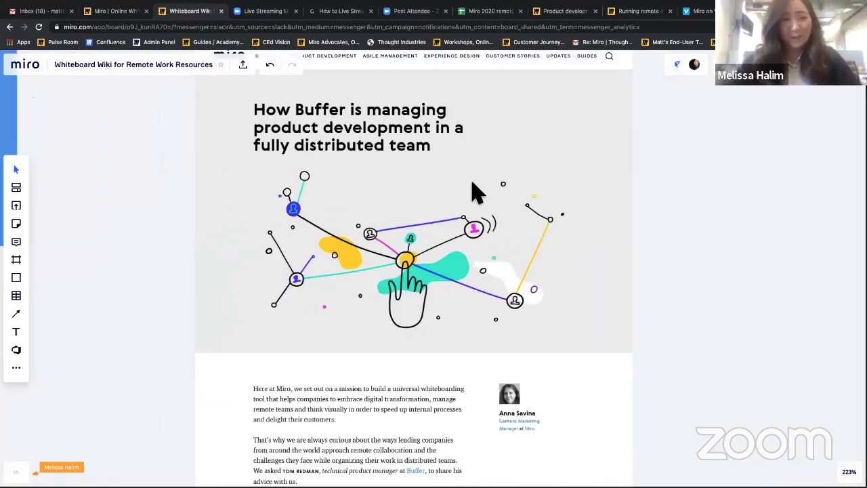
{"action": "scroll", "coordinate": [475, 194], "scroll_direction": "down", "scroll_amount": 5}
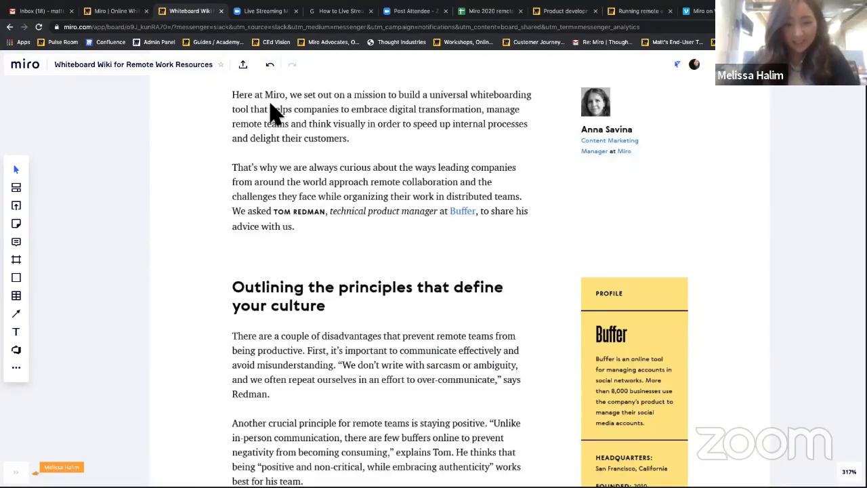
{"action": "scroll", "coordinate": [361, 180], "scroll_direction": "down", "scroll_amount": 5}
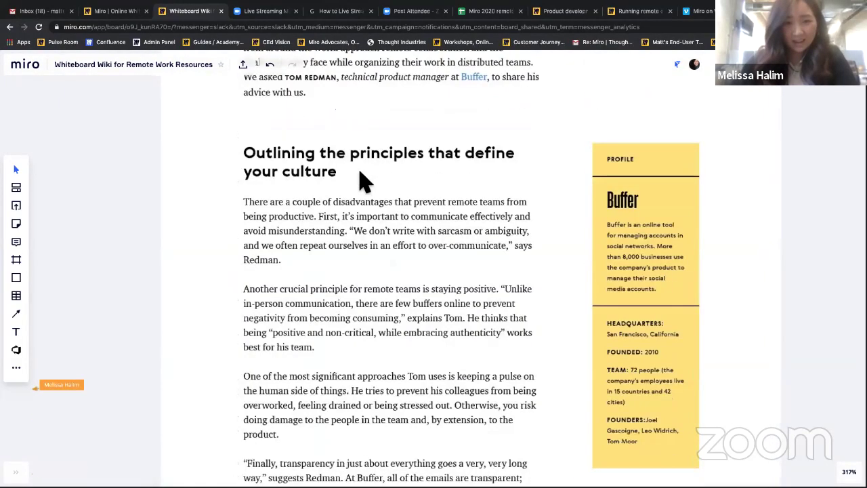
{"action": "scroll", "coordinate": [356, 212], "scroll_direction": "down", "scroll_amount": 3}
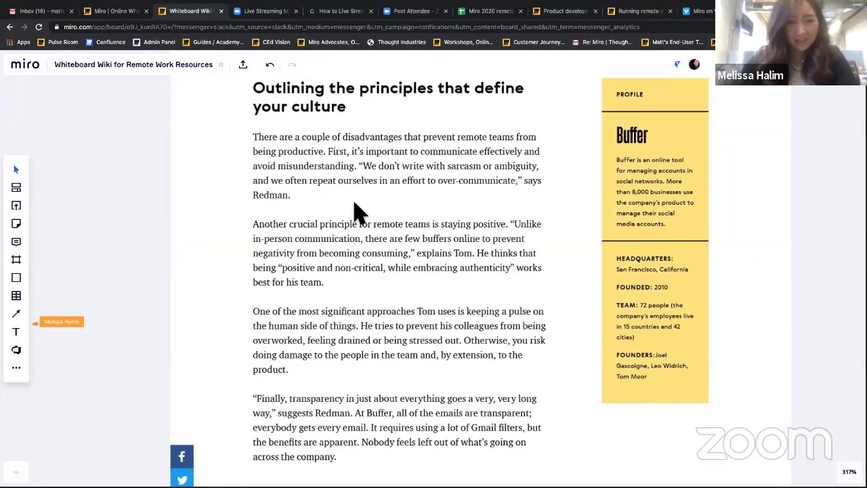
{"action": "scroll", "coordinate": [359, 212], "scroll_direction": "right", "scroll_amount": 1}
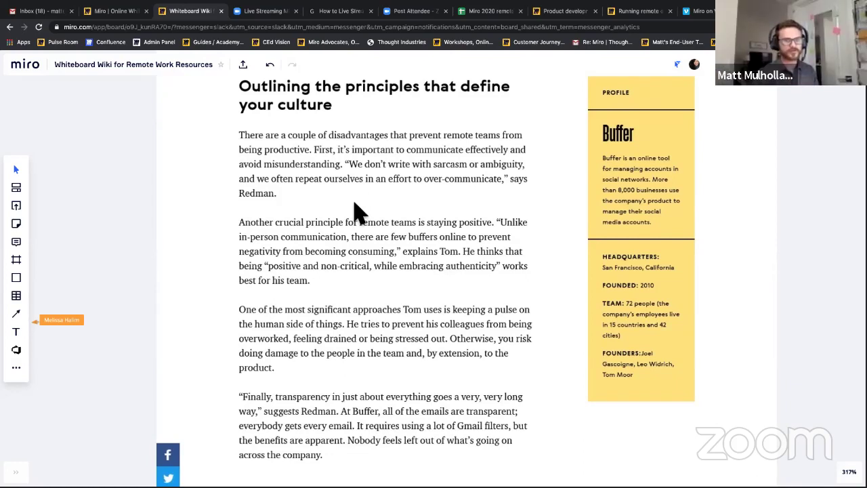
{"action": "scroll", "coordinate": [359, 212], "scroll_direction": "down", "scroll_amount": 3}
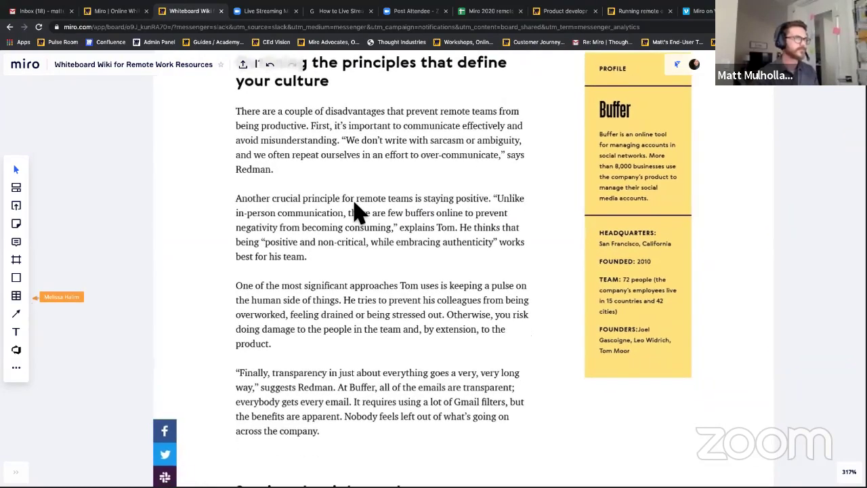
{"action": "scroll", "coordinate": [359, 212], "scroll_direction": "down", "scroll_amount": 2}
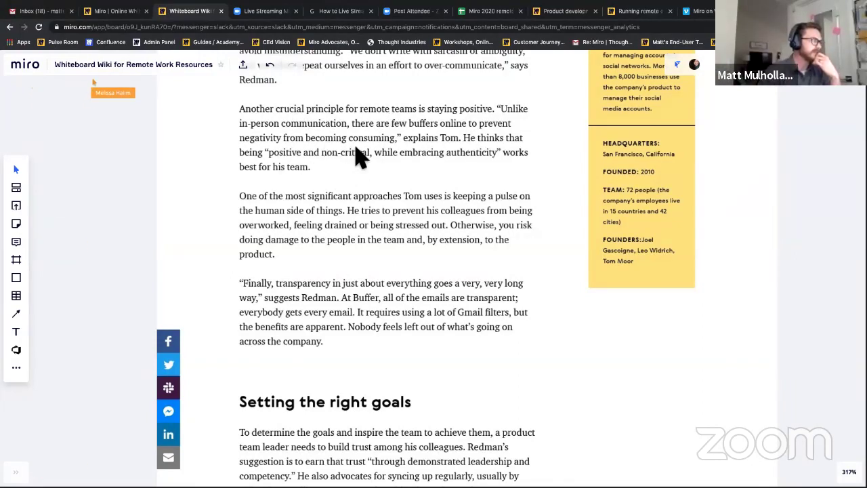
{"action": "scroll", "coordinate": [354, 155], "scroll_direction": "down", "scroll_amount": 5}
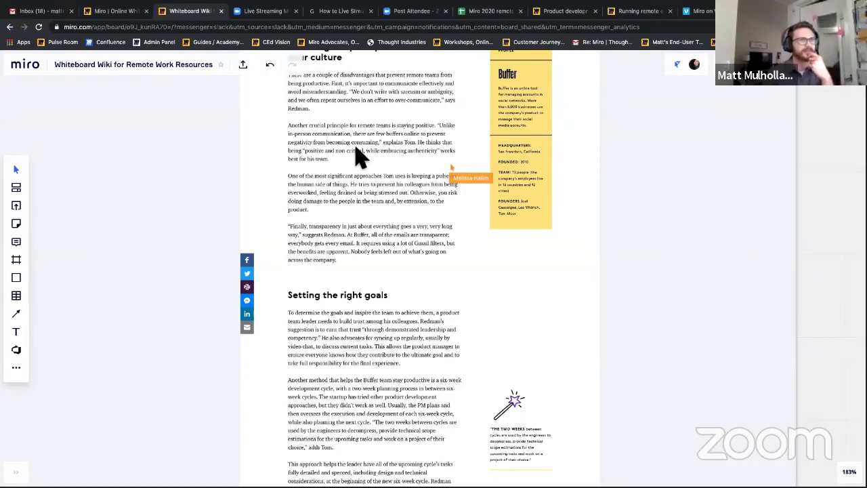
Add a wide orange sticky note beside the Buffer article's staying-positive paragraph reading "It's easier to be negative and mean when working remotely".
{"action": "scroll", "coordinate": [359, 156], "scroll_direction": "up", "scroll_amount": 3}
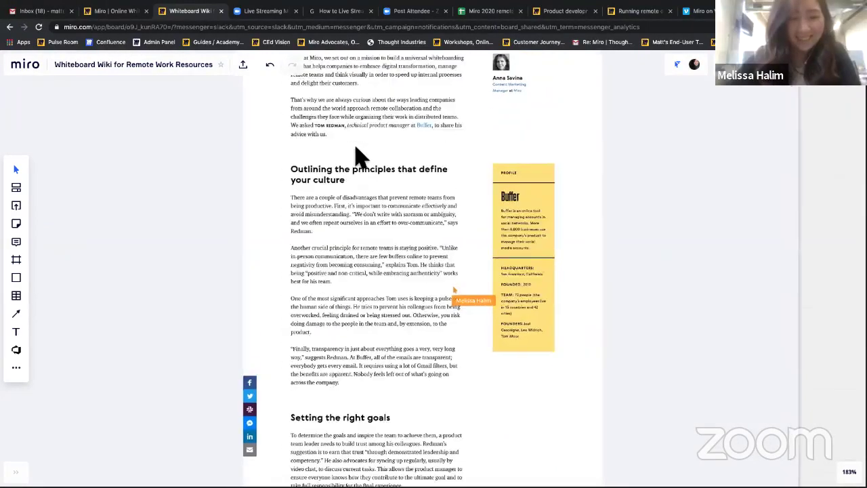
{"action": "scroll", "coordinate": [358, 156], "scroll_direction": "down", "scroll_amount": 2}
{"action": "key", "text": "n"}
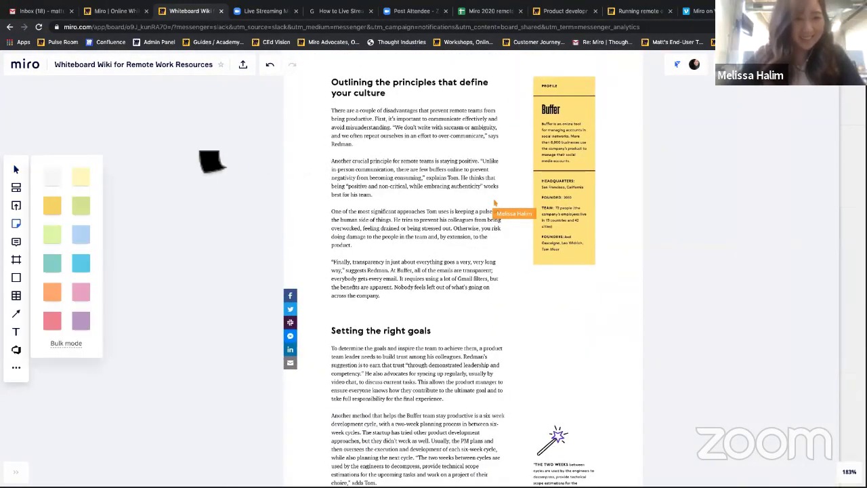
{"action": "left_click", "coordinate": [212, 162]}
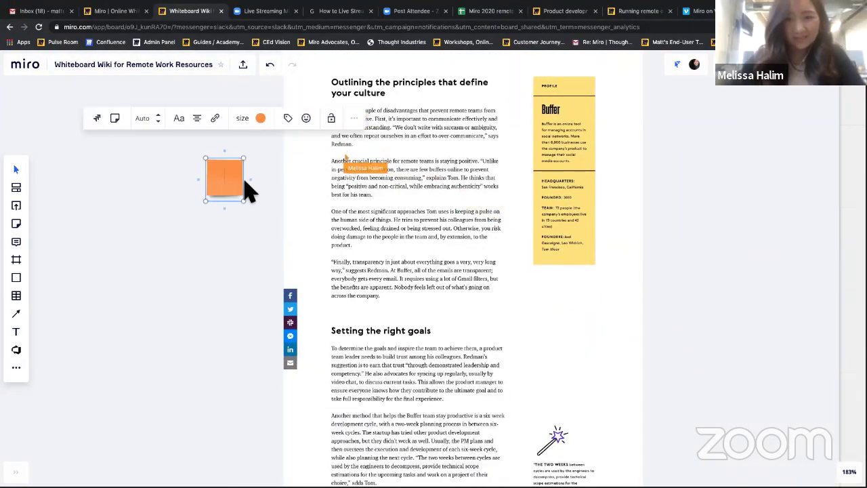
{"action": "left_click_drag", "start_coordinate": [245, 180], "coordinate": [275, 180]}
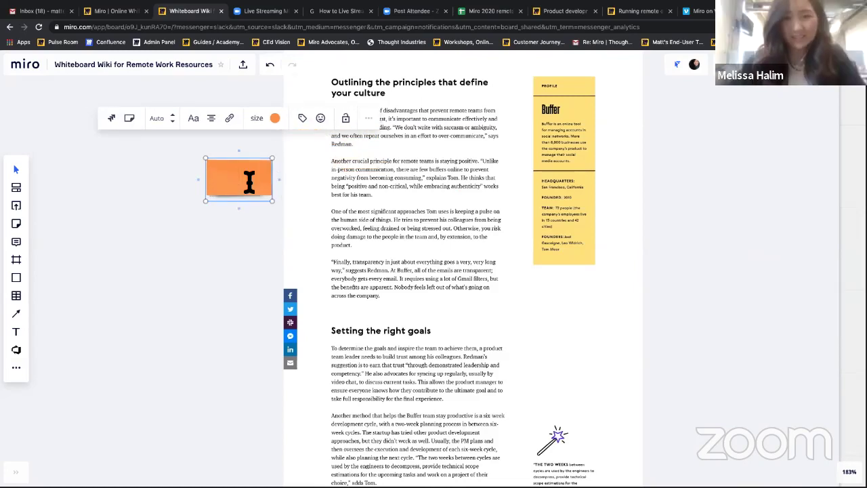
{"action": "type", "text": "It's easier to be"}
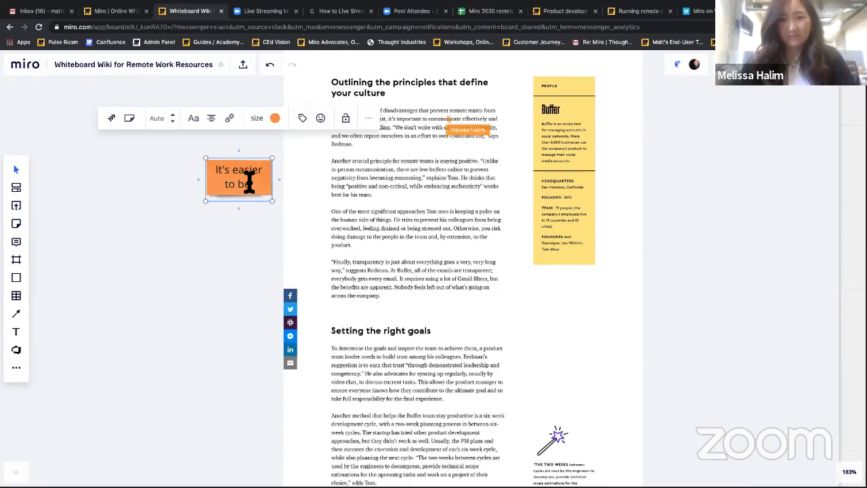
{"action": "type", "text": " negative"}
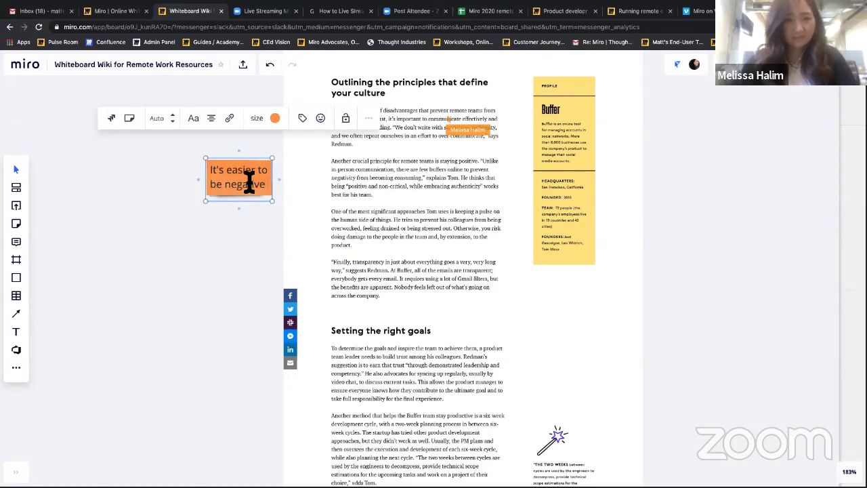
{"action": "type", "text": " and mean we"}
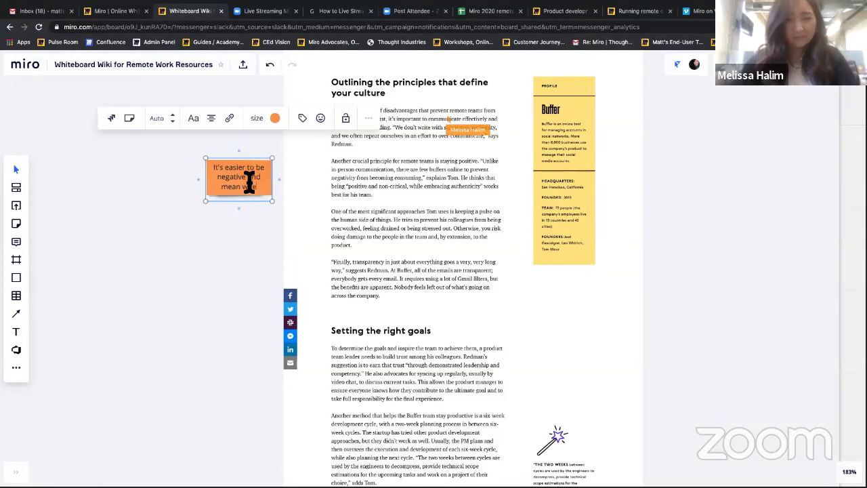
{"action": "type", "text": "en working remotely"}
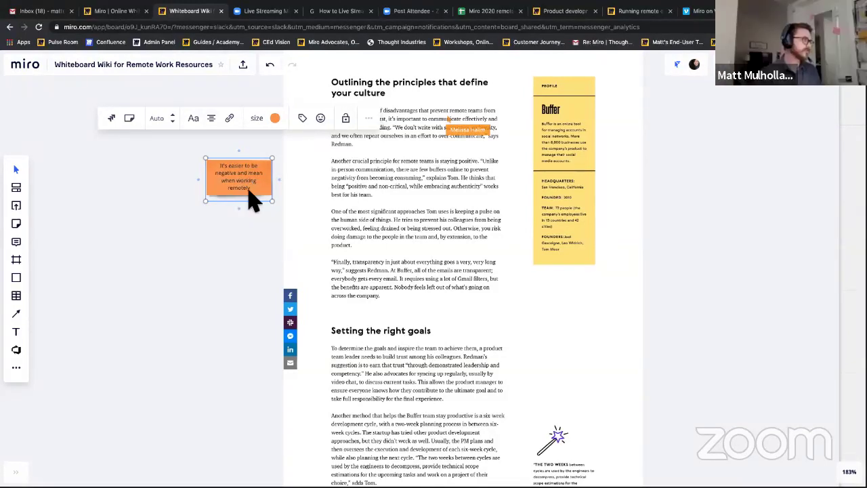
{"action": "key", "text": "Escape"}
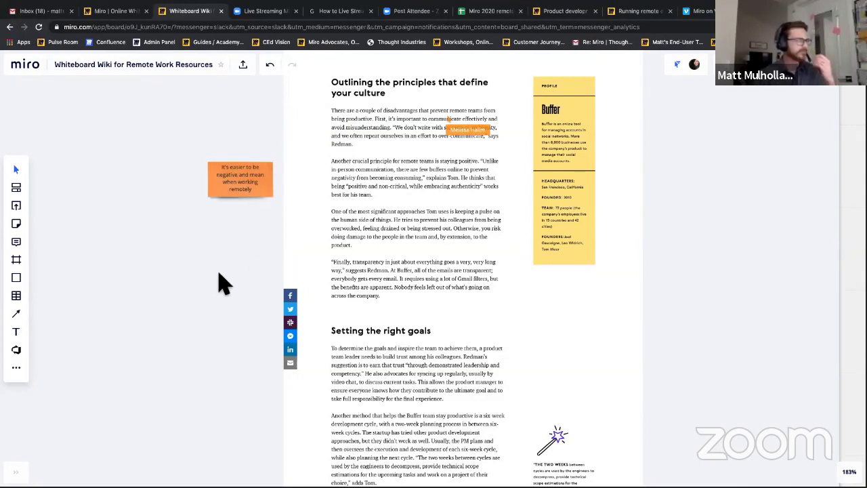
Read the Buffer article's sections "Setting the right goals" and "Building and organizing your workflow".
{"action": "scroll", "coordinate": [215, 281], "scroll_direction": "down", "scroll_amount": 2}
{"action": "scroll", "coordinate": [215, 281], "scroll_direction": "down", "scroll_amount": 2}
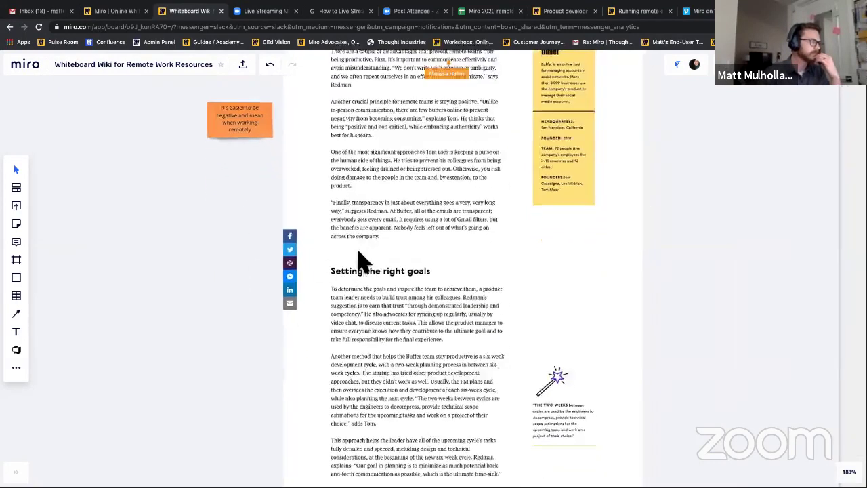
{"action": "scroll", "coordinate": [420, 237], "scroll_direction": "up", "scroll_amount": 5}
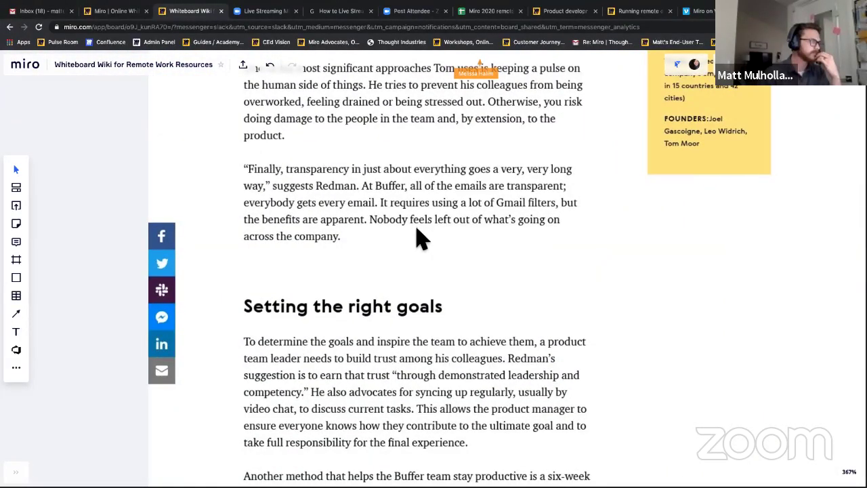
{"action": "scroll", "coordinate": [420, 237], "scroll_direction": "down", "scroll_amount": 5}
{"action": "scroll", "coordinate": [418, 237], "scroll_direction": "down", "scroll_amount": 2}
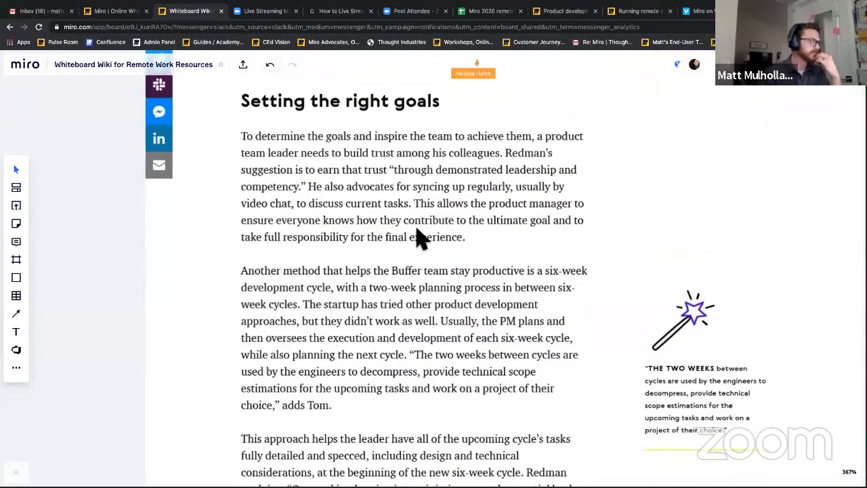
{"action": "scroll", "coordinate": [418, 237], "scroll_direction": "down", "scroll_amount": 4}
{"action": "scroll", "coordinate": [418, 237], "scroll_direction": "up", "scroll_amount": 1}
{"action": "scroll", "coordinate": [418, 237], "scroll_direction": "up", "scroll_amount": 3}
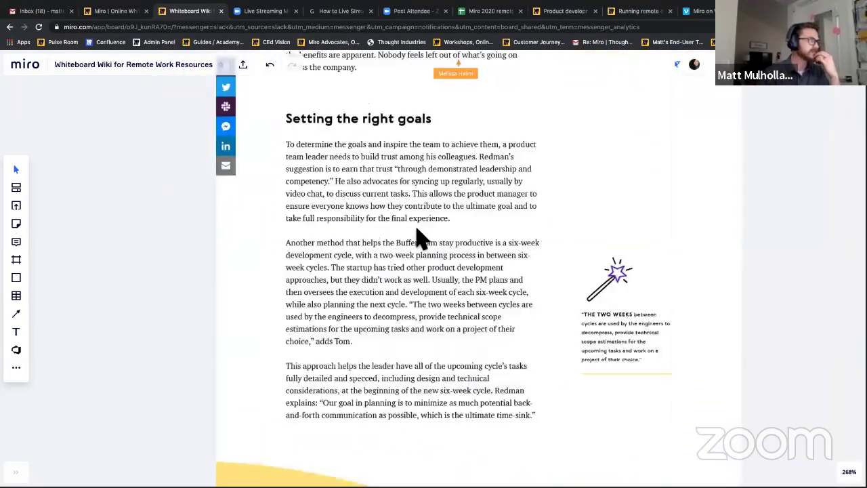
{"action": "scroll", "coordinate": [418, 237], "scroll_direction": "down", "scroll_amount": 2}
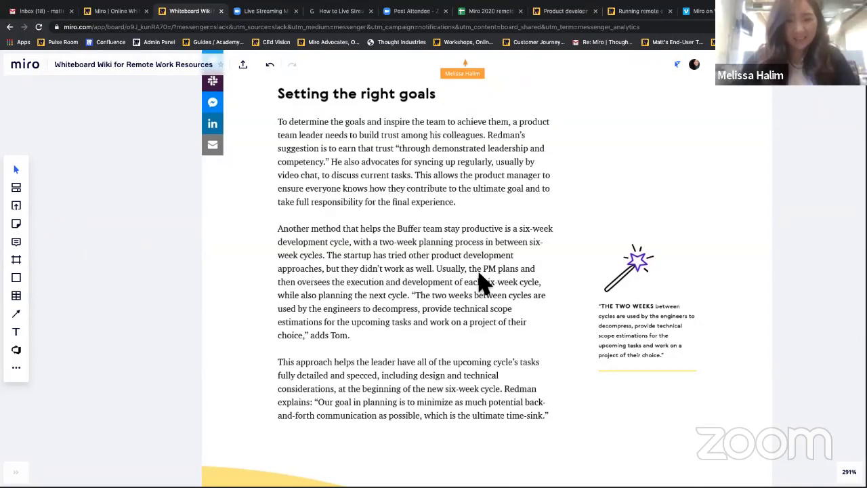
{"action": "scroll", "coordinate": [479, 284], "scroll_direction": "down", "scroll_amount": 3}
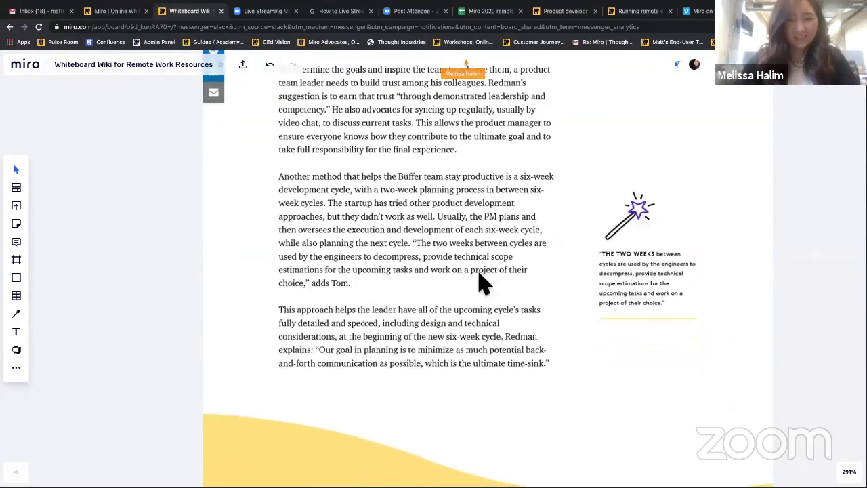
{"action": "scroll", "coordinate": [479, 283], "scroll_direction": "down", "scroll_amount": 1}
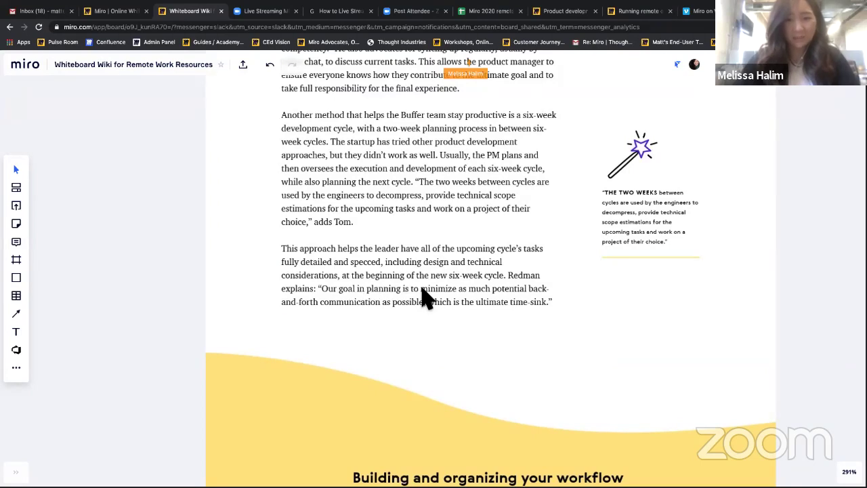
{"action": "scroll", "coordinate": [450, 313], "scroll_direction": "down", "scroll_amount": 1}
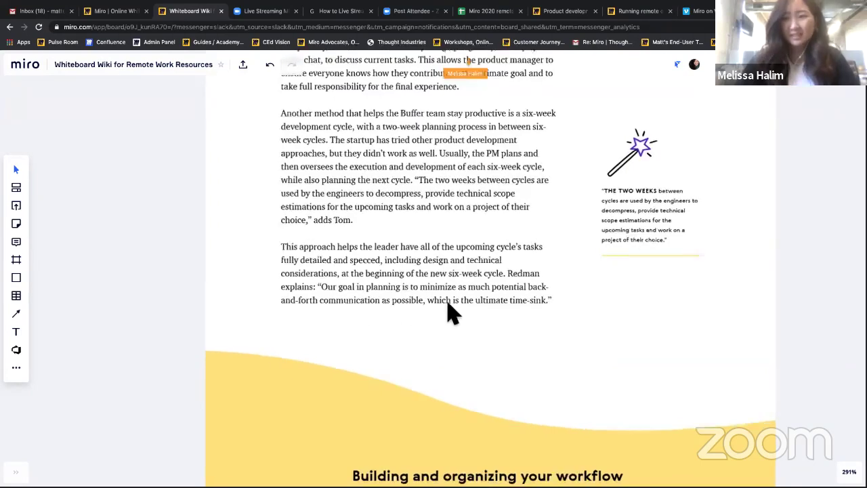
{"action": "scroll", "coordinate": [450, 311], "scroll_direction": "down", "scroll_amount": 5}
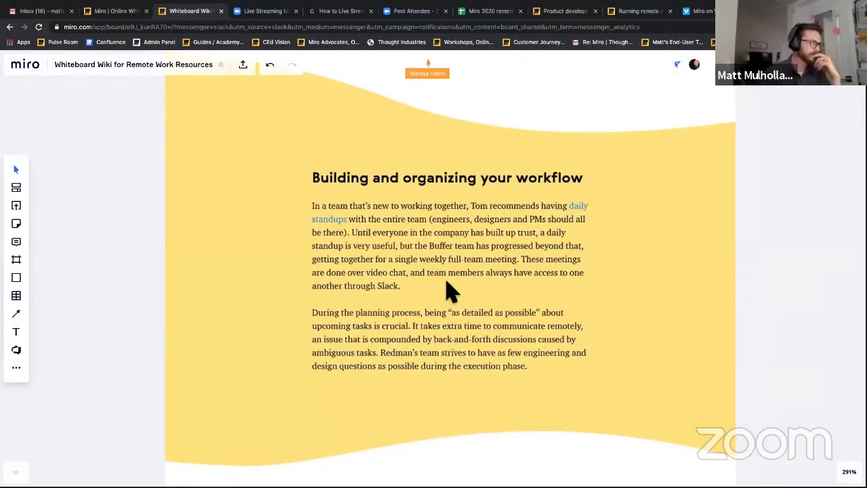
{"action": "scroll", "coordinate": [450, 291], "scroll_direction": "down", "scroll_amount": 1}
{"action": "scroll", "coordinate": [451, 291], "scroll_direction": "down", "scroll_amount": 1}
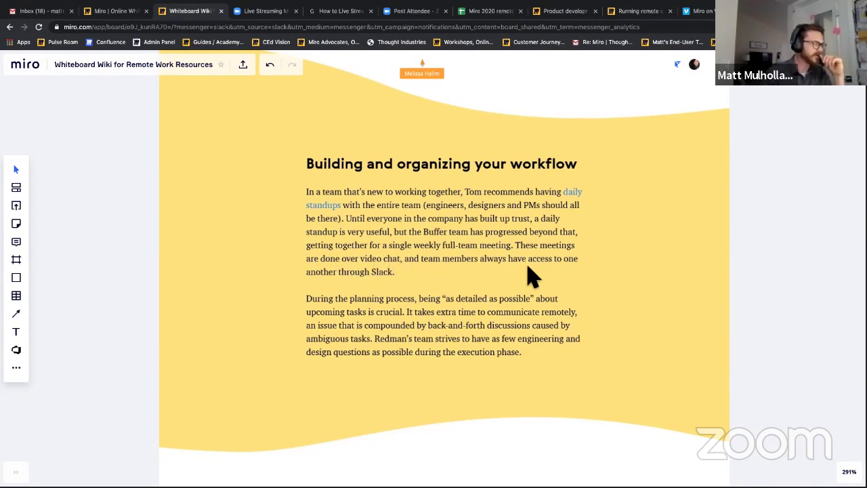
{"action": "scroll", "coordinate": [373, 291], "scroll_direction": "down", "scroll_amount": 2}
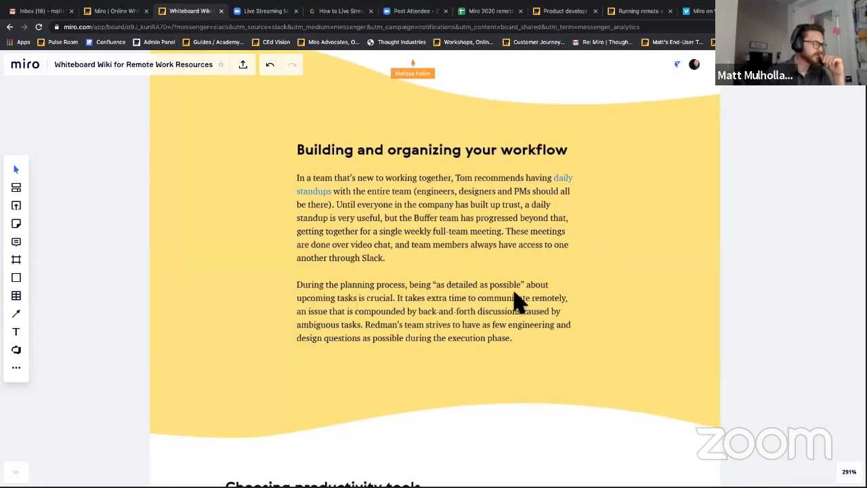
Duplicate the Buffer article's orange sticky note and place the copy beside its "Building and organizing your workflow" section.
{"action": "scroll", "coordinate": [373, 311], "scroll_direction": "down", "scroll_amount": 8}
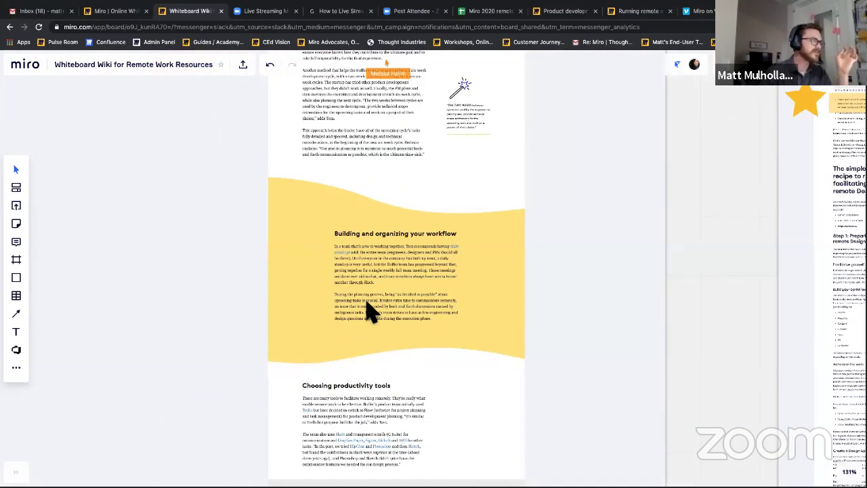
{"action": "scroll", "coordinate": [373, 311], "scroll_direction": "up", "scroll_amount": 8}
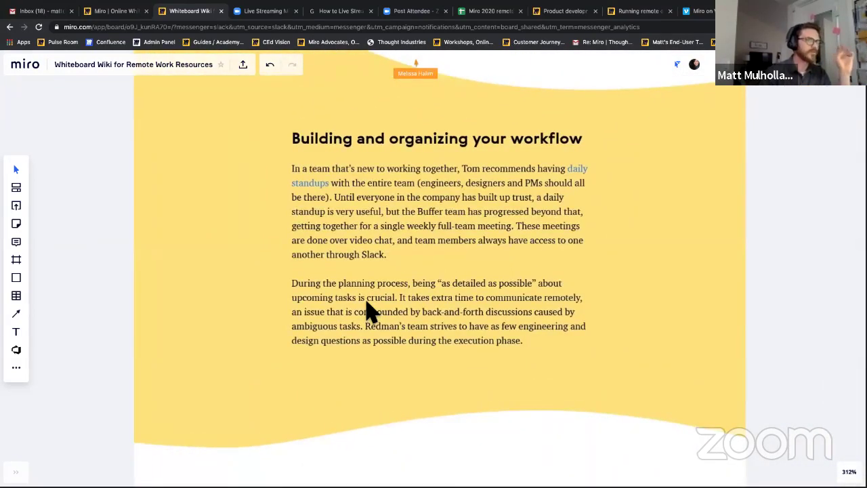
{"action": "scroll", "coordinate": [372, 311], "scroll_direction": "down", "scroll_amount": 8}
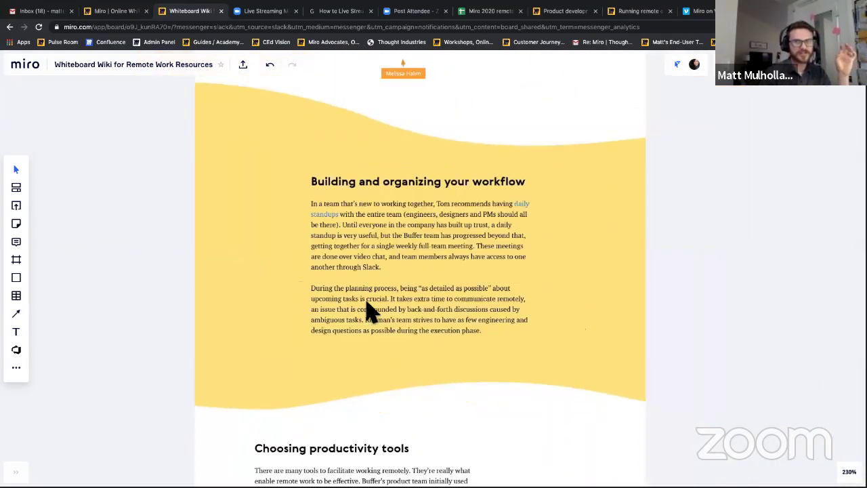
{"action": "scroll", "coordinate": [372, 312], "scroll_direction": "down", "scroll_amount": 2}
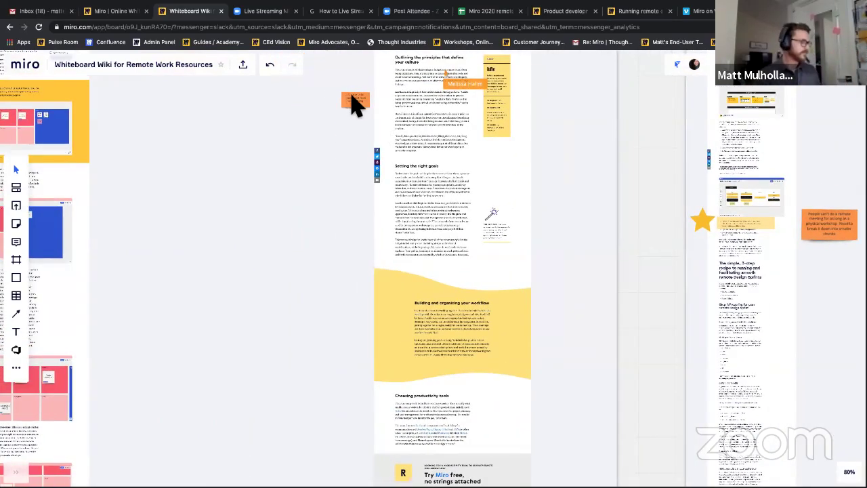
{"action": "left_click_drag", "start_coordinate": [353, 101], "coordinate": [352, 321]}
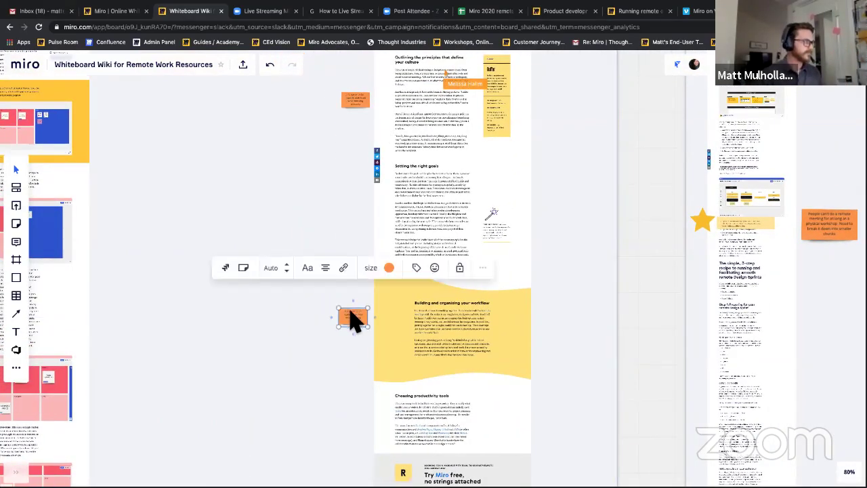
{"action": "scroll", "coordinate": [353, 318], "scroll_direction": "up", "scroll_amount": 6}
Replace the copied note's text with "Be more intentional in the beginning so that you rebuild trust. You can relax standards afterwards".
{"action": "double_click", "coordinate": [353, 318]}
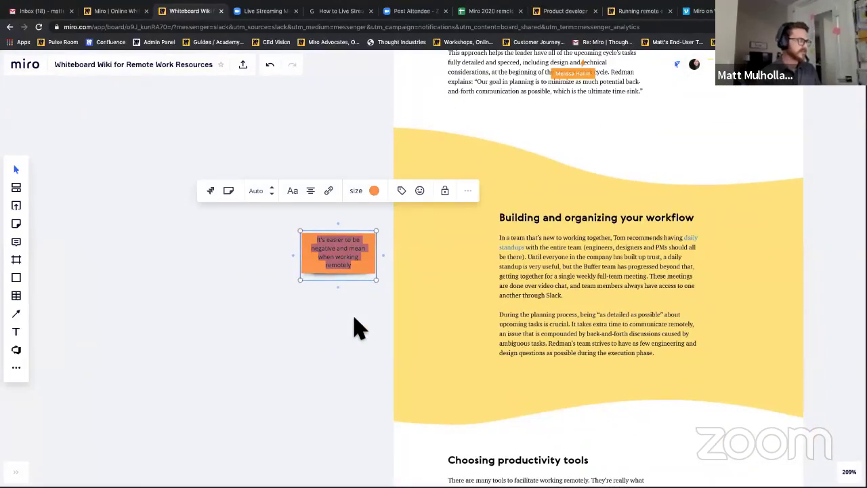
{"action": "type", "text": "Be more intentio"}
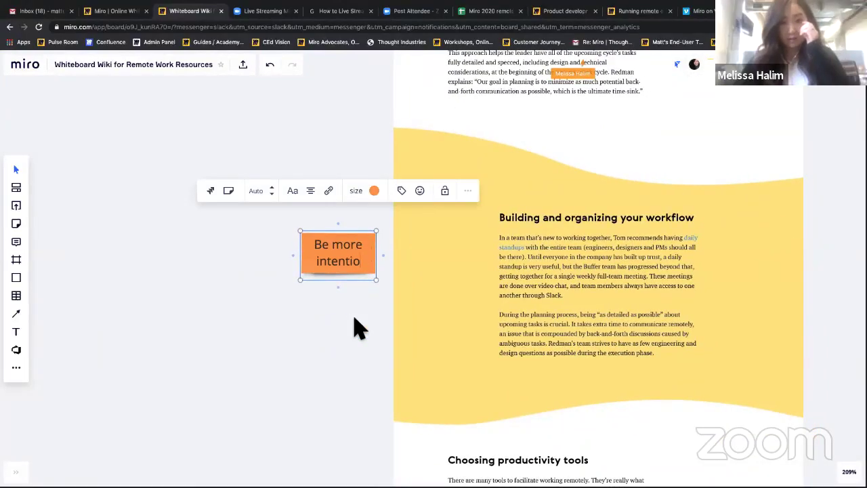
{"action": "type", "text": "nal in the beginning"}
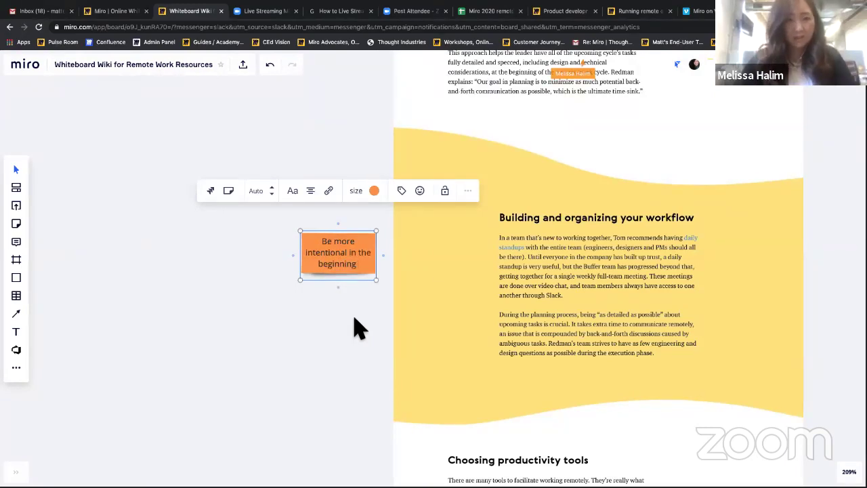
{"action": "type", "text": " so that you"}
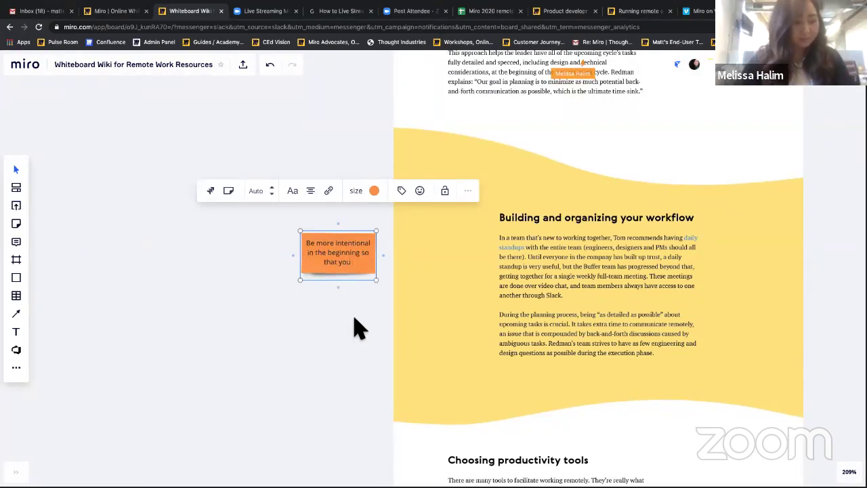
{"action": "type", "text": " rebuild tru"}
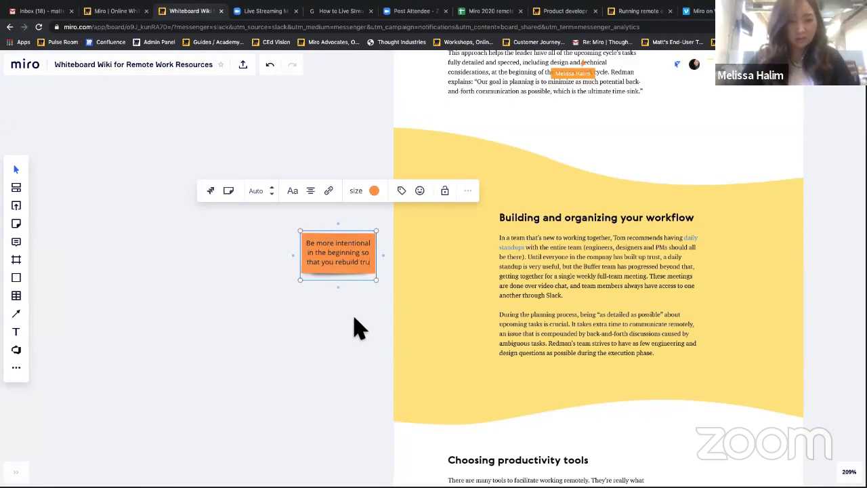
{"action": "type", "text": "st. You can relax standards aft"}
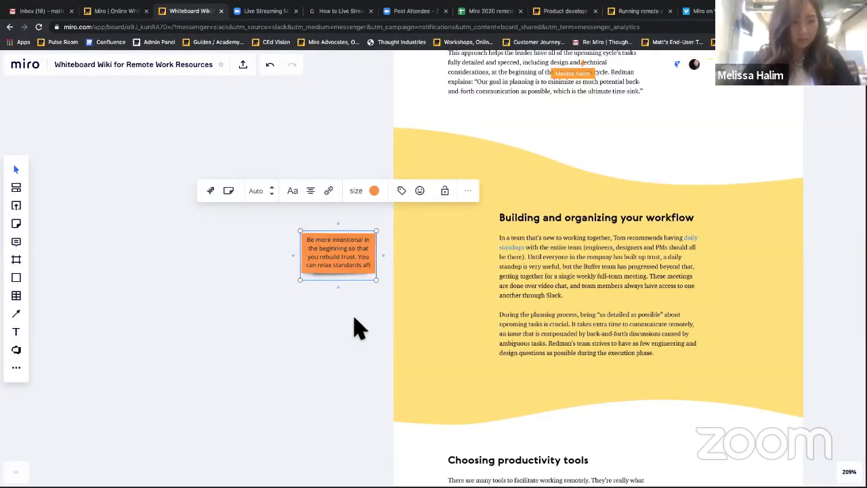
{"action": "type", "text": "erwards"}
{"action": "left_click", "coordinate": [364, 387]}
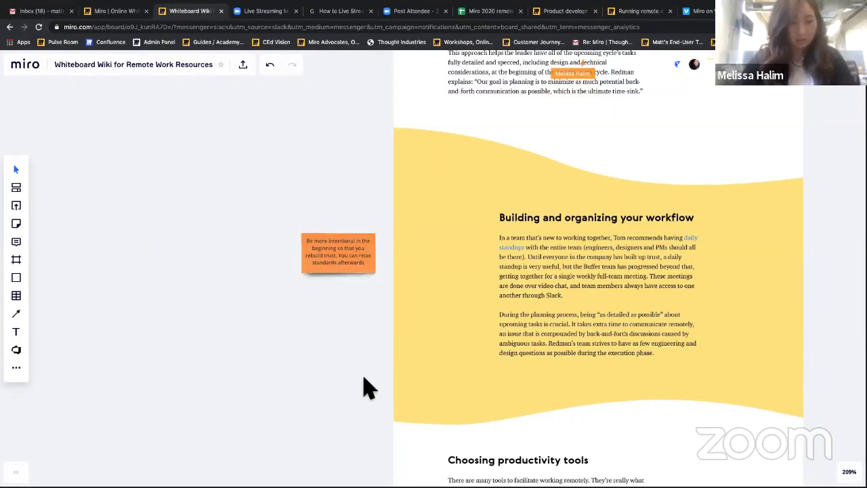
Look over the three topic frames together and the Buffer article's "Choosing productivity tools" section.
{"action": "scroll", "coordinate": [366, 387], "scroll_direction": "down", "scroll_amount": 10}
{"action": "scroll", "coordinate": [366, 388], "scroll_direction": "down", "scroll_amount": 8}
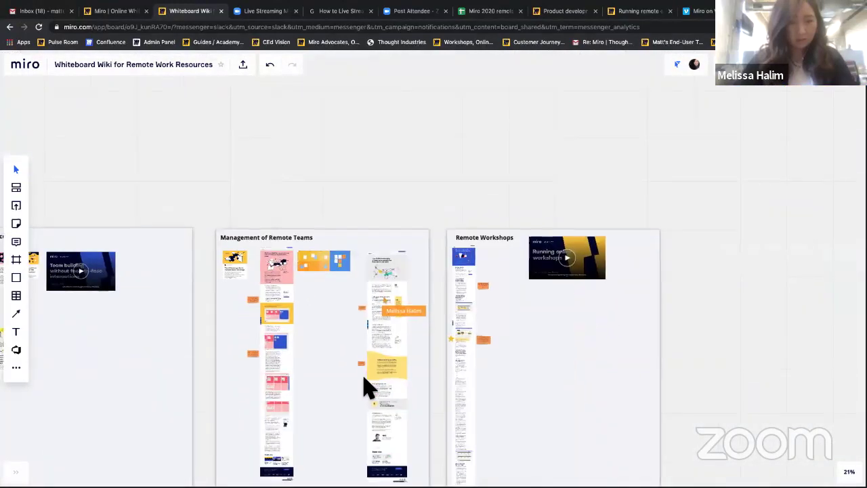
{"action": "scroll", "coordinate": [363, 325], "scroll_direction": "down", "scroll_amount": 1}
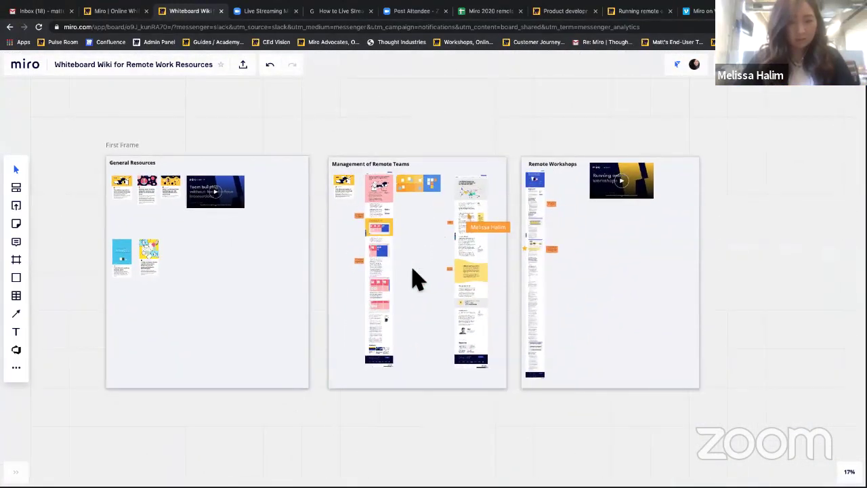
{"action": "scroll", "coordinate": [413, 277], "scroll_direction": "up", "scroll_amount": 2}
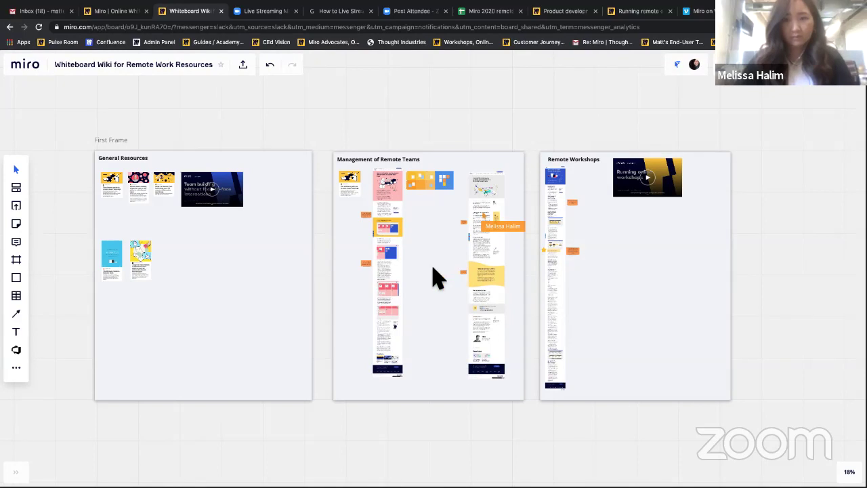
{"action": "scroll", "coordinate": [495, 271], "scroll_direction": "up", "scroll_amount": 6}
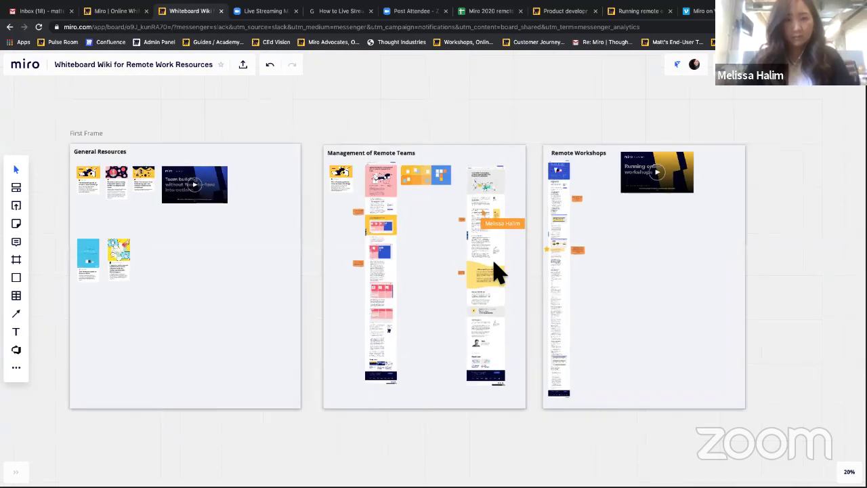
{"action": "scroll", "coordinate": [495, 271], "scroll_direction": "up", "scroll_amount": 5}
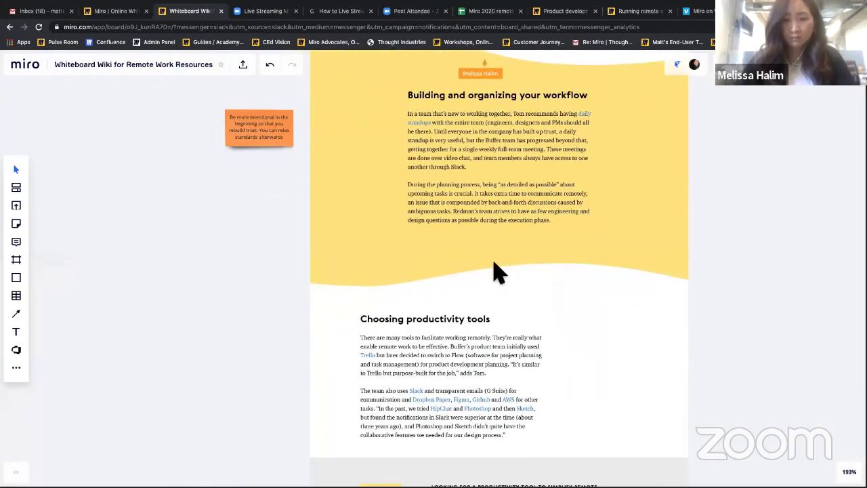
{"action": "scroll", "coordinate": [495, 271], "scroll_direction": "down", "scroll_amount": 8}
{"action": "scroll", "coordinate": [495, 271], "scroll_direction": "down", "scroll_amount": 4}
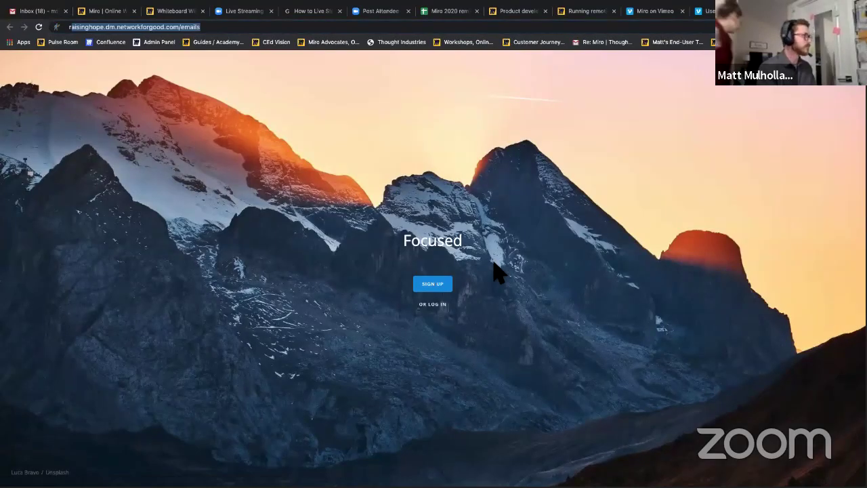
Search Google for "remote team standup template" in a new browser page and show the image results.
{"action": "type", "text": "remote team"}
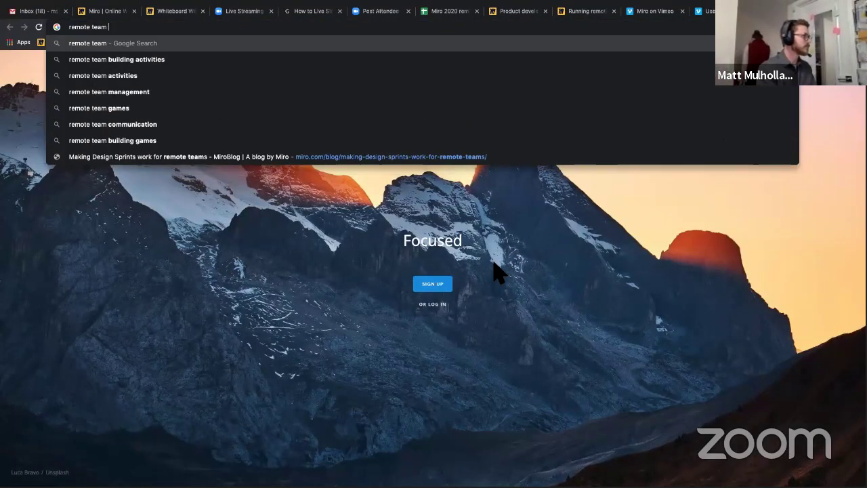
{"action": "type", "text": " stan"}
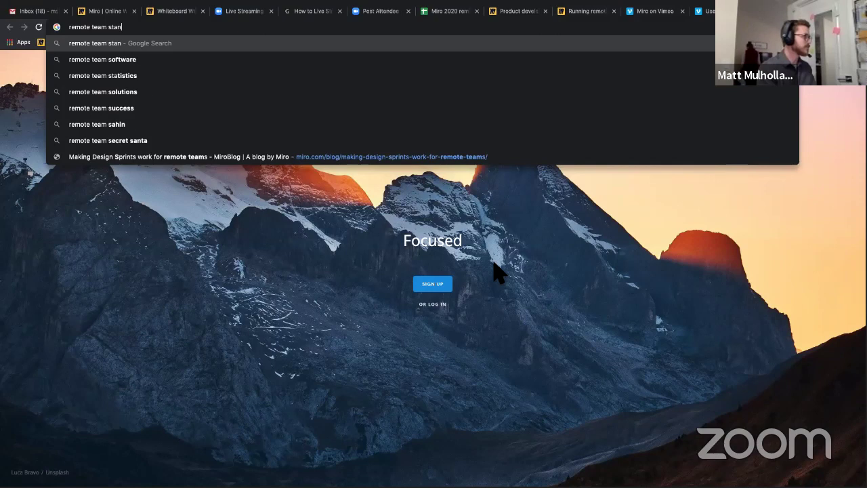
{"action": "type", "text": "dup template"}
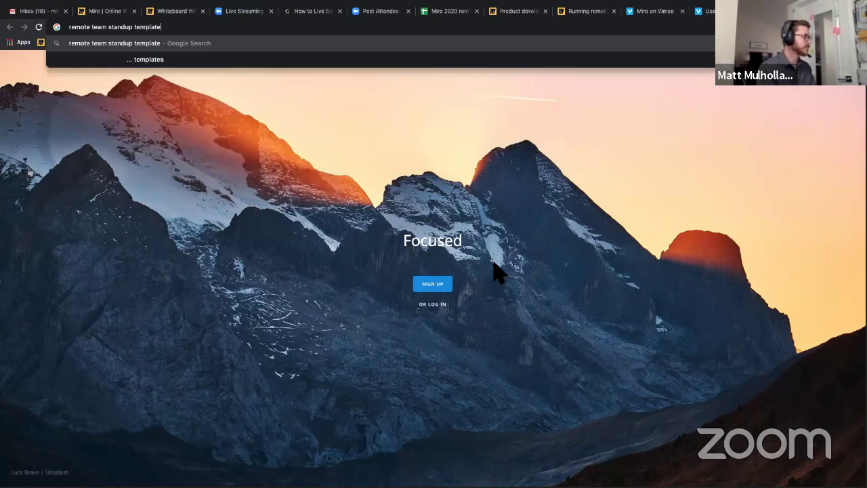
{"action": "key", "text": "Return"}
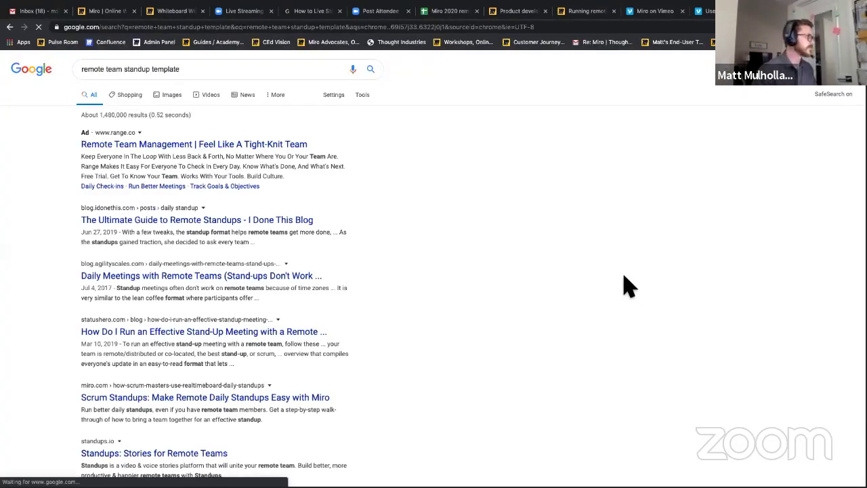
{"action": "left_click", "coordinate": [167, 95]}
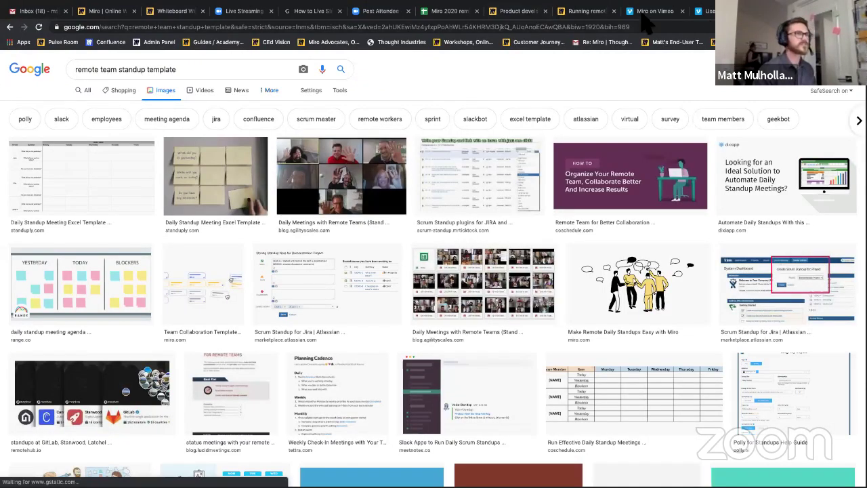
Back on the Miro board, search Google images for "remote daily standup template" and mark the blank standup table and the Scrum standup plugin screenshot.
{"action": "left_click", "coordinate": [185, 12]}
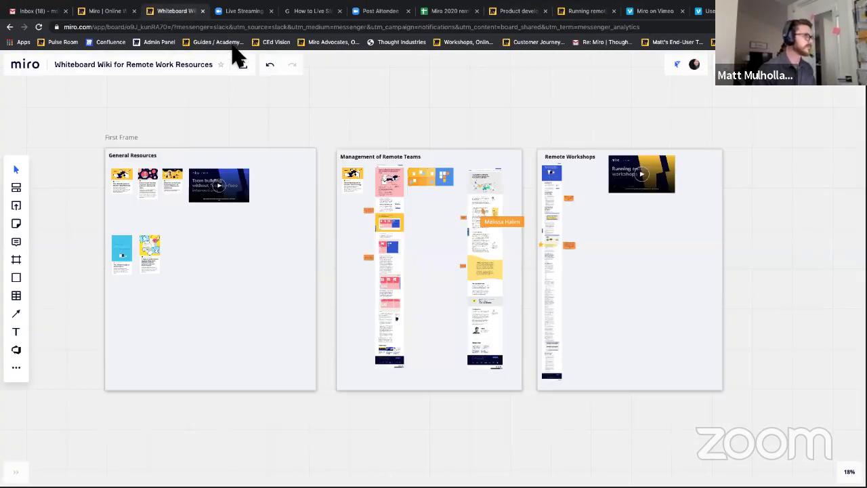
{"action": "left_click", "coordinate": [17, 368]}
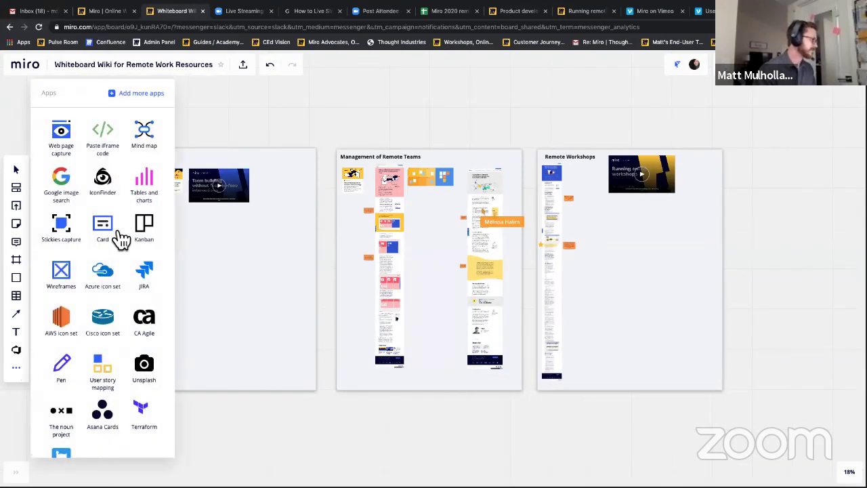
{"action": "left_click", "coordinate": [65, 186]}
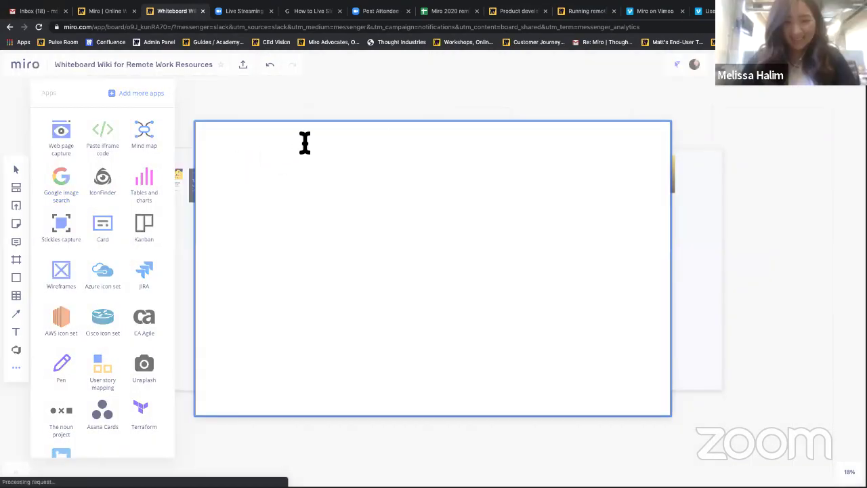
{"action": "type", "text": "remote t"}
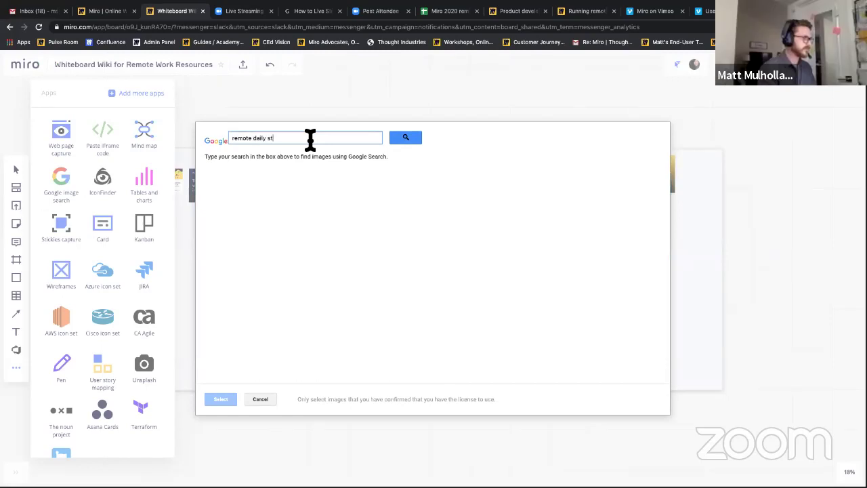
{"action": "type", "text": "aily standup template"}
{"action": "key", "text": "Return"}
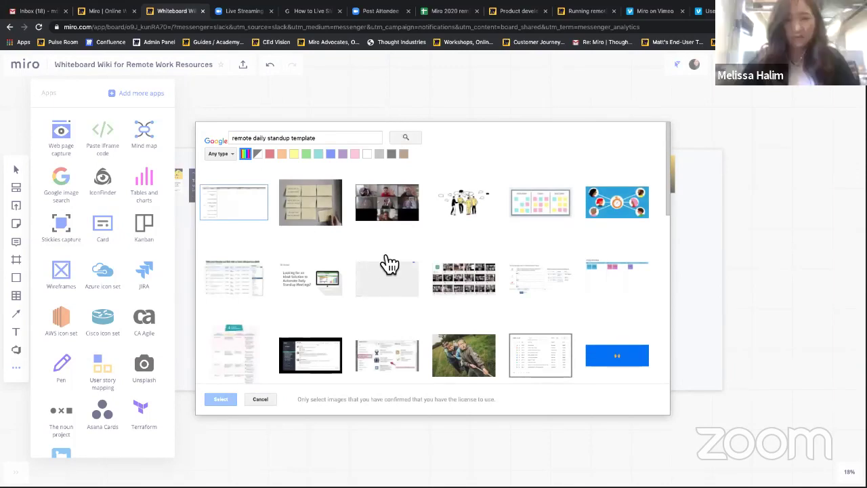
{"action": "scroll", "coordinate": [390, 264], "scroll_direction": "down", "scroll_amount": 1}
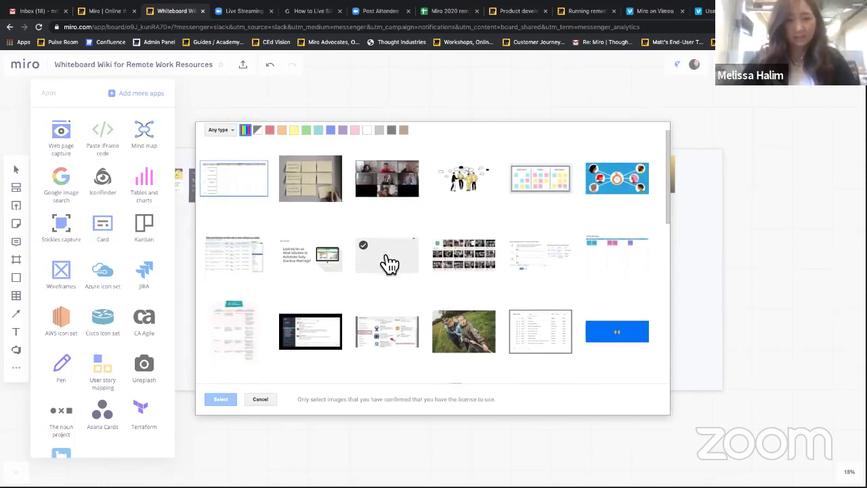
{"action": "left_click", "coordinate": [252, 254]}
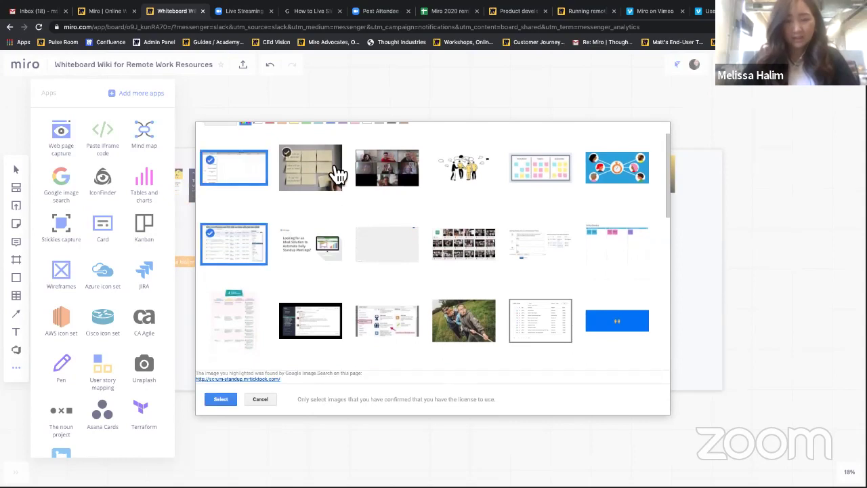
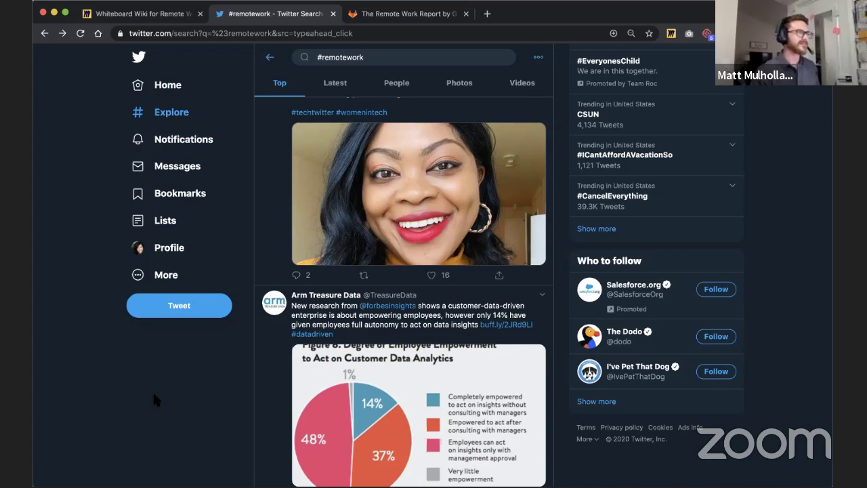
Browse the top tweets in Twitter's #remotework search for remote work content.
{"action": "scroll", "coordinate": [152, 391], "scroll_direction": "down", "scroll_amount": 5}
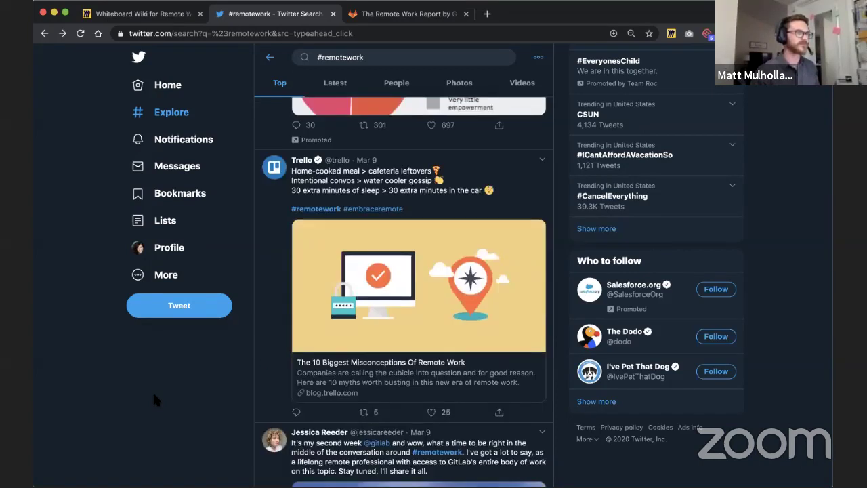
{"action": "scroll", "coordinate": [154, 400], "scroll_direction": "down", "scroll_amount": 2}
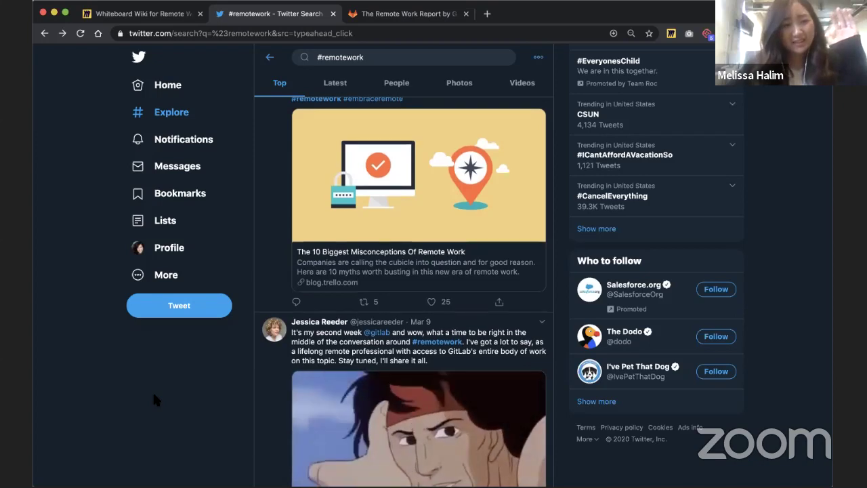
{"action": "scroll", "coordinate": [154, 400], "scroll_direction": "down", "scroll_amount": 1}
{"action": "scroll", "coordinate": [154, 399], "scroll_direction": "down", "scroll_amount": 2}
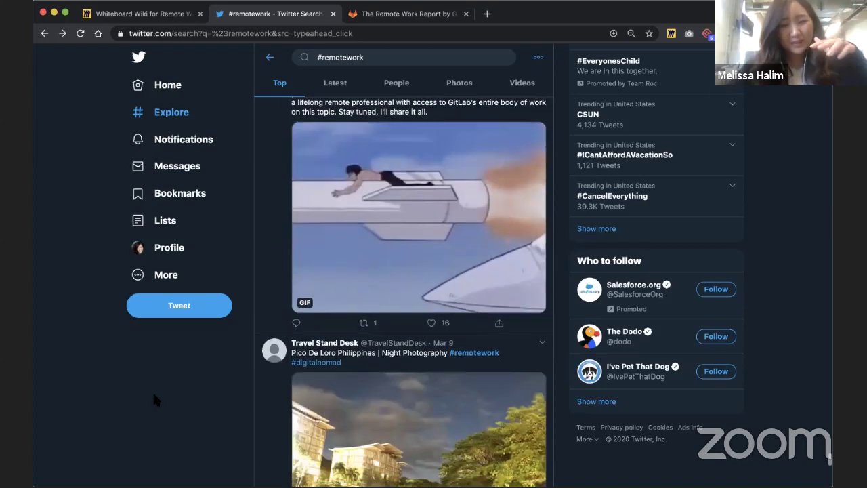
{"action": "scroll", "coordinate": [154, 400], "scroll_direction": "down", "scroll_amount": 1}
{"action": "scroll", "coordinate": [155, 400], "scroll_direction": "down", "scroll_amount": 2}
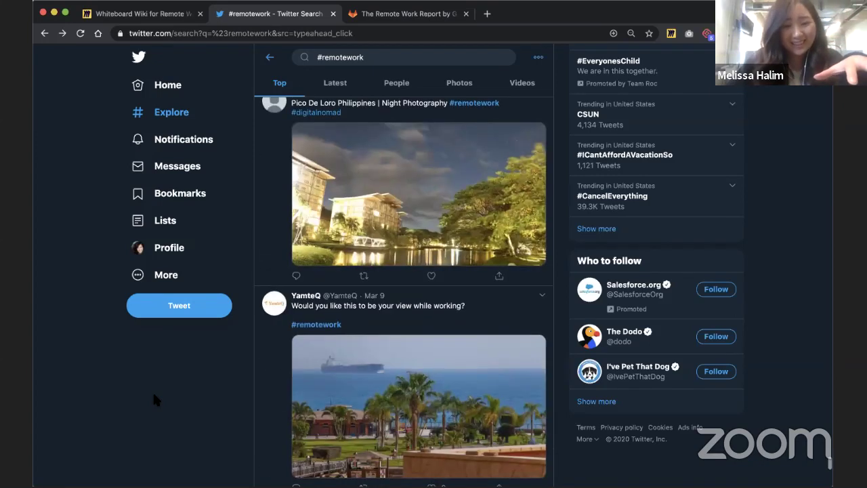
Look through further top #remotework tweets on Twitter for a guide or article on working remotely.
{"action": "scroll", "coordinate": [154, 400], "scroll_direction": "down", "scroll_amount": 2}
{"action": "scroll", "coordinate": [154, 400], "scroll_direction": "down", "scroll_amount": 2}
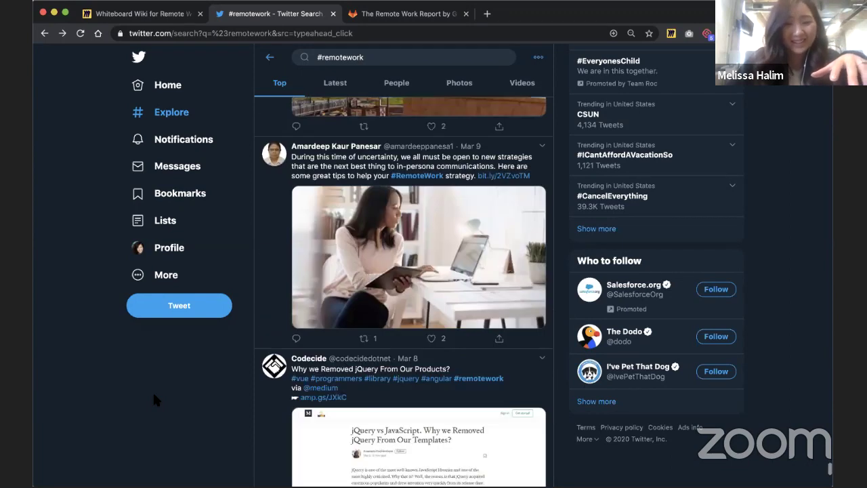
{"action": "scroll", "coordinate": [155, 399], "scroll_direction": "down", "scroll_amount": 3}
{"action": "scroll", "coordinate": [154, 399], "scroll_direction": "down", "scroll_amount": 1}
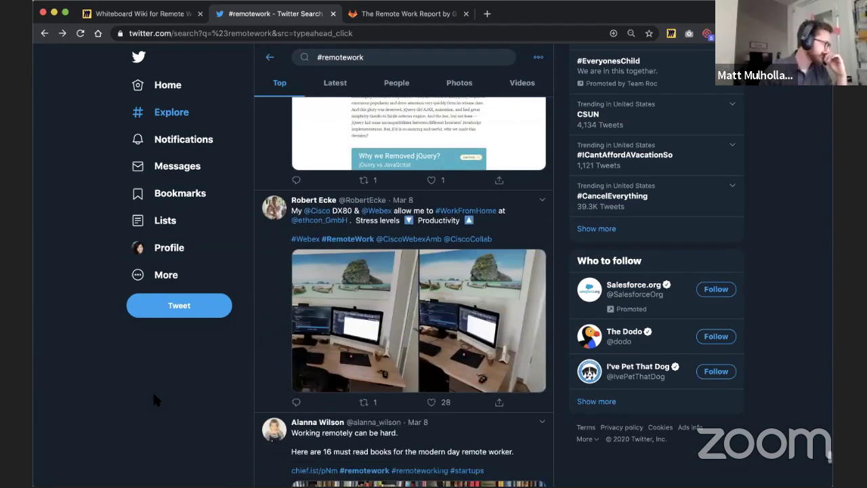
{"action": "scroll", "coordinate": [154, 395], "scroll_direction": "down", "scroll_amount": 4}
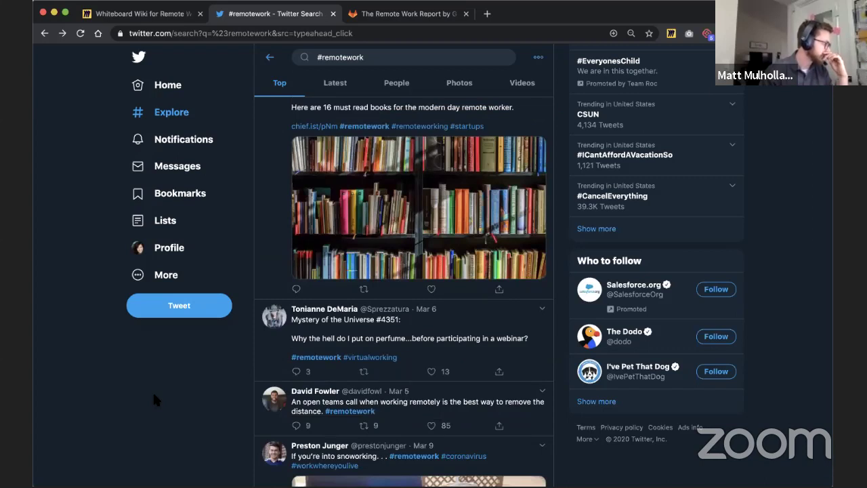
{"action": "scroll", "coordinate": [154, 395], "scroll_direction": "down", "scroll_amount": 1}
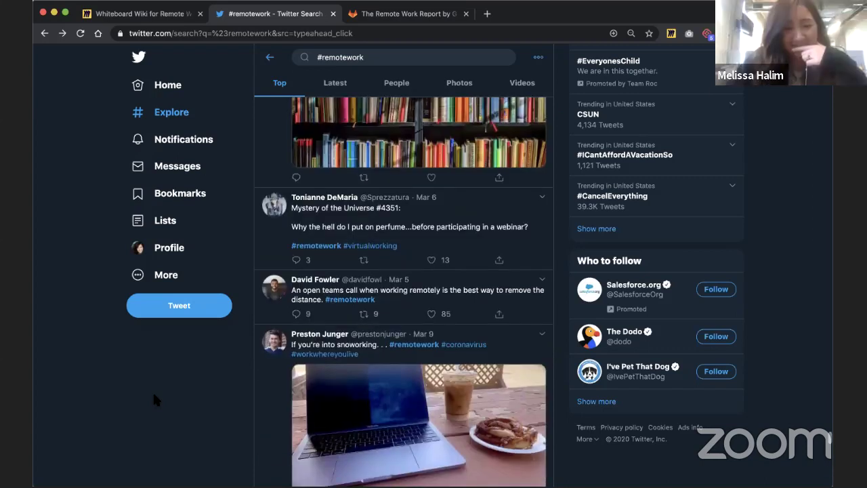
{"action": "scroll", "coordinate": [154, 396], "scroll_direction": "down", "scroll_amount": 3}
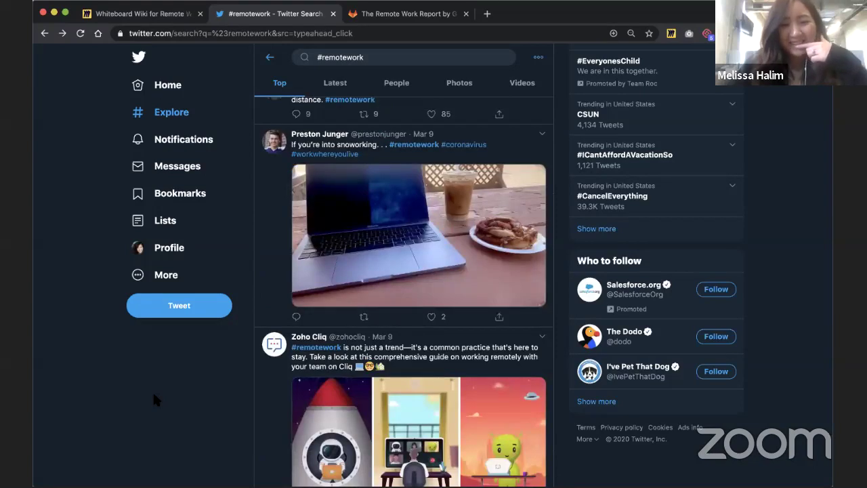
{"action": "scroll", "coordinate": [153, 395], "scroll_direction": "down", "scroll_amount": 1}
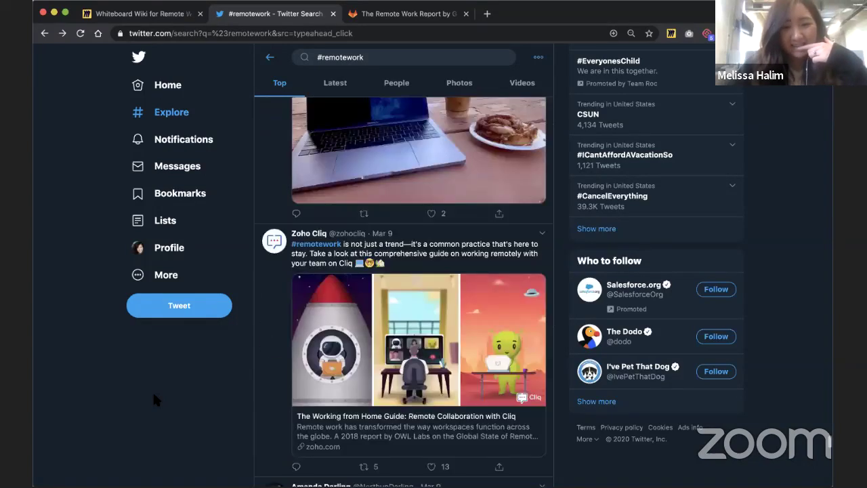
{"action": "scroll", "coordinate": [154, 396], "scroll_direction": "down", "scroll_amount": 2}
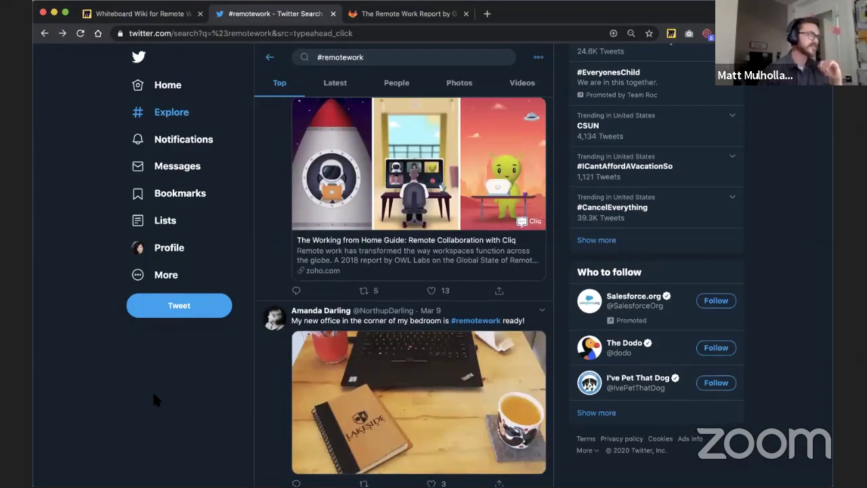
Open Zoho's article "The Working from Home Guide: Remote Collaboration with Cliq" from its tweet and copy the article's web address.
{"action": "scroll", "coordinate": [154, 398], "scroll_direction": "up", "scroll_amount": 1}
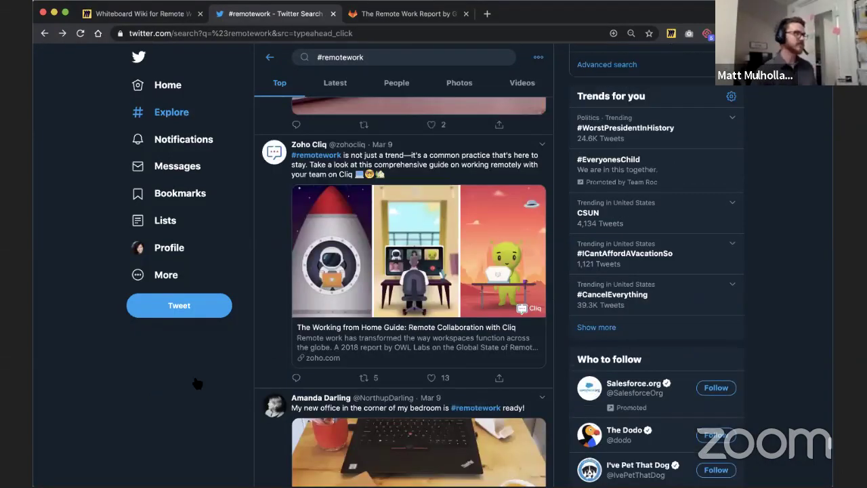
{"action": "left_click", "coordinate": [346, 333]}
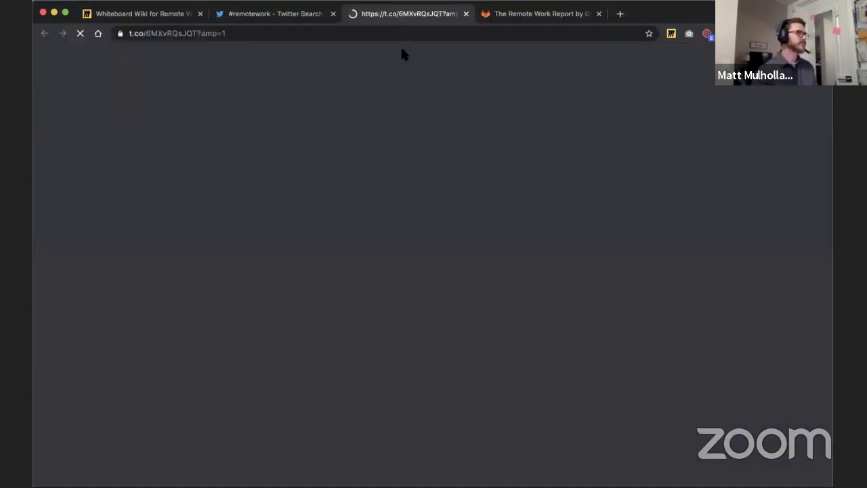
{"action": "left_click", "coordinate": [278, 16]}
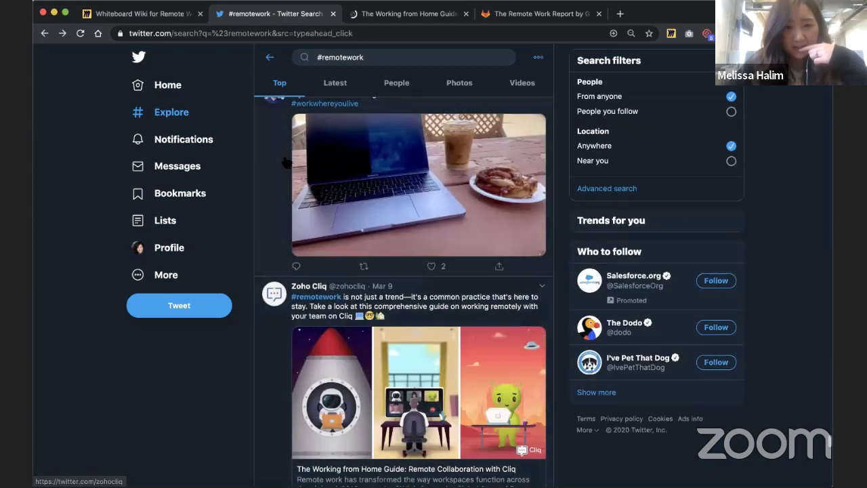
{"action": "left_click", "coordinate": [376, 17]}
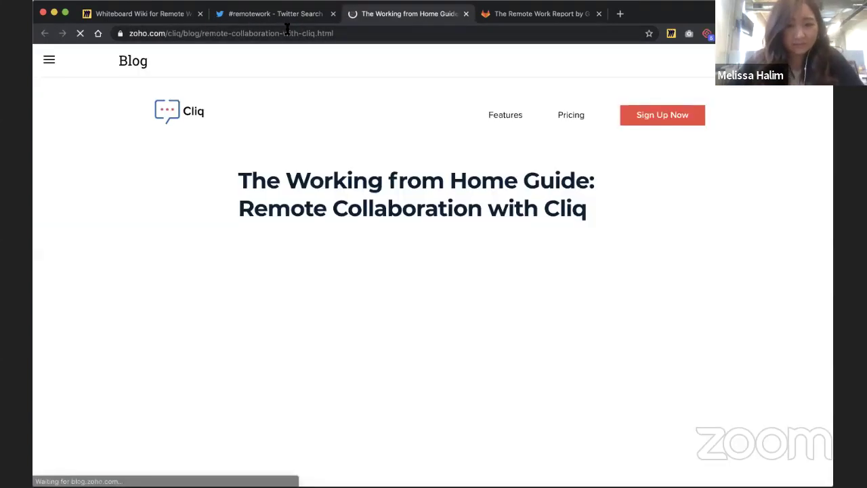
{"action": "left_click", "coordinate": [274, 34]}
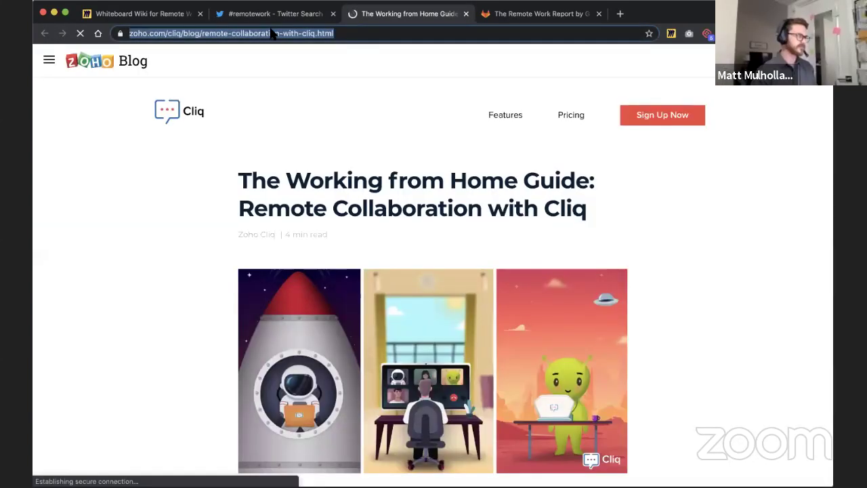
Paste the Zoho article link onto the Miro board and align its preview card beside the GitLab Remote Work Report card.
{"action": "left_click", "coordinate": [161, 9]}
{"action": "scroll", "coordinate": [304, 208], "scroll_direction": "down", "scroll_amount": 3}
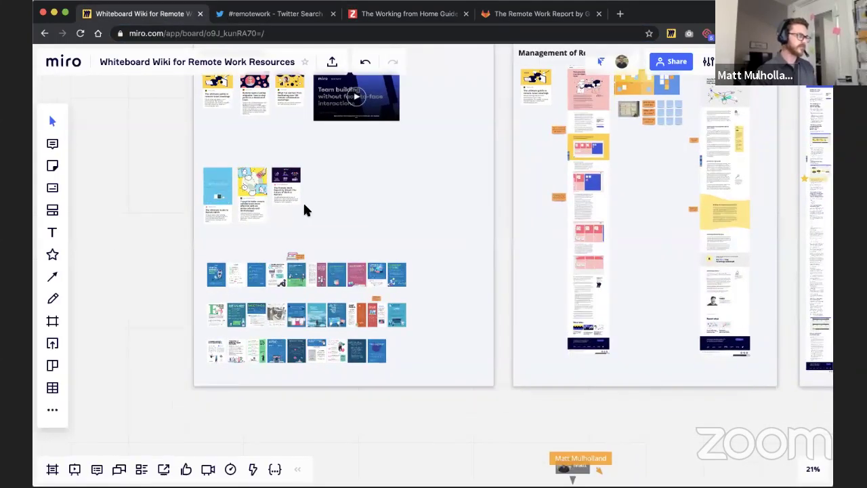
{"action": "scroll", "coordinate": [332, 159], "scroll_direction": "up", "scroll_amount": 5}
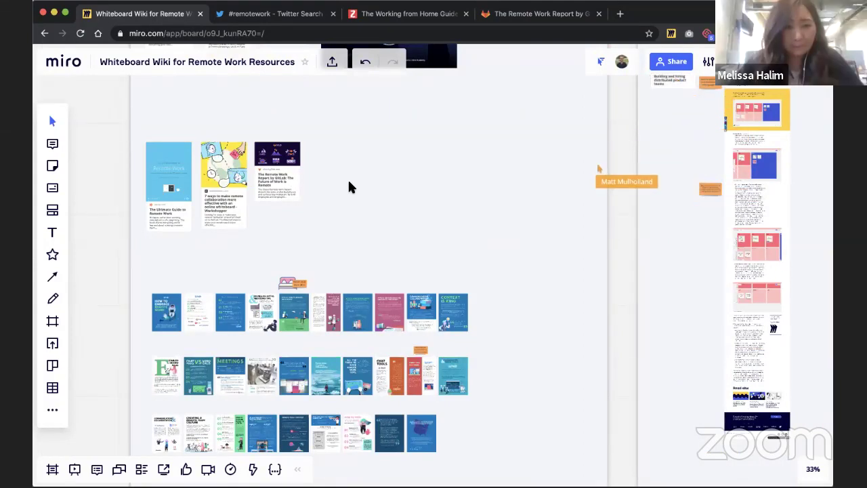
{"action": "scroll", "coordinate": [348, 186], "scroll_direction": "up", "scroll_amount": 5}
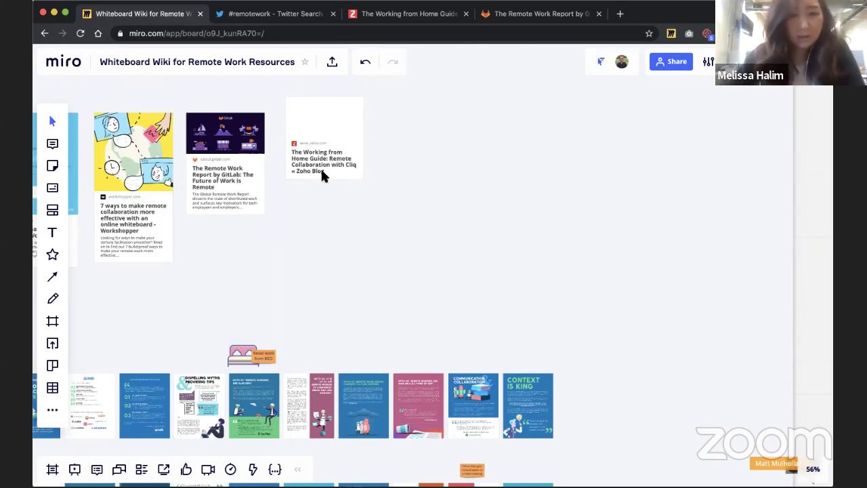
{"action": "mouse_move", "coordinate": [325, 156]}
{"action": "left_mouse_down"}
{"action": "mouse_move", "coordinate": [316, 166]}
{"action": "mouse_move", "coordinate": [313, 153]}
{"action": "left_mouse_up"}
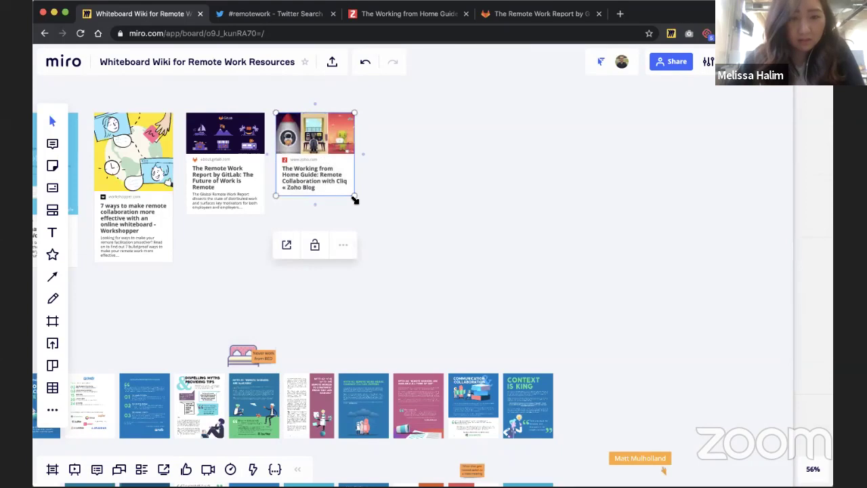
{"action": "mouse_move", "coordinate": [355, 199]}
{"action": "left_mouse_down"}
{"action": "mouse_move", "coordinate": [372, 201]}
{"action": "mouse_move", "coordinate": [356, 195]}
{"action": "left_mouse_up"}
{"action": "left_click", "coordinate": [383, 145]}
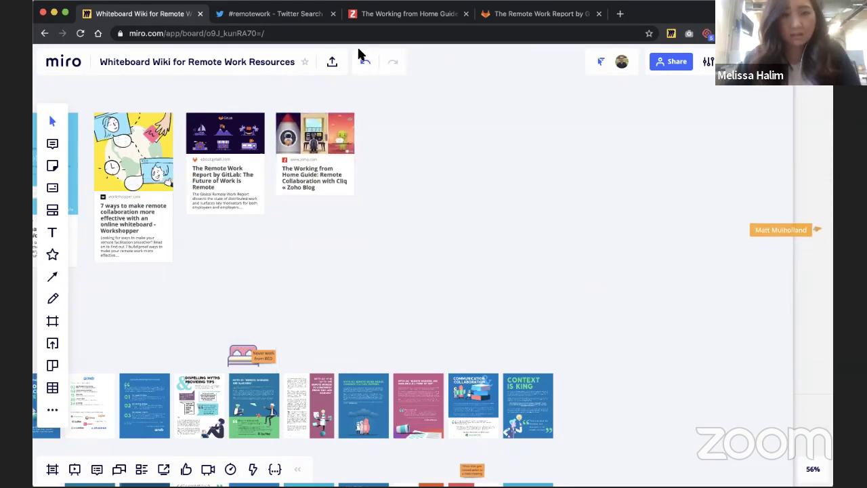
{"action": "scroll", "coordinate": [358, 56], "scroll_direction": "down", "scroll_amount": 5}
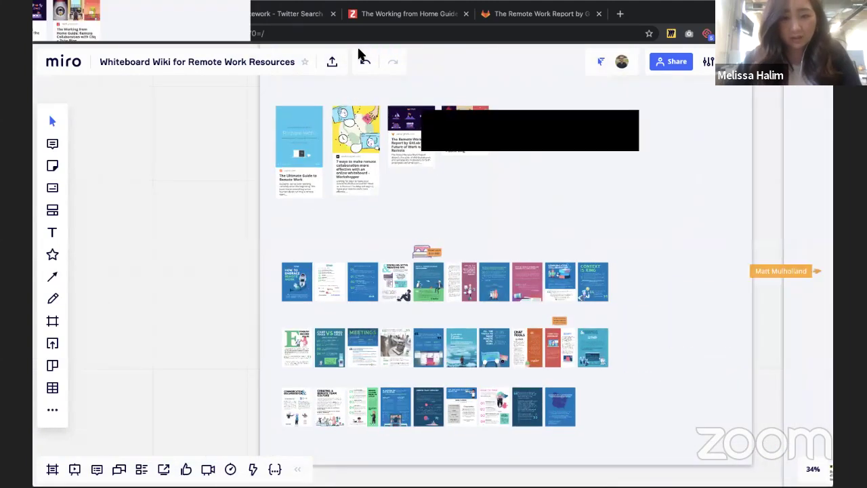
{"action": "scroll", "coordinate": [360, 162], "scroll_direction": "down", "scroll_amount": 2}
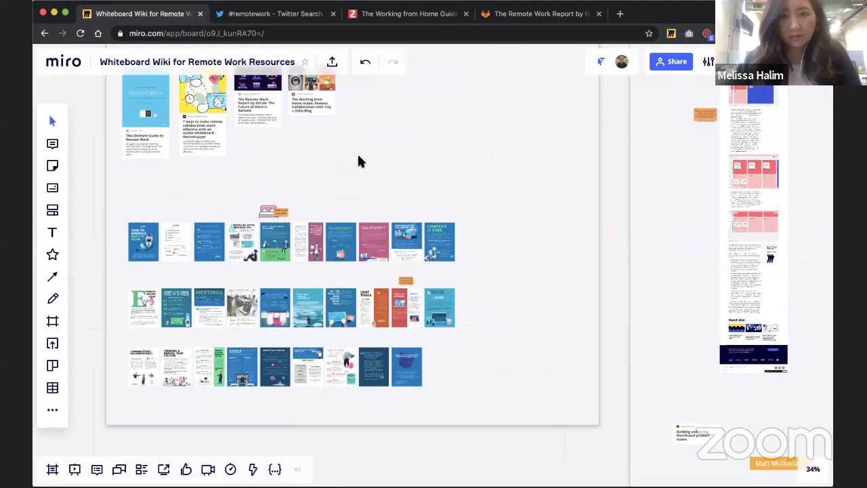
Return to Twitter's #remotework results and examine the tweet of tips for coronavirus-forced remote work and its author's profile preview.
{"action": "left_click", "coordinate": [306, 20]}
{"action": "scroll", "coordinate": [265, 358], "scroll_direction": "down", "scroll_amount": 3}
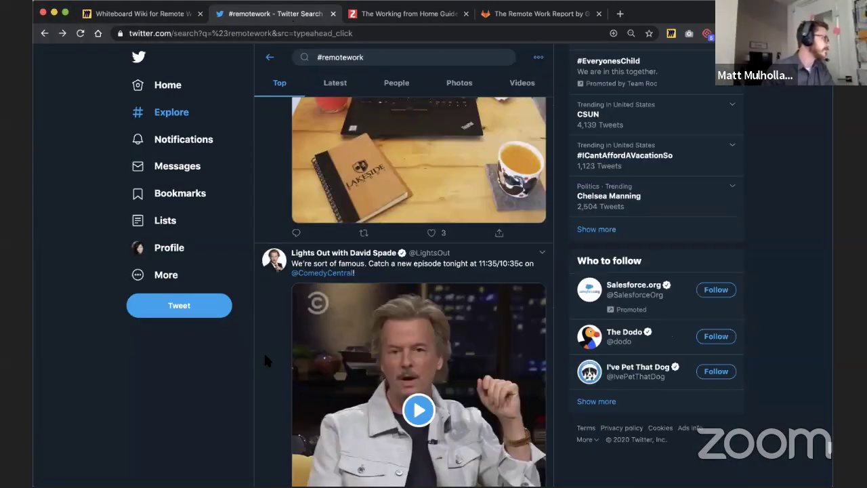
{"action": "scroll", "coordinate": [265, 359], "scroll_direction": "down", "scroll_amount": 5}
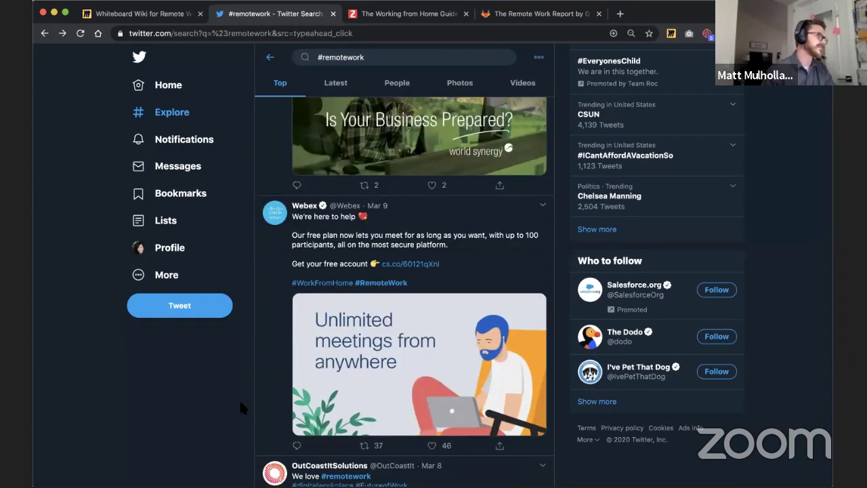
{"action": "scroll", "coordinate": [239, 398], "scroll_direction": "down", "scroll_amount": 6}
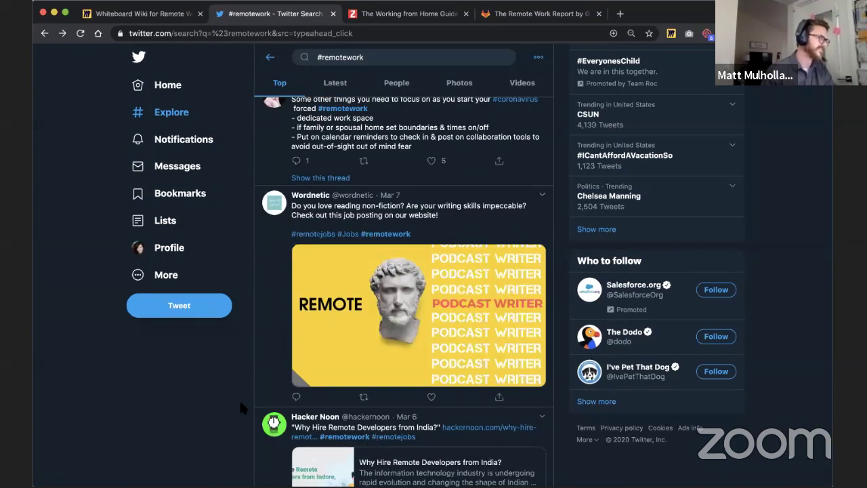
{"action": "scroll", "coordinate": [239, 398], "scroll_direction": "down", "scroll_amount": 2}
{"action": "scroll", "coordinate": [239, 398], "scroll_direction": "up", "scroll_amount": 4}
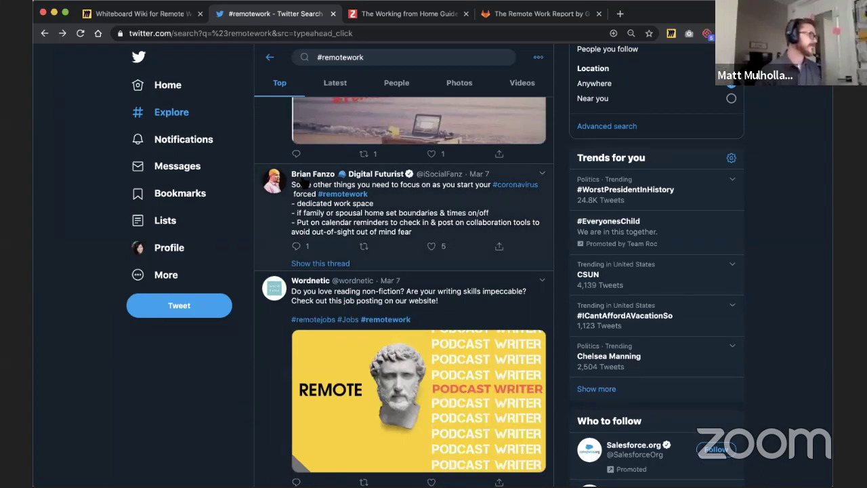
{"action": "mouse_move", "coordinate": [302, 179]}
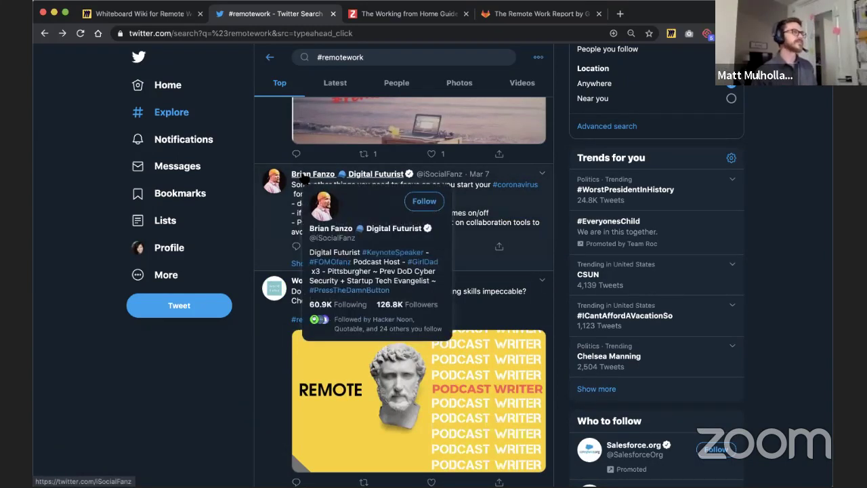
Scan the remaining #remotework tweets for remote team management advice, virtual team strategies and home office setup ideas.
{"action": "scroll", "coordinate": [204, 370], "scroll_direction": "down", "scroll_amount": 5}
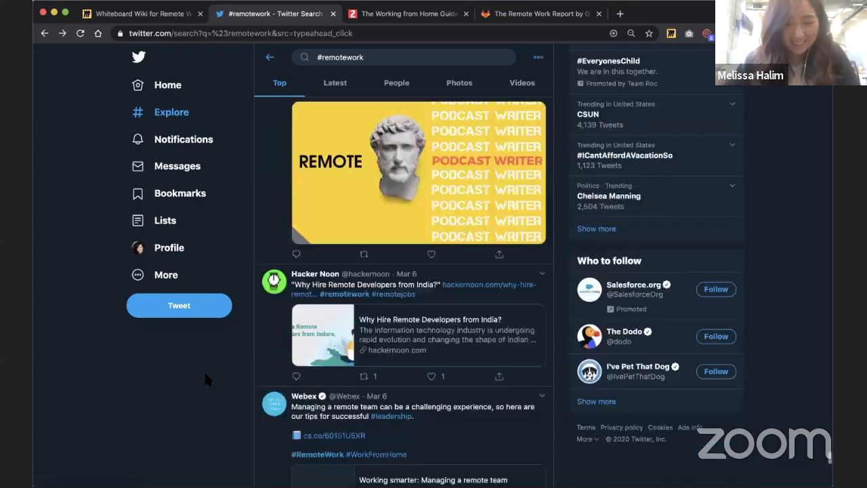
{"action": "scroll", "coordinate": [205, 376], "scroll_direction": "down", "scroll_amount": 7}
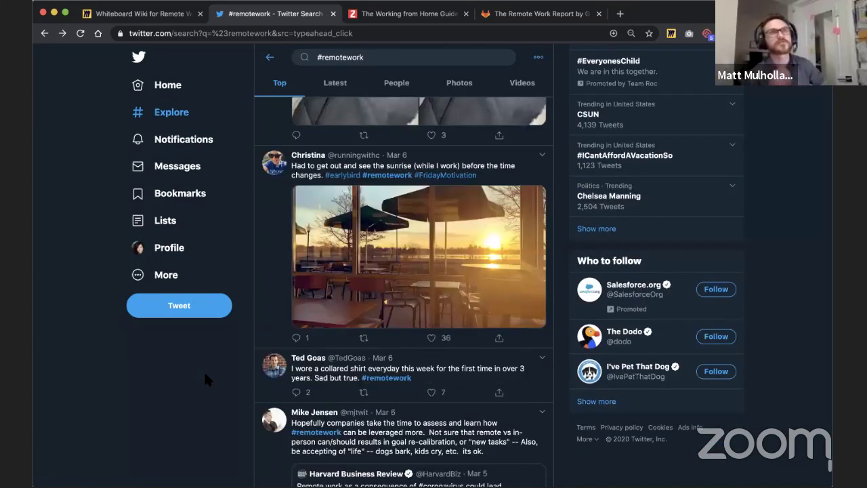
{"action": "scroll", "coordinate": [205, 376], "scroll_direction": "down", "scroll_amount": 4}
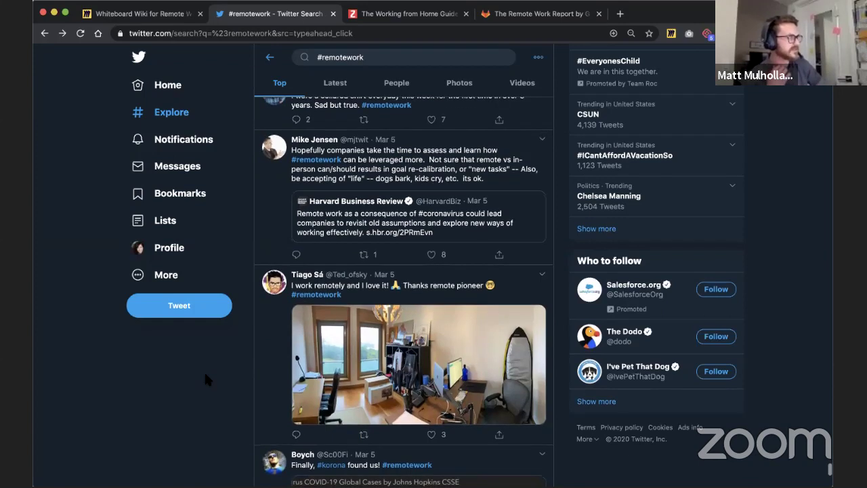
{"action": "scroll", "coordinate": [205, 377], "scroll_direction": "down", "scroll_amount": 4}
{"action": "scroll", "coordinate": [205, 377], "scroll_direction": "down", "scroll_amount": 6}
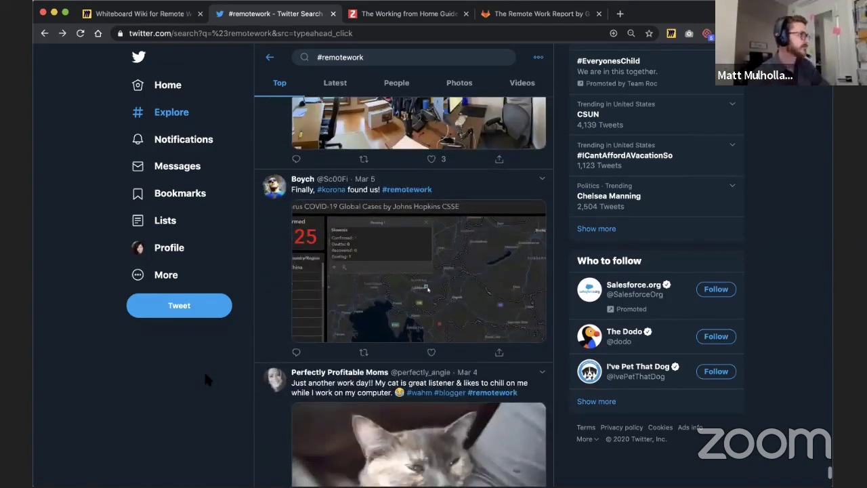
{"action": "scroll", "coordinate": [205, 378], "scroll_direction": "down", "scroll_amount": 2}
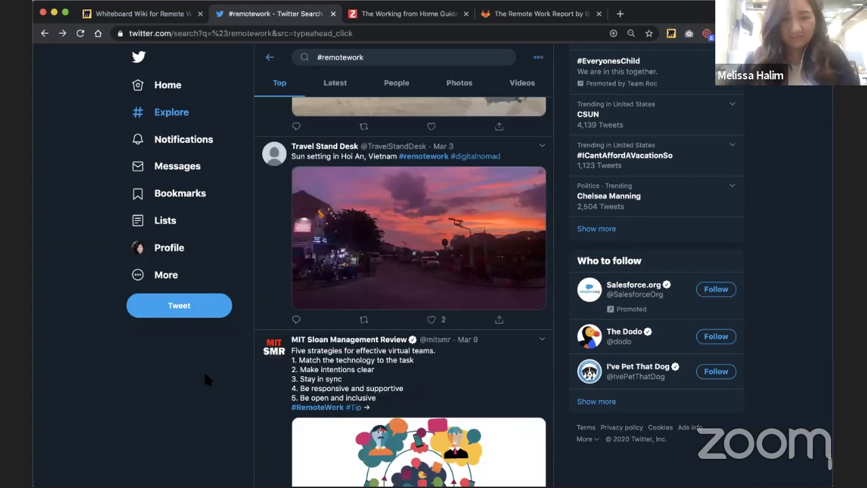
{"action": "scroll", "coordinate": [205, 378], "scroll_direction": "down", "scroll_amount": 5}
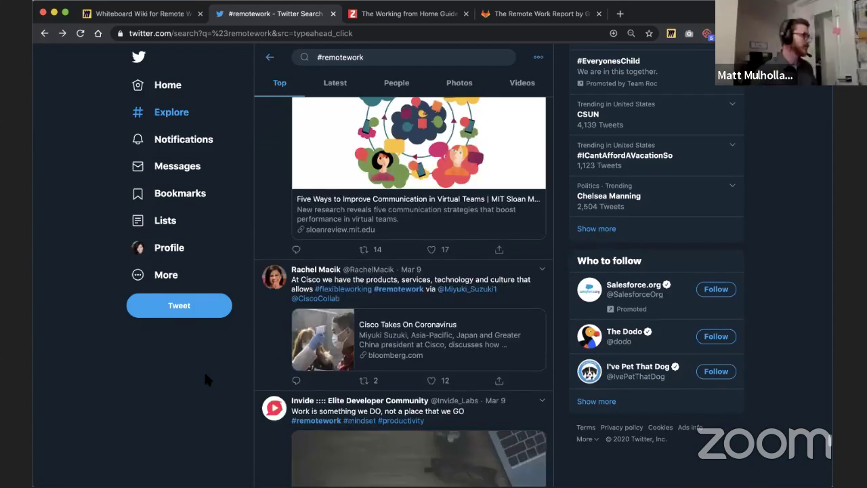
{"action": "scroll", "coordinate": [206, 377], "scroll_direction": "down", "scroll_amount": 8}
{"action": "scroll", "coordinate": [206, 375], "scroll_direction": "down", "scroll_amount": 4}
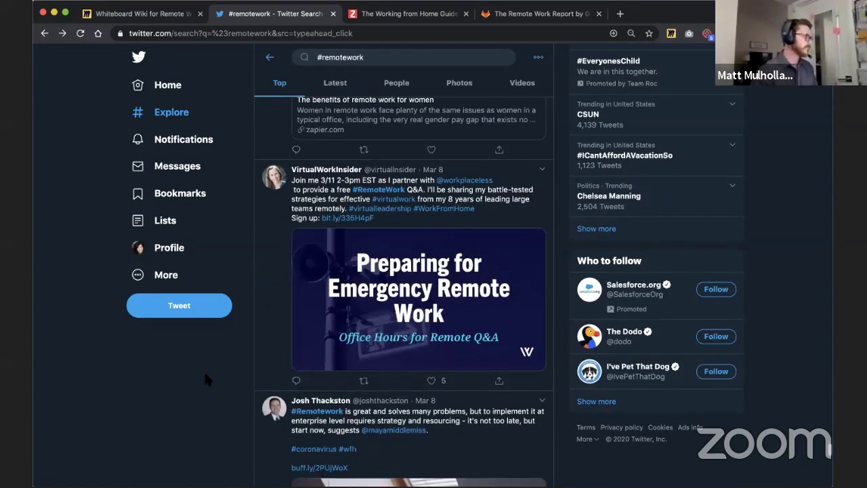
{"action": "scroll", "coordinate": [206, 376], "scroll_direction": "down", "scroll_amount": 10}
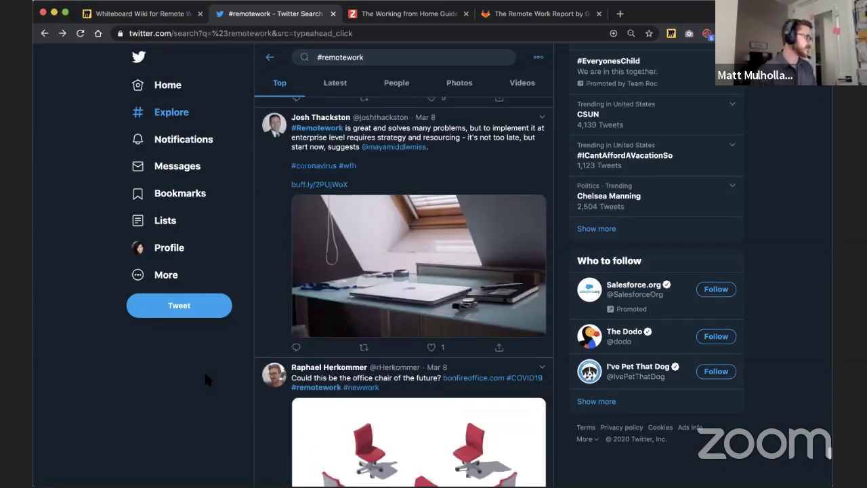
{"action": "scroll", "coordinate": [205, 374], "scroll_direction": "down", "scroll_amount": 10}
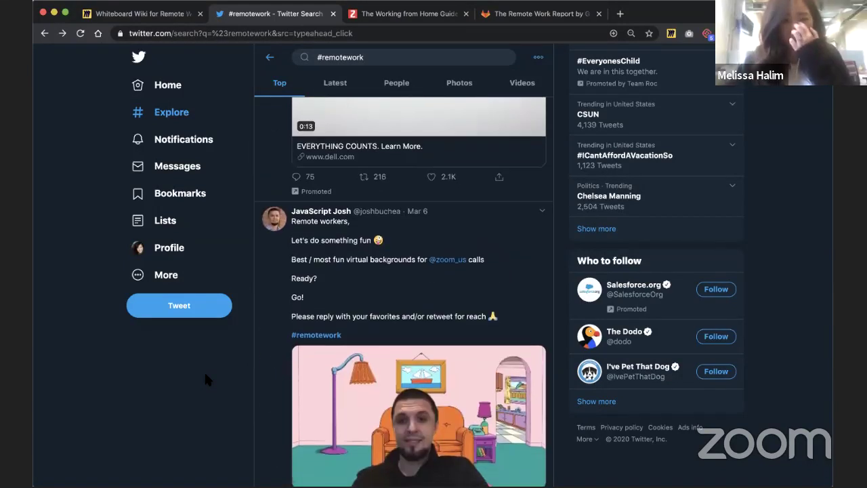
{"action": "scroll", "coordinate": [206, 376], "scroll_direction": "down", "scroll_amount": 3}
{"action": "scroll", "coordinate": [206, 376], "scroll_direction": "up", "scroll_amount": 1}
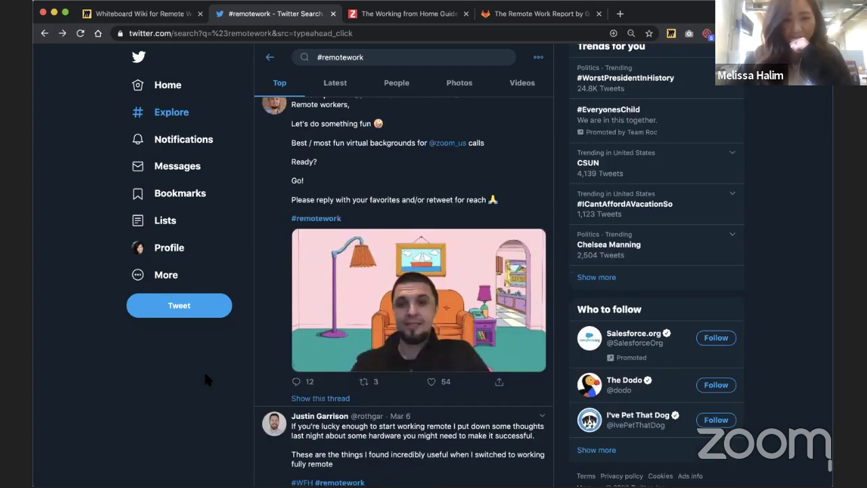
{"action": "scroll", "coordinate": [203, 420], "scroll_direction": "down", "scroll_amount": 8}
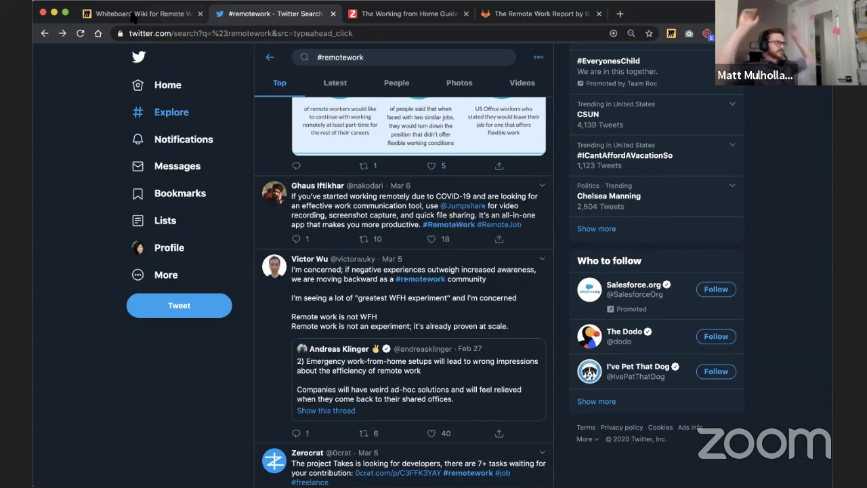
Return to the Miro board and review the First Frame, Management of Remote Teams, Remote Workshops and Around social frames.
{"action": "left_click", "coordinate": [134, 15]}
{"action": "scroll", "coordinate": [332, 266], "scroll_direction": "down", "scroll_amount": 10}
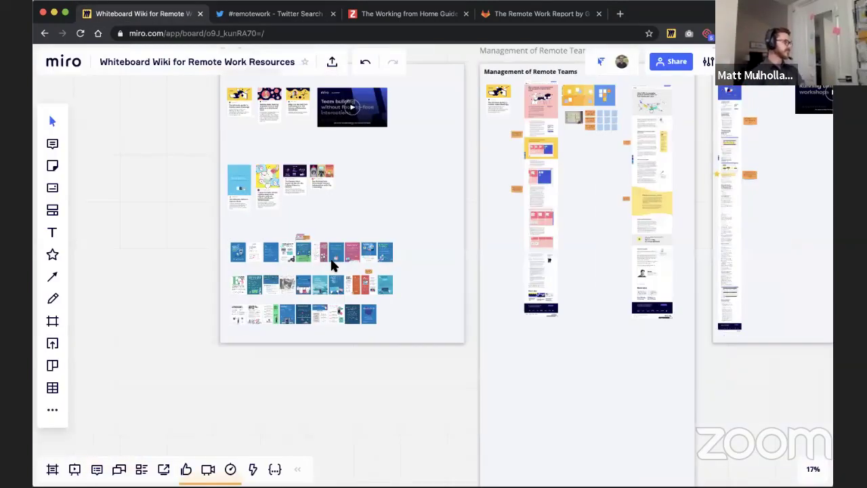
{"action": "scroll", "coordinate": [332, 266], "scroll_direction": "down", "scroll_amount": 2}
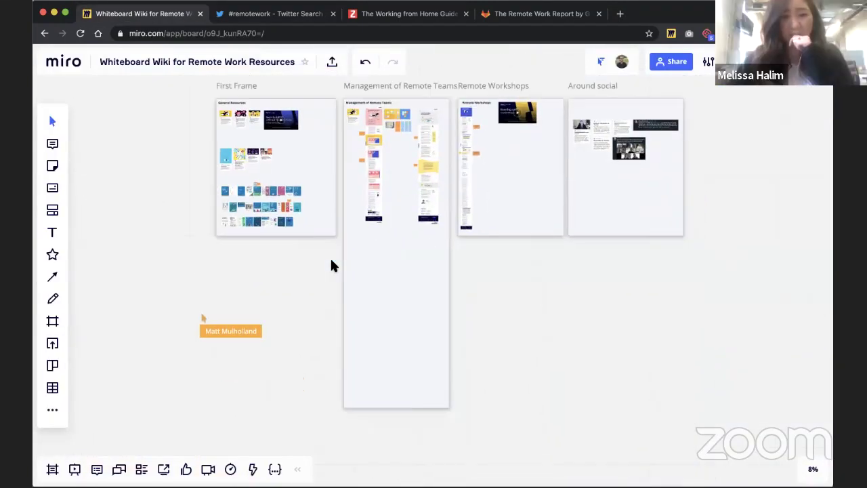
{"action": "scroll", "coordinate": [332, 265], "scroll_direction": "right", "scroll_amount": 3}
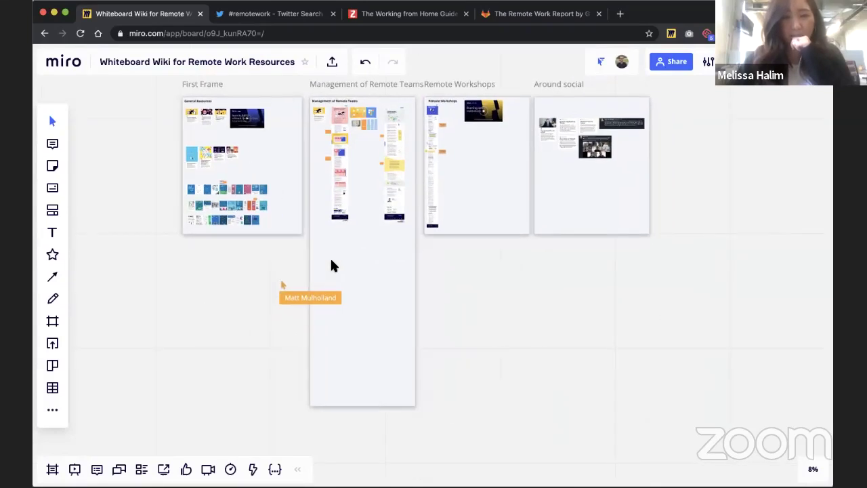
{"action": "scroll", "coordinate": [490, 199], "scroll_direction": "up", "scroll_amount": 3}
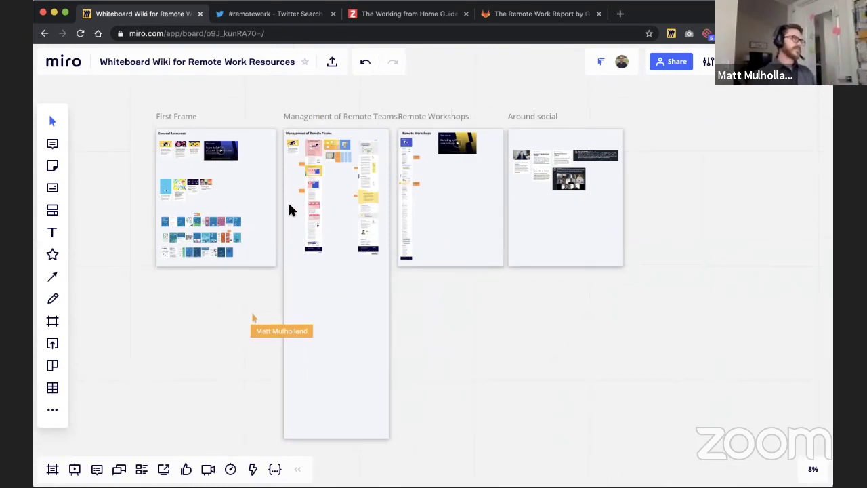
{"action": "scroll", "coordinate": [290, 210], "scroll_direction": "up", "scroll_amount": 5}
{"action": "scroll", "coordinate": [290, 210], "scroll_direction": "up", "scroll_amount": 3}
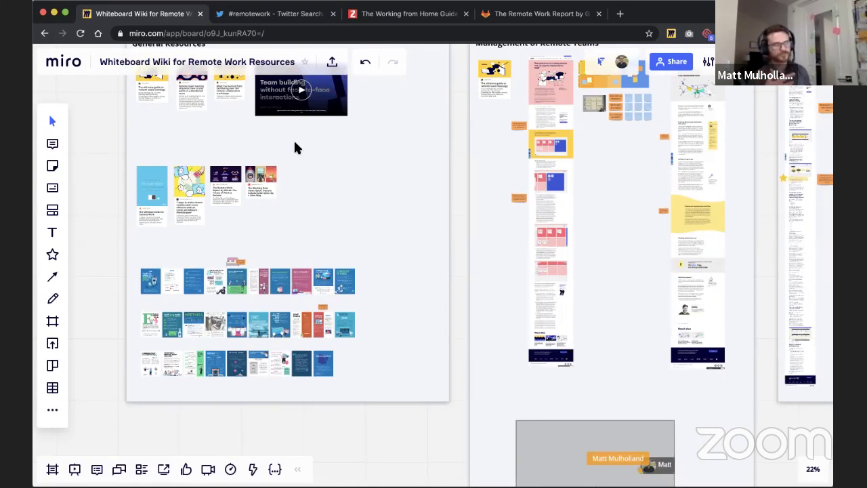
{"action": "scroll", "coordinate": [294, 147], "scroll_direction": "up", "scroll_amount": 2}
{"action": "scroll", "coordinate": [266, 91], "scroll_direction": "down", "scroll_amount": 3}
{"action": "scroll", "coordinate": [267, 89], "scroll_direction": "down", "scroll_amount": 2}
{"action": "scroll", "coordinate": [267, 89], "scroll_direction": "right", "scroll_amount": 2}
{"action": "scroll", "coordinate": [267, 88], "scroll_direction": "down", "scroll_amount": 1}
{"action": "scroll", "coordinate": [266, 88], "scroll_direction": "right", "scroll_amount": 1}
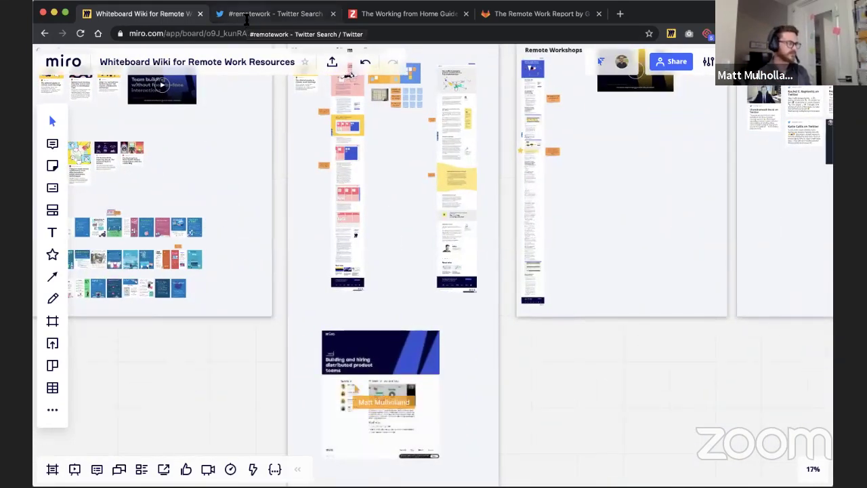
Replace the Twitter #remotework search page with the LinkedIn home feed.
{"action": "left_click", "coordinate": [274, 14]}
{"action": "left_click", "coordinate": [270, 32]}
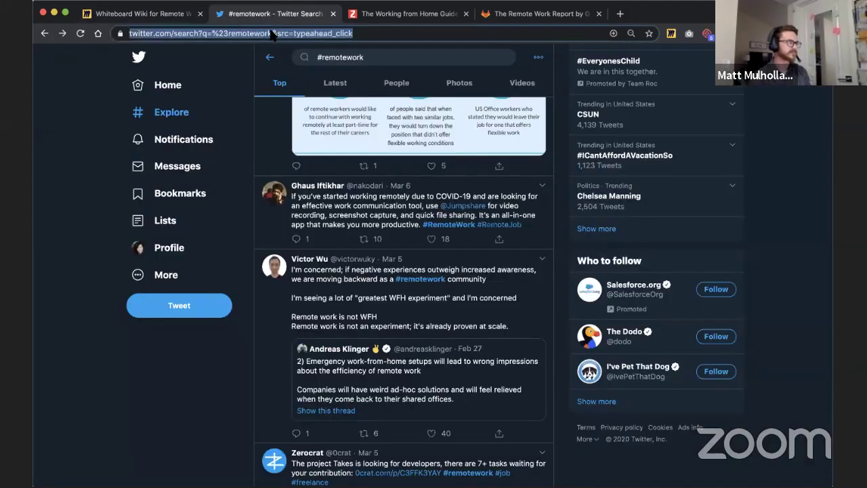
{"action": "type", "text": "link"}
{"action": "key", "text": "Return"}
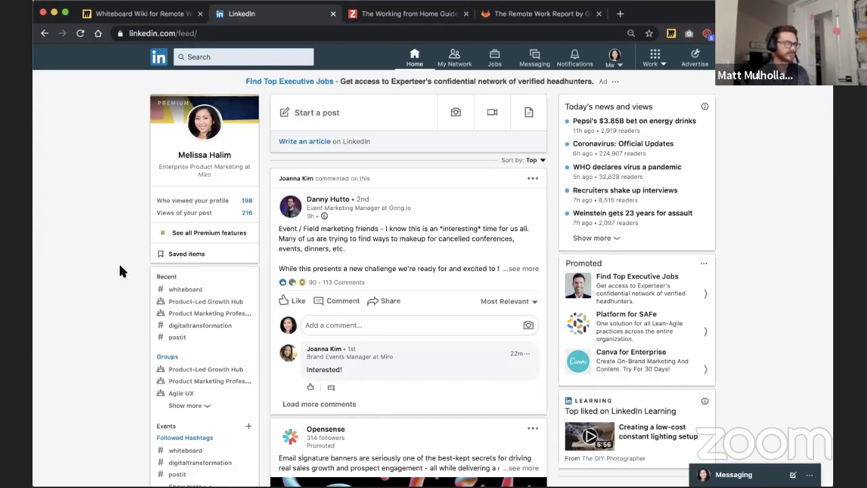
Scan the LinkedIn feed for posts and articles about remote work that could be added to the wiki.
{"action": "scroll", "coordinate": [119, 266], "scroll_direction": "down", "scroll_amount": 5}
{"action": "scroll", "coordinate": [119, 266], "scroll_direction": "down", "scroll_amount": 5}
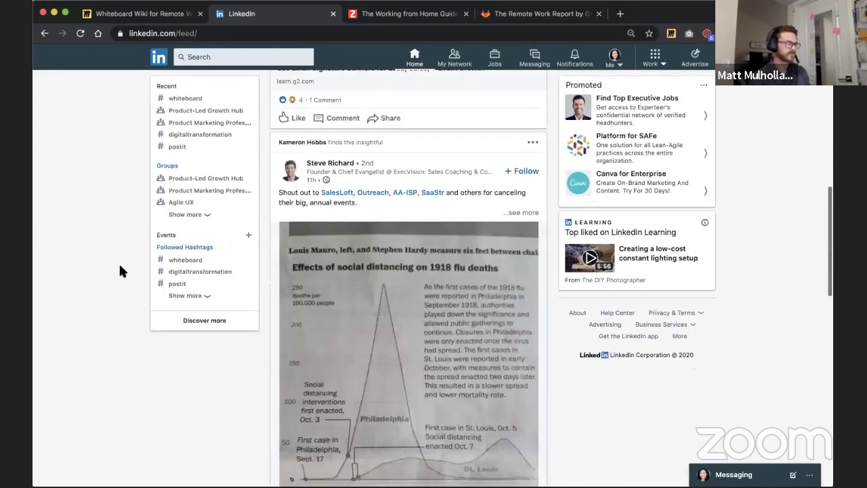
{"action": "scroll", "coordinate": [119, 265], "scroll_direction": "down", "scroll_amount": 10}
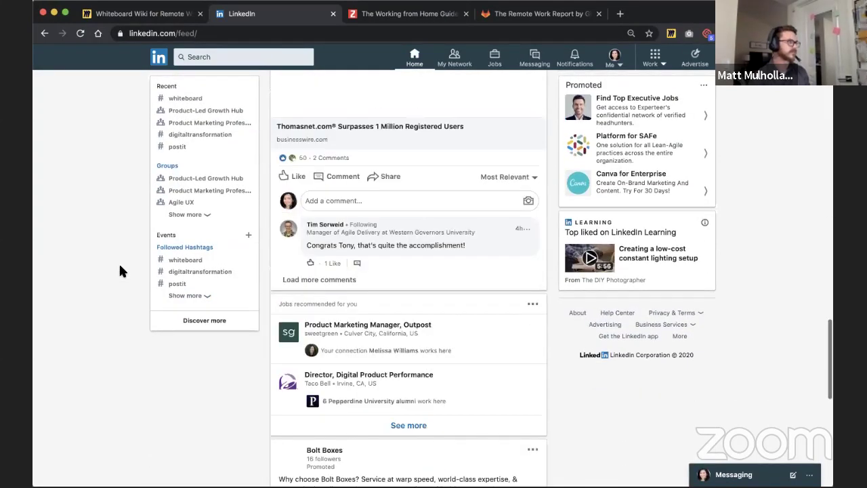
{"action": "scroll", "coordinate": [119, 266], "scroll_direction": "down", "scroll_amount": 10}
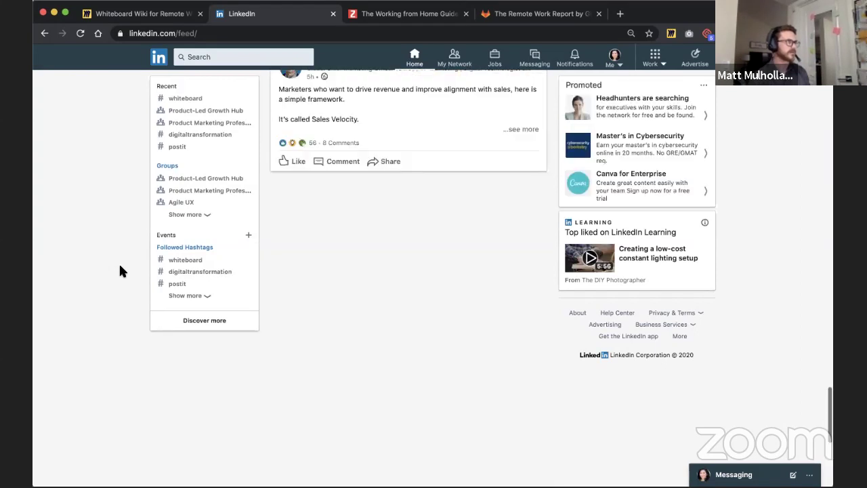
{"action": "scroll", "coordinate": [120, 267], "scroll_direction": "down", "scroll_amount": 10}
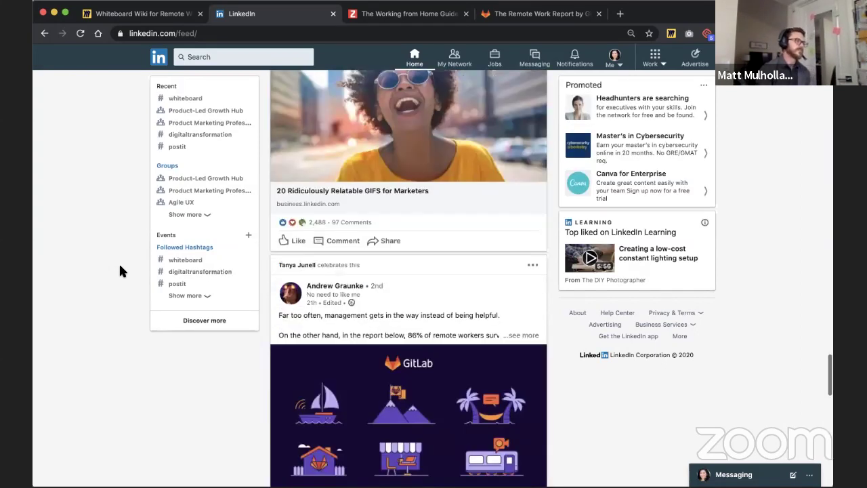
{"action": "scroll", "coordinate": [120, 266], "scroll_direction": "down", "scroll_amount": 3}
{"action": "scroll", "coordinate": [120, 271], "scroll_direction": "down", "scroll_amount": 5}
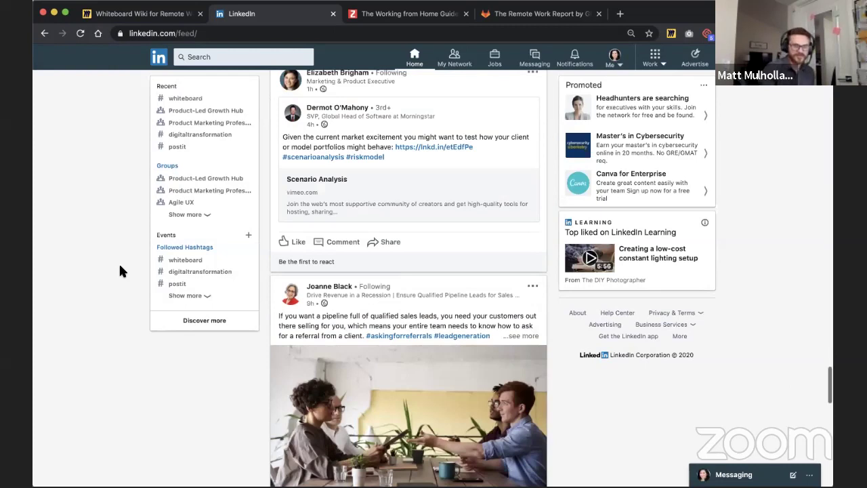
{"action": "scroll", "coordinate": [120, 271], "scroll_direction": "down", "scroll_amount": 8}
{"action": "scroll", "coordinate": [120, 270], "scroll_direction": "down", "scroll_amount": 5}
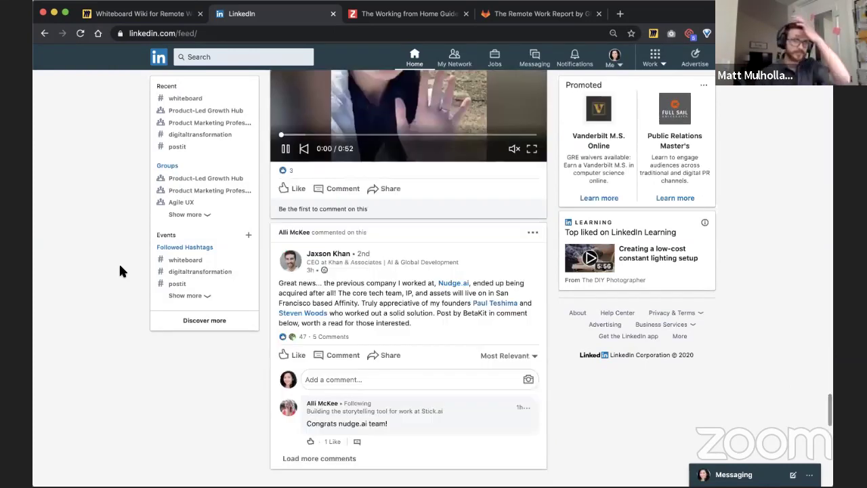
{"action": "scroll", "coordinate": [120, 268], "scroll_direction": "down", "scroll_amount": 3}
{"action": "scroll", "coordinate": [120, 268], "scroll_direction": "down", "scroll_amount": 6}
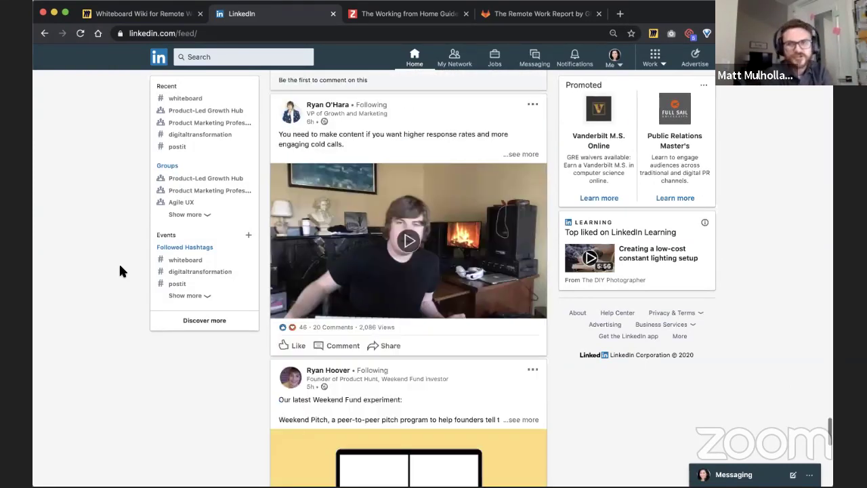
{"action": "scroll", "coordinate": [120, 271], "scroll_direction": "down", "scroll_amount": 5}
{"action": "scroll", "coordinate": [119, 271], "scroll_direction": "down", "scroll_amount": 6}
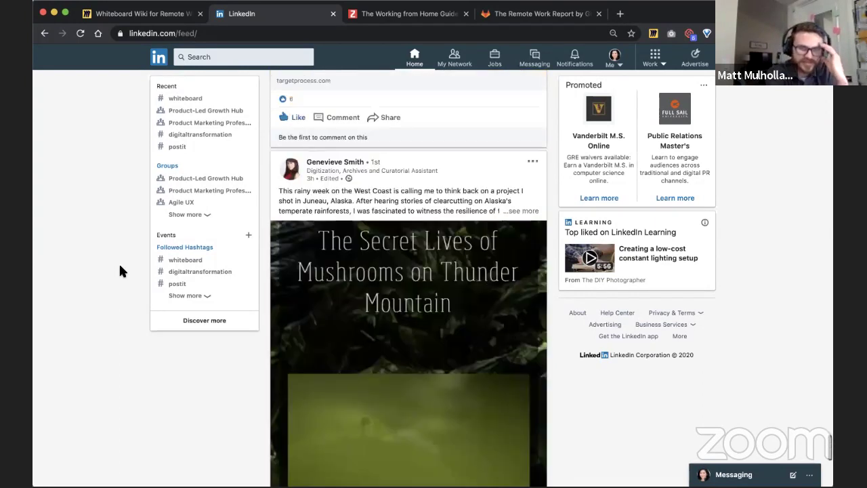
{"action": "scroll", "coordinate": [120, 271], "scroll_direction": "down", "scroll_amount": 12}
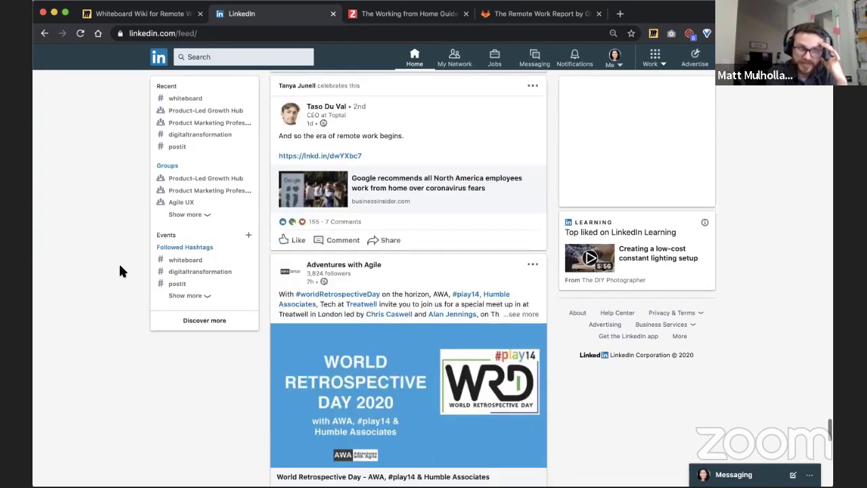
{"action": "scroll", "coordinate": [120, 271], "scroll_direction": "down", "scroll_amount": 3}
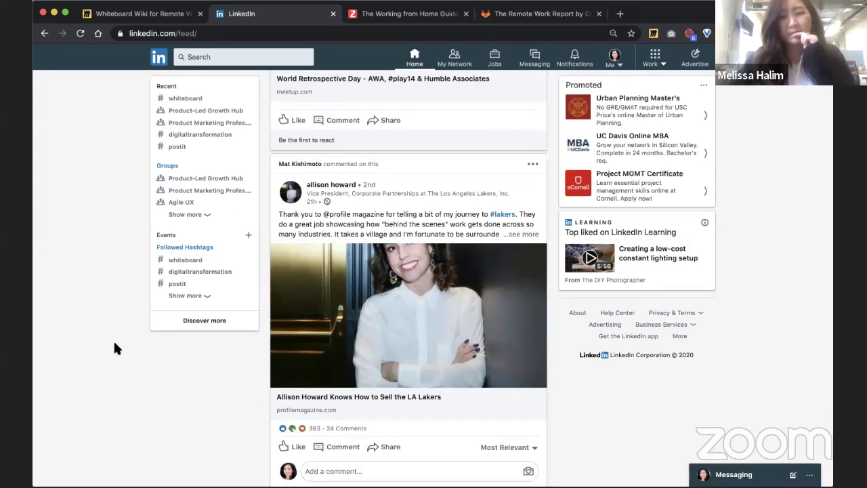
{"action": "scroll", "coordinate": [114, 346], "scroll_direction": "down", "scroll_amount": 3}
{"action": "scroll", "coordinate": [114, 348], "scroll_direction": "down", "scroll_amount": 15}
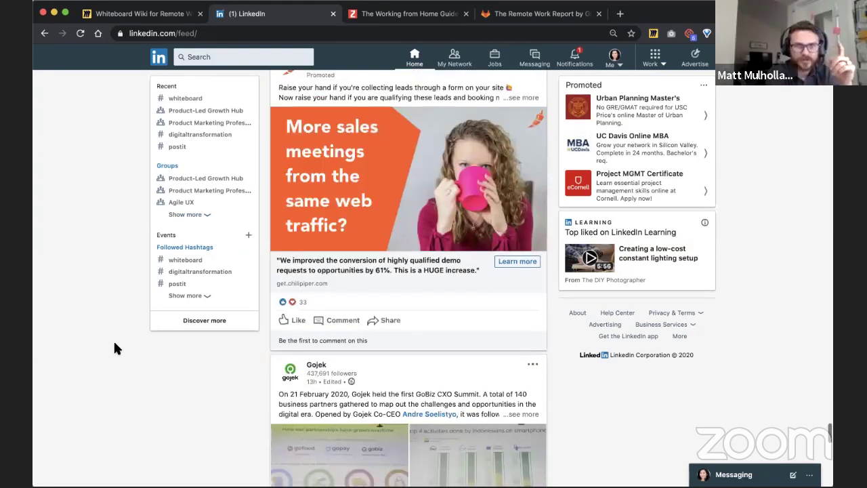
{"action": "scroll", "coordinate": [114, 348], "scroll_direction": "down", "scroll_amount": 6}
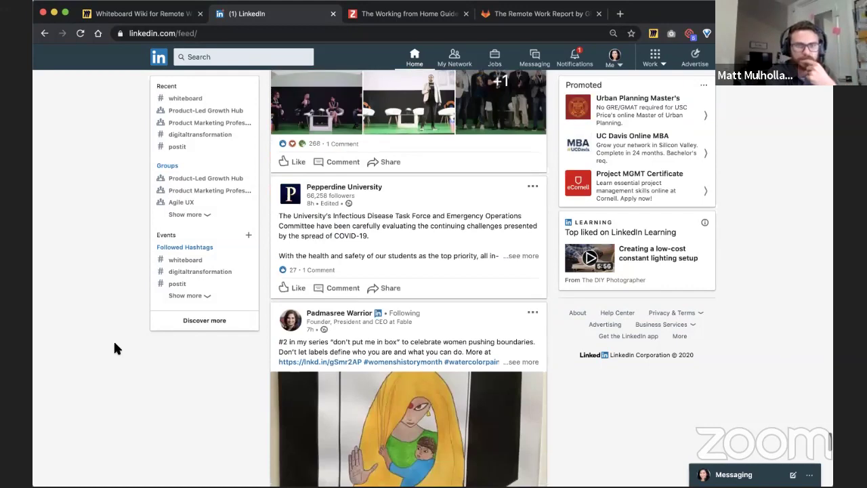
{"action": "scroll", "coordinate": [114, 348], "scroll_direction": "down", "scroll_amount": 7}
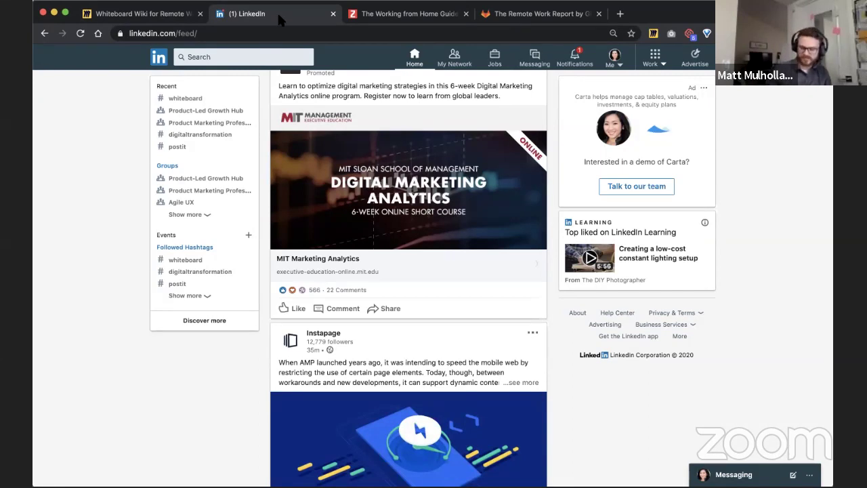
Skim Zoho's Working from Home Guide and close the GitLab Remote Work Report page.
{"action": "left_click", "coordinate": [391, 16]}
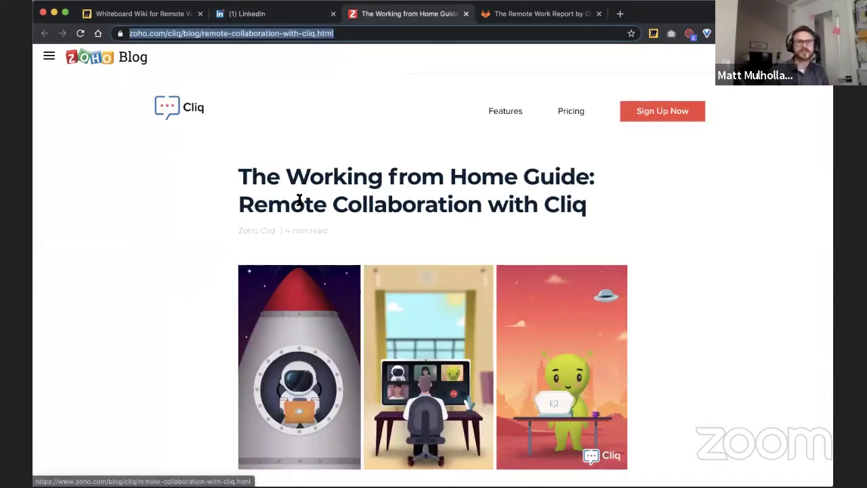
{"action": "scroll", "coordinate": [299, 200], "scroll_direction": "down", "scroll_amount": 10}
{"action": "scroll", "coordinate": [299, 200], "scroll_direction": "down", "scroll_amount": 2}
{"action": "scroll", "coordinate": [299, 199], "scroll_direction": "down", "scroll_amount": 10}
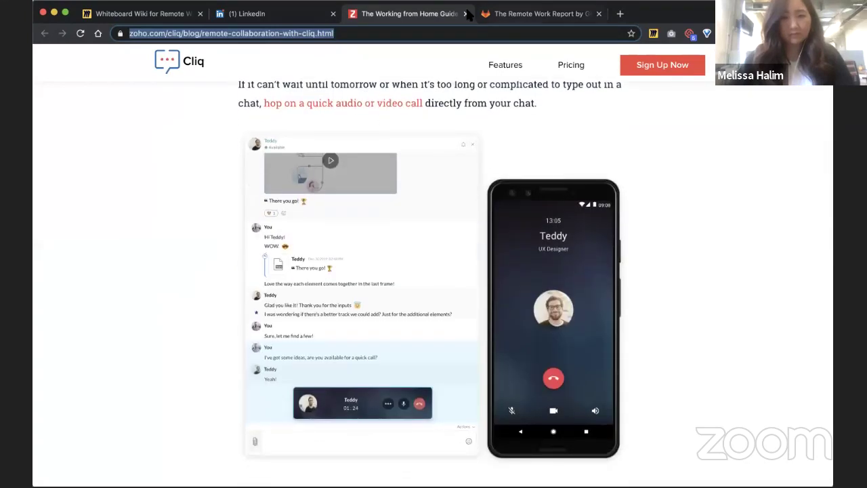
{"action": "left_click", "coordinate": [581, 17]}
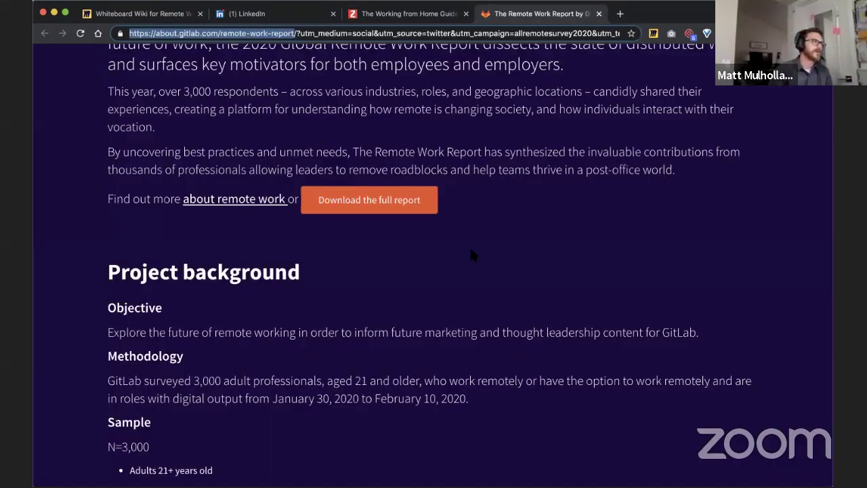
{"action": "scroll", "coordinate": [471, 251], "scroll_direction": "up", "scroll_amount": 5}
{"action": "left_click", "coordinate": [598, 13]}
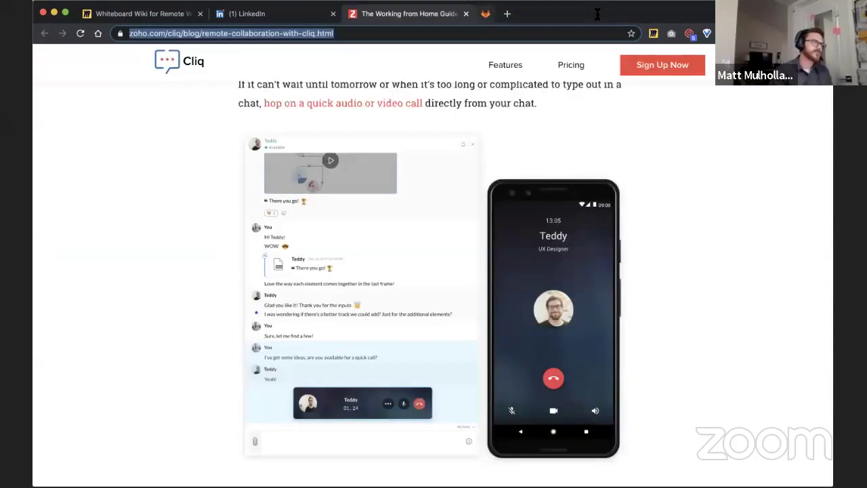
Look over the articles and notes in the Miro board's Management of Remote Teams frame and close the Zoho and LinkedIn pages.
{"action": "left_click", "coordinate": [143, 13]}
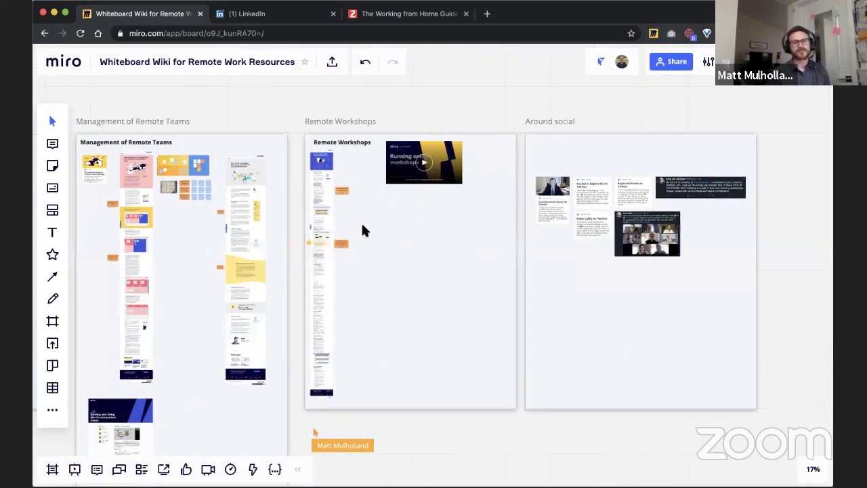
{"action": "scroll", "coordinate": [361, 222], "scroll_direction": "up", "scroll_amount": 5}
{"action": "scroll", "coordinate": [260, 277], "scroll_direction": "up", "scroll_amount": 5}
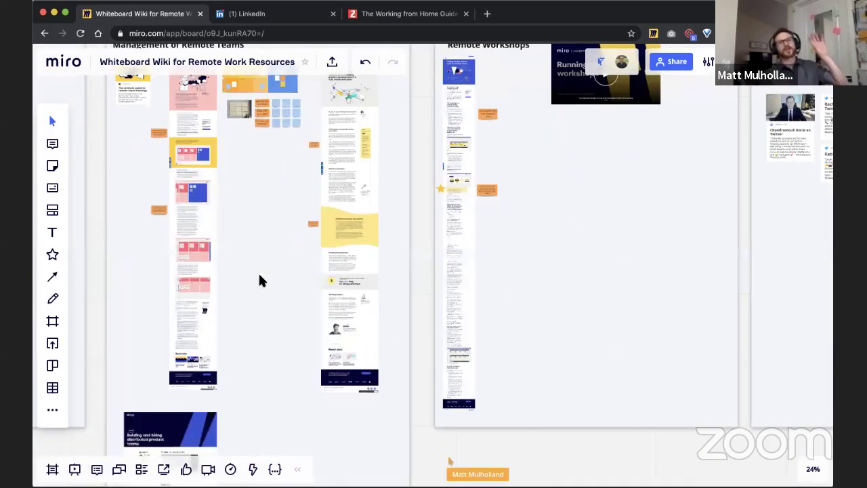
{"action": "scroll", "coordinate": [328, 275], "scroll_direction": "left", "scroll_amount": 10}
{"action": "scroll", "coordinate": [328, 274], "scroll_direction": "up", "scroll_amount": 6}
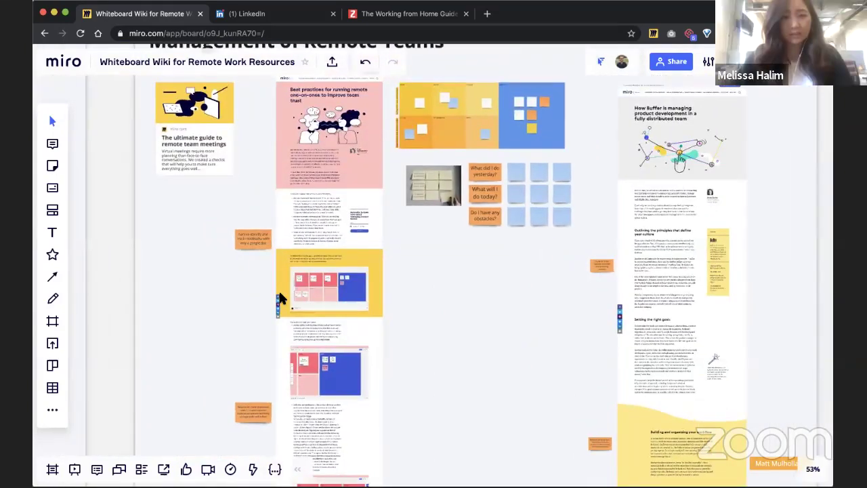
{"action": "scroll", "coordinate": [279, 294], "scroll_direction": "down", "scroll_amount": 2}
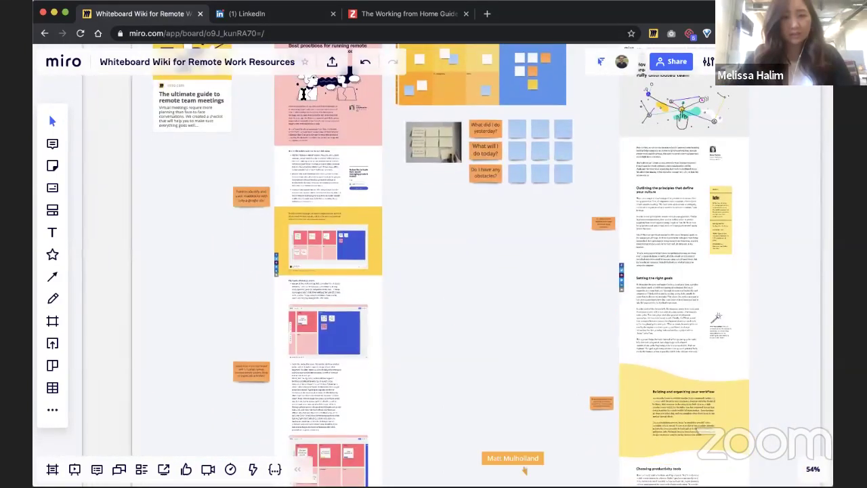
{"action": "left_click", "coordinate": [465, 14]}
{"action": "left_click", "coordinate": [332, 13]}
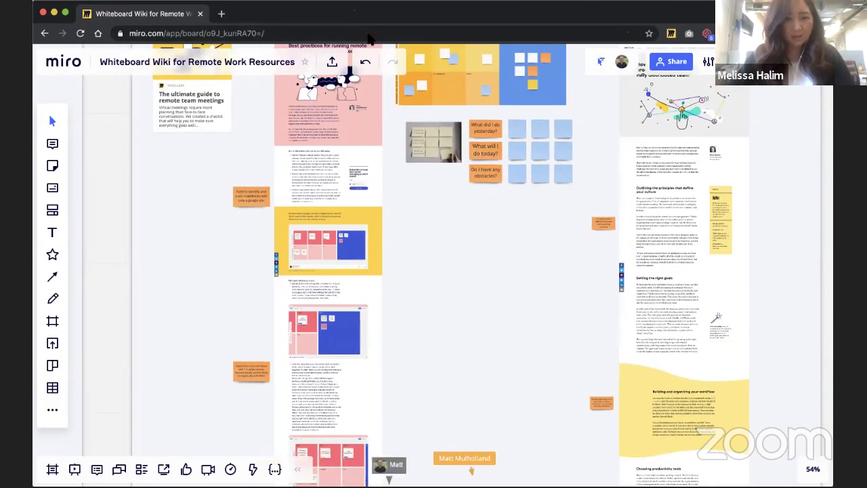
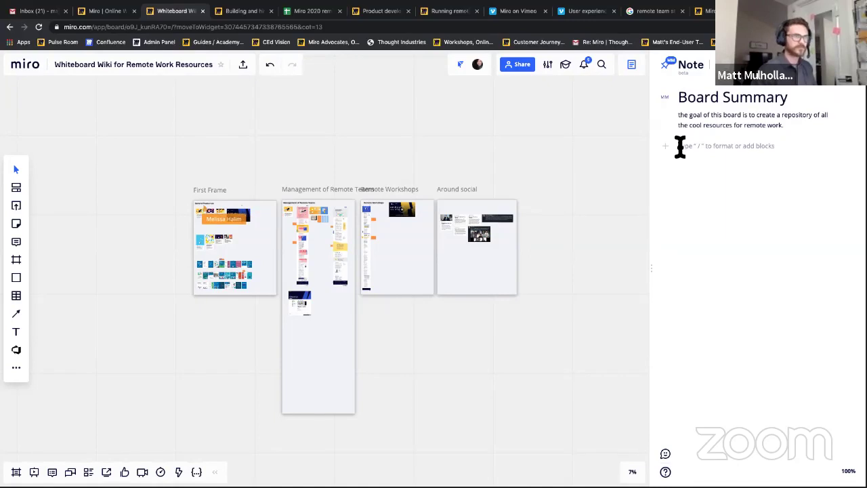
Add a bulleted list with the item "Section 1" below the goal statement in the Board Summary note.
{"action": "left_click", "coordinate": [667, 146]}
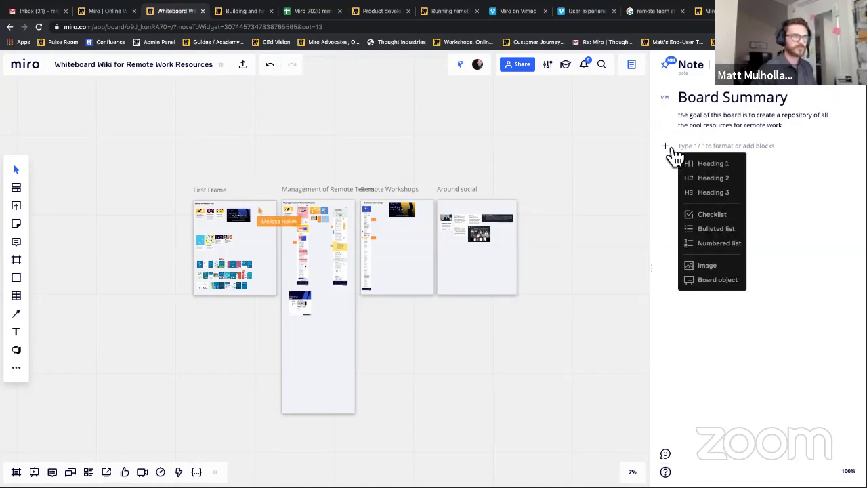
{"action": "left_click", "coordinate": [716, 229]}
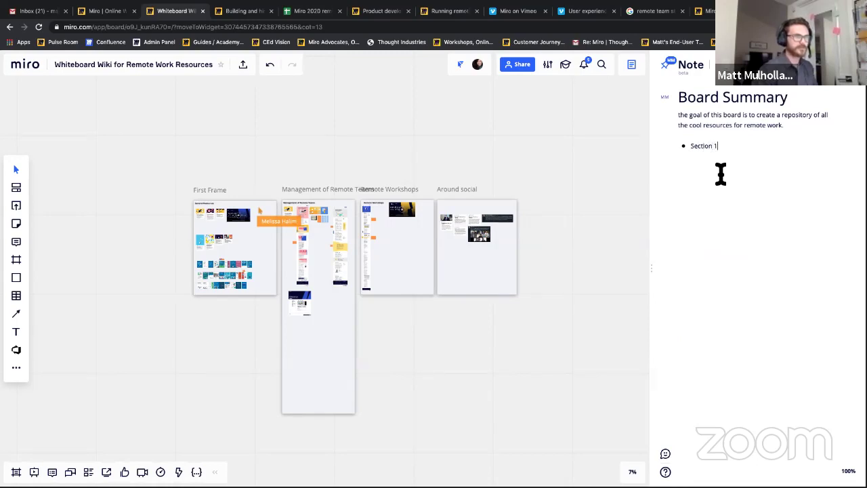
Unlock the First Frame on the board and copy its link.
{"action": "left_click", "coordinate": [228, 193]}
{"action": "left_click", "coordinate": [287, 170]}
{"action": "left_click", "coordinate": [244, 190]}
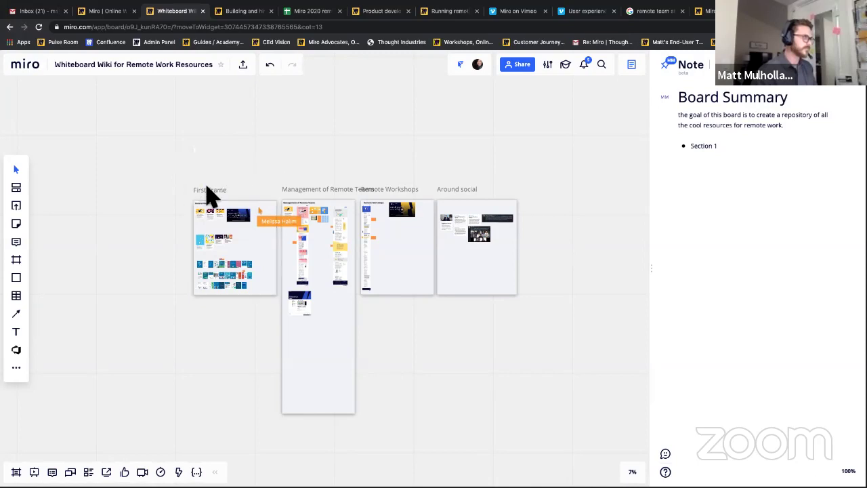
{"action": "left_click", "coordinate": [218, 197]}
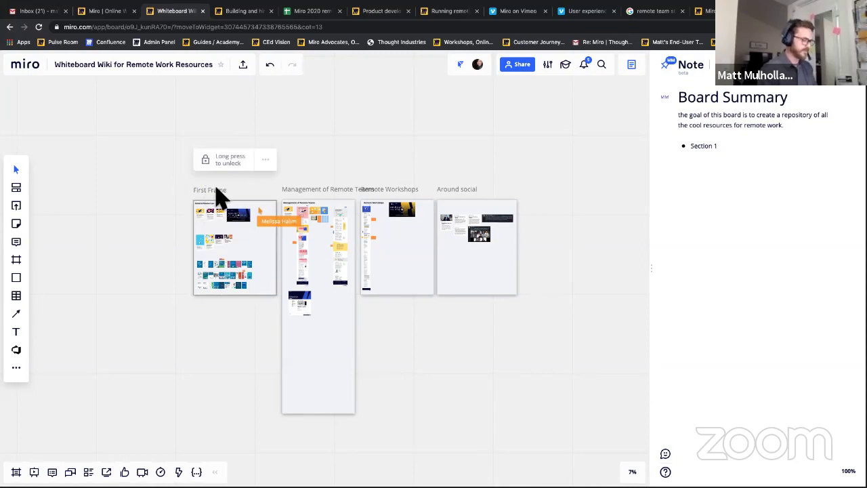
{"action": "left_click", "coordinate": [297, 159]}
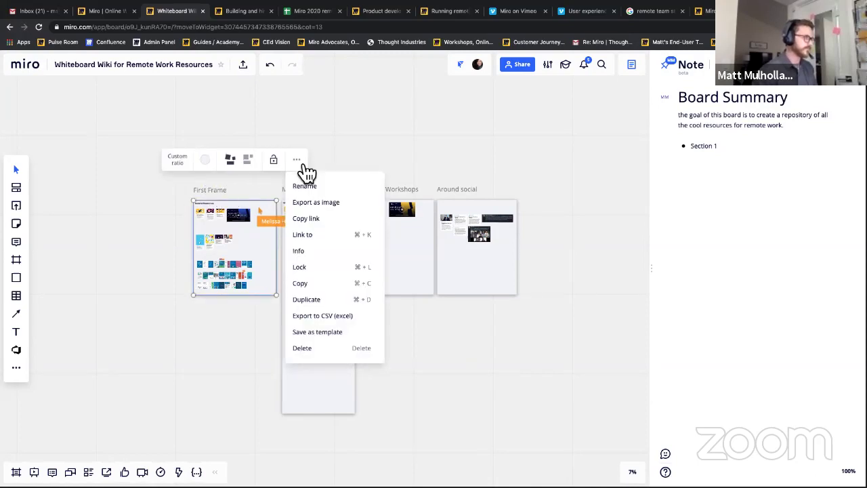
{"action": "left_click", "coordinate": [326, 220]}
Link the "Section 1" bullet in the Board Summary note to the copied First Frame address.
{"action": "left_click", "coordinate": [711, 154]}
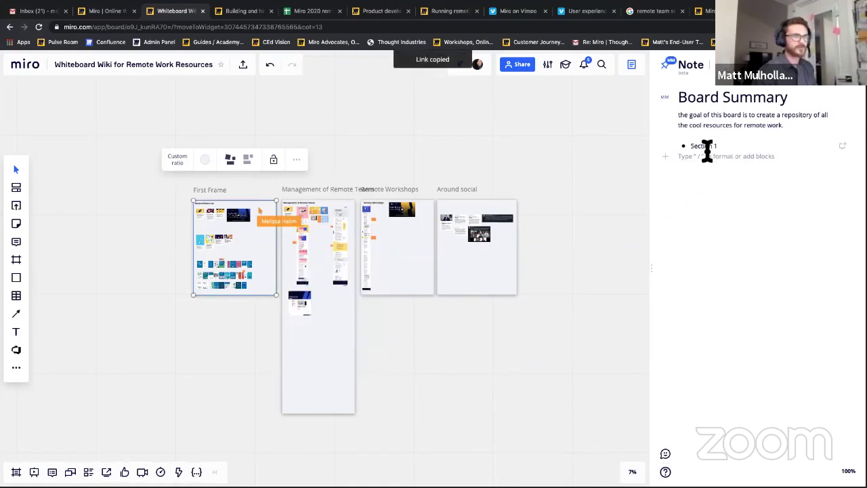
{"action": "double_click", "coordinate": [706, 146]}
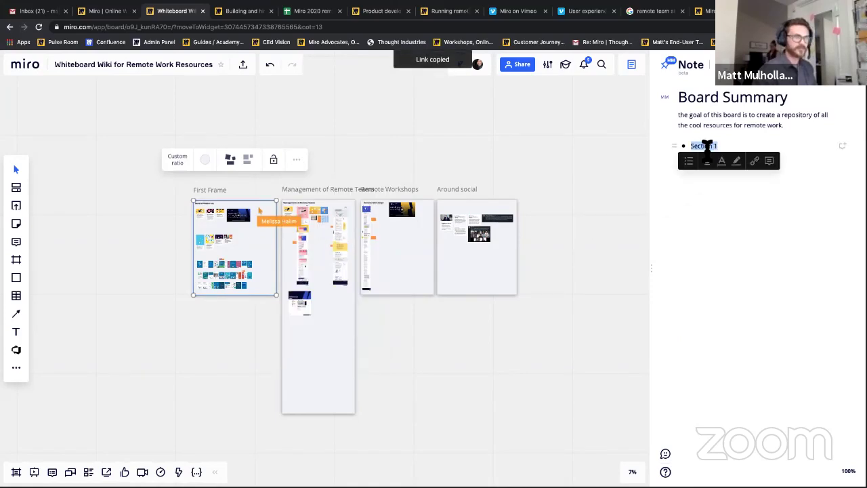
{"action": "key", "text": "ctrl+k"}
{"action": "key", "text": "ctrl+v"}
{"action": "key", "text": "Return"}
Test the Section 1 link by jumping to the First Frame, returning to the full board view between tries.
{"action": "left_click", "coordinate": [705, 155]}
{"action": "mouse_move", "coordinate": [704, 147]}
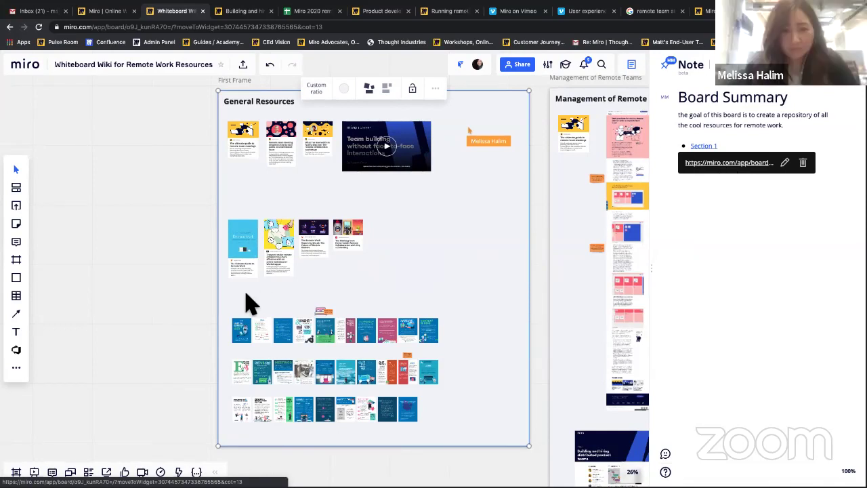
{"action": "key", "text": "shift+1"}
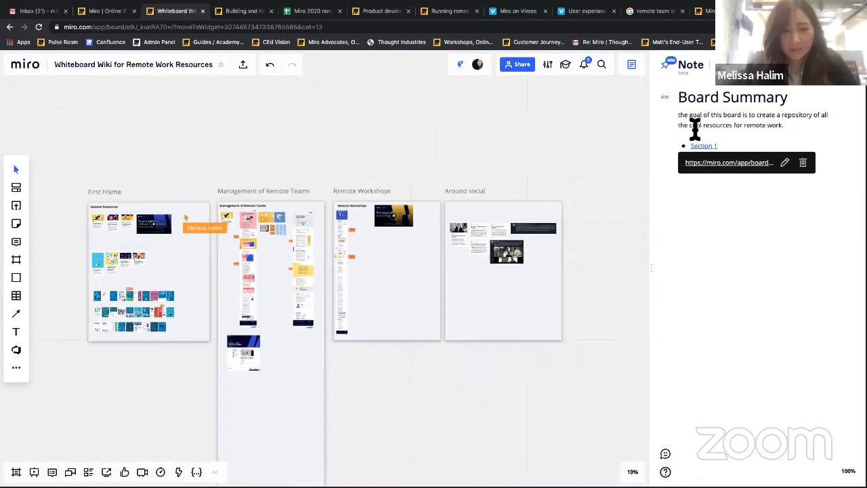
{"action": "left_click", "coordinate": [736, 167]}
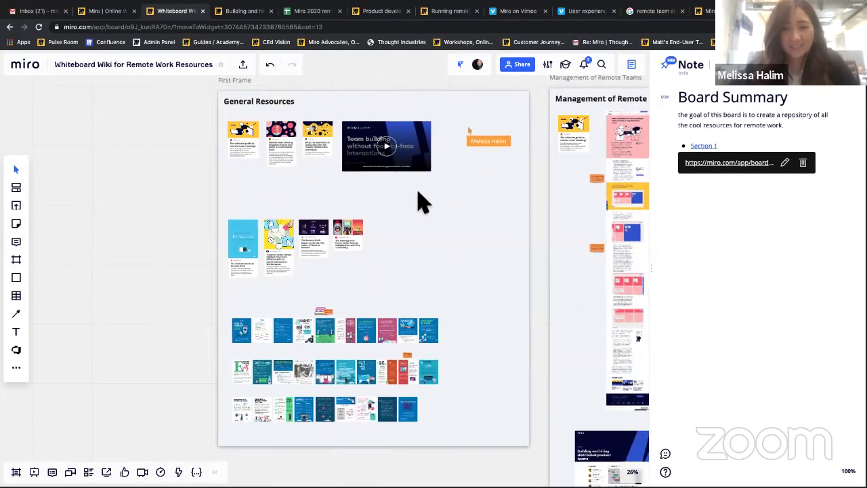
{"action": "key", "text": "shift+1"}
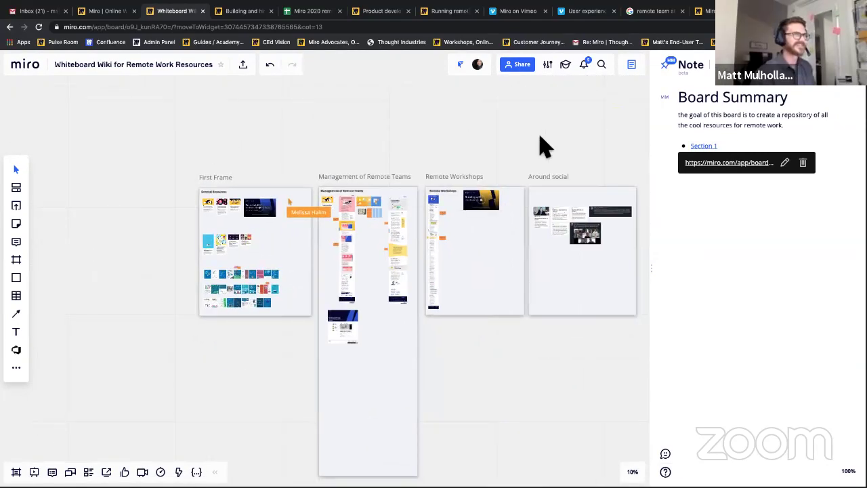
Embed the whole First Frame with its contents as a board object below Section 1 in the note, and jump to it from the embed.
{"action": "left_click", "coordinate": [725, 153]}
{"action": "key", "text": "Return"}
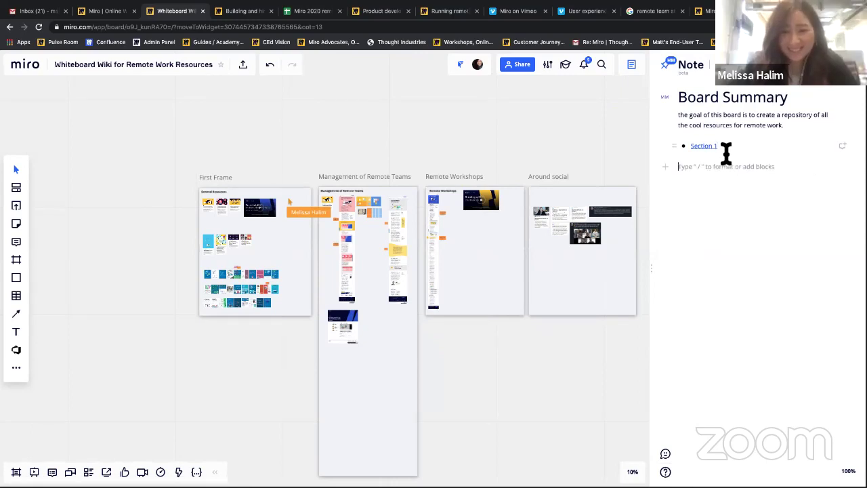
{"action": "left_click", "coordinate": [682, 155]}
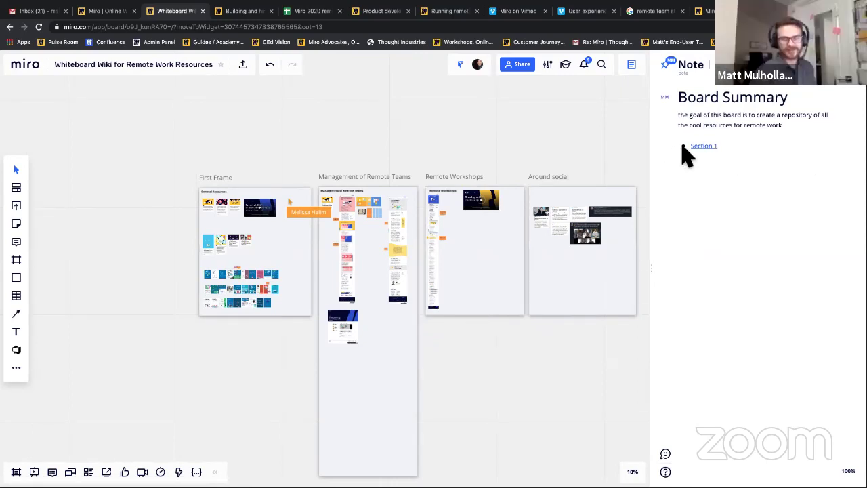
{"action": "left_click", "coordinate": [184, 160]}
{"action": "left_click_drag", "start_coordinate": [271, 264], "coordinate": [319, 324]}
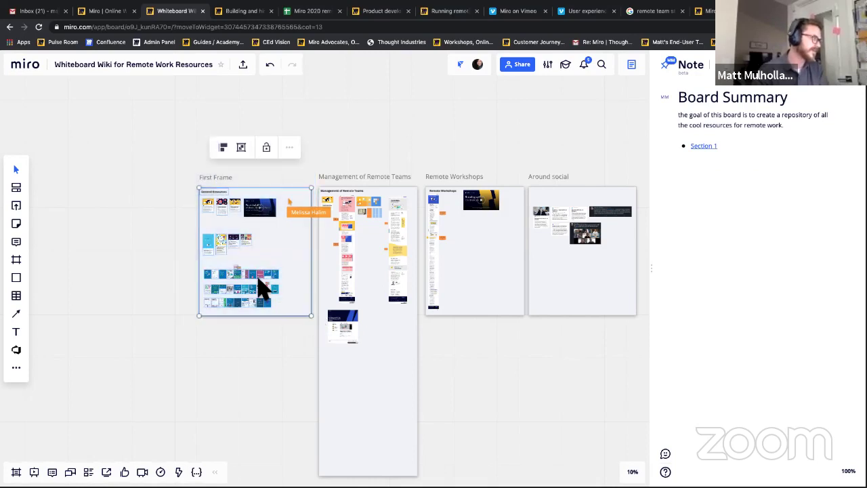
{"action": "left_click_drag", "start_coordinate": [248, 251], "coordinate": [721, 175]}
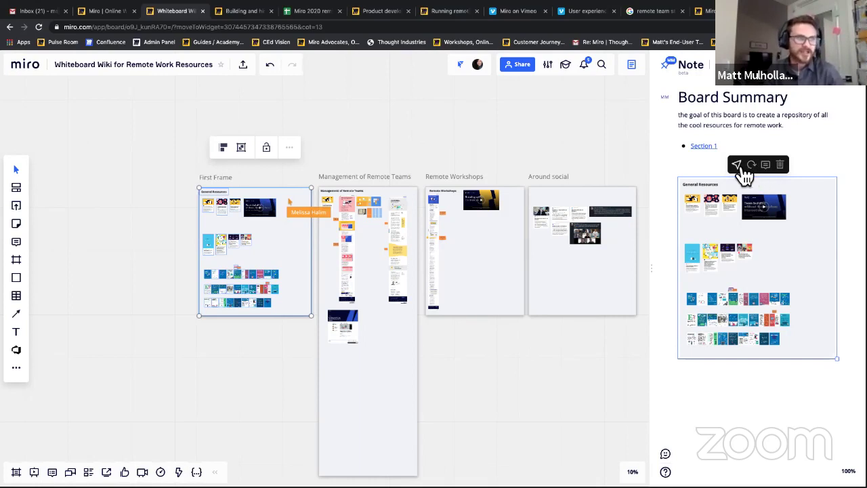
{"action": "left_click", "coordinate": [741, 167]}
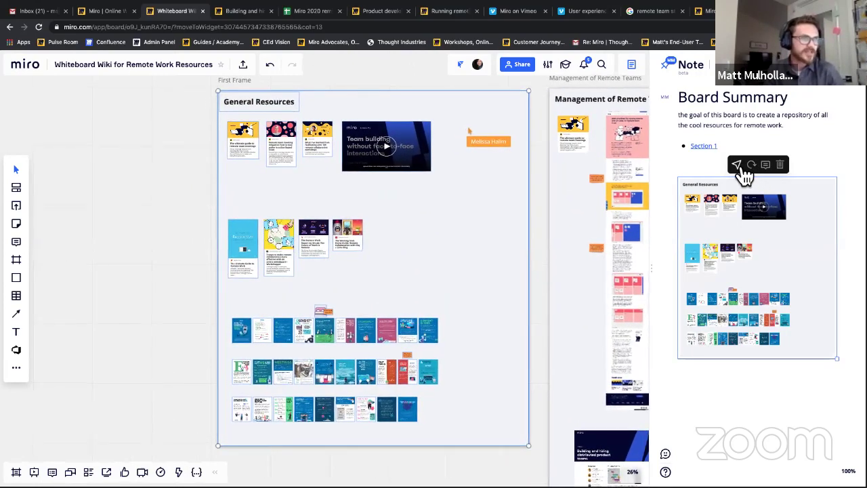
{"action": "scroll", "coordinate": [191, 270], "scroll_direction": "down", "scroll_amount": 5}
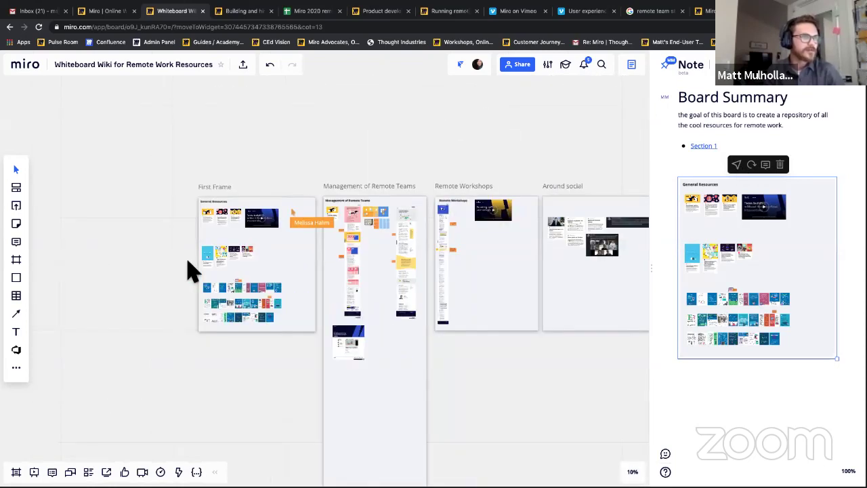
Delete the linked "Section 1" bullet above the embedded frame in the note.
{"action": "left_click", "coordinate": [695, 165]}
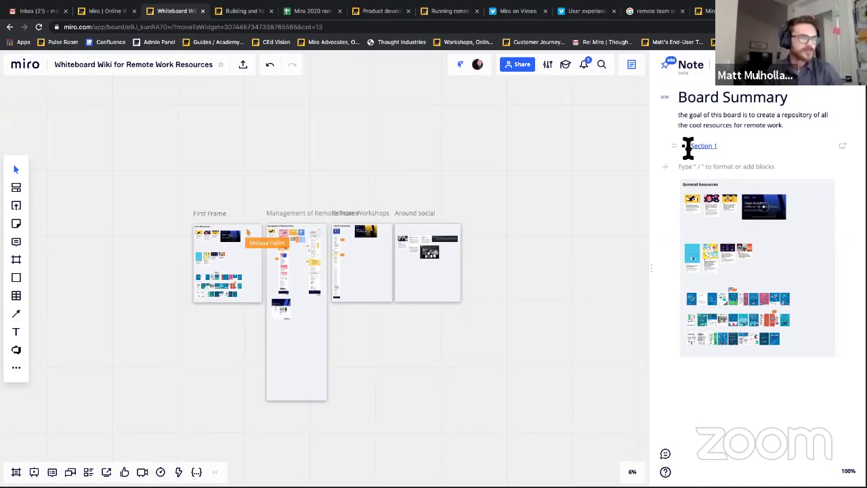
{"action": "mouse_move", "coordinate": [690, 145]}
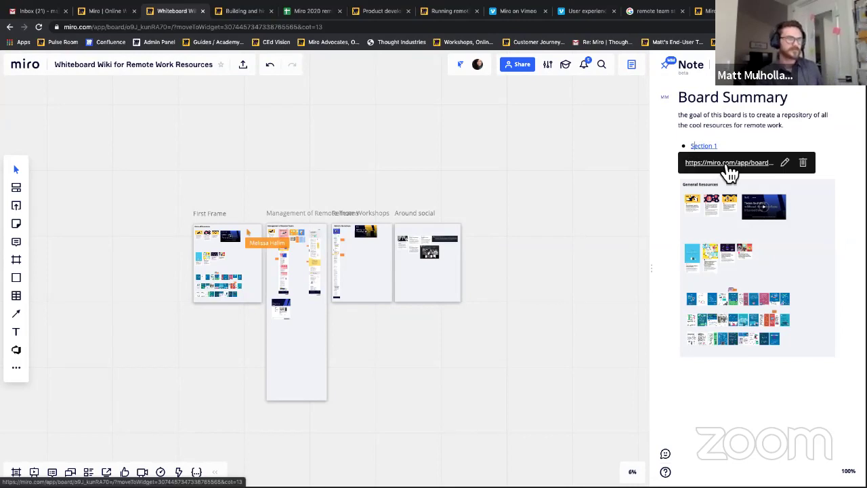
{"action": "scroll", "coordinate": [729, 173], "scroll_direction": "down", "scroll_amount": 1}
{"action": "scroll", "coordinate": [730, 172], "scroll_direction": "up", "scroll_amount": 1}
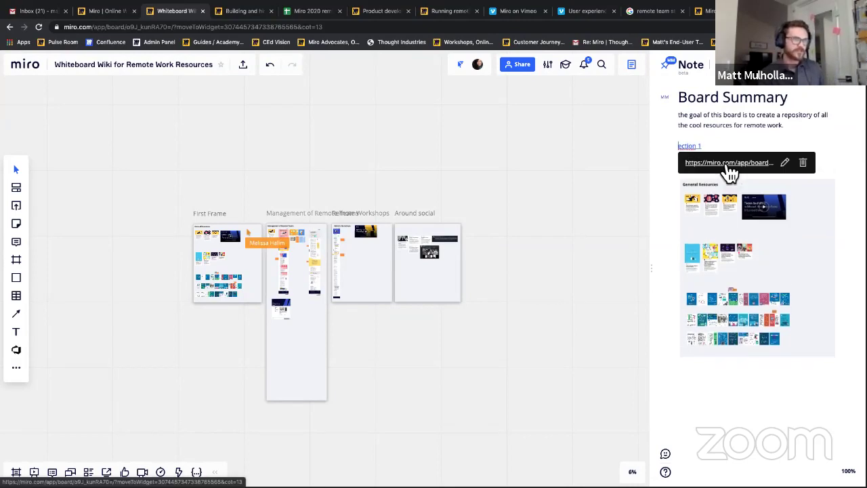
{"action": "key", "text": "shift+Home"}
{"action": "key", "text": "BackSpace"}
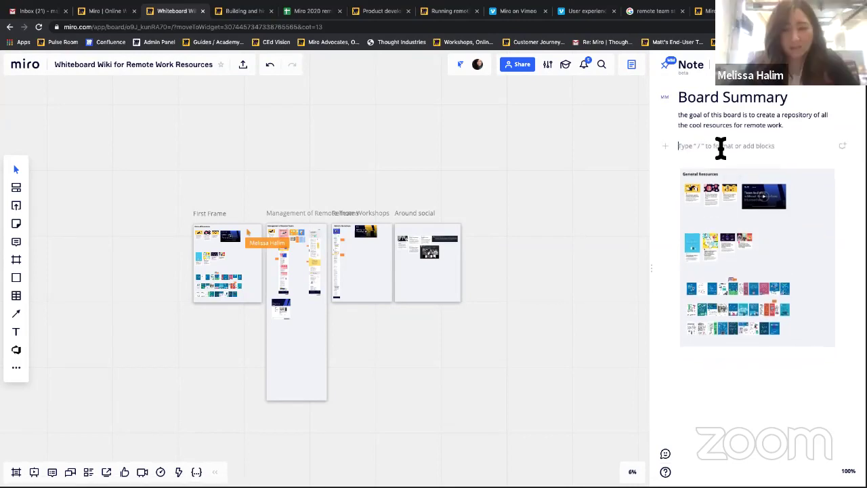
Add a Heading 1 reading "Frame 1" between the goal statement and the embedded frame.
{"action": "type", "text": "/hea"}
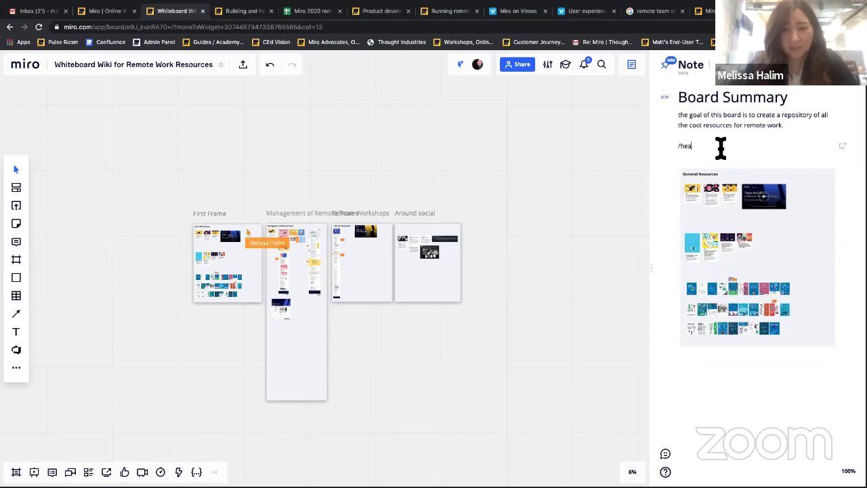
{"action": "key", "text": "BackSpace"}
{"action": "type", "text": "he"}
{"action": "key", "text": "BackSpace"}
{"action": "key", "text": "BackSpace"}
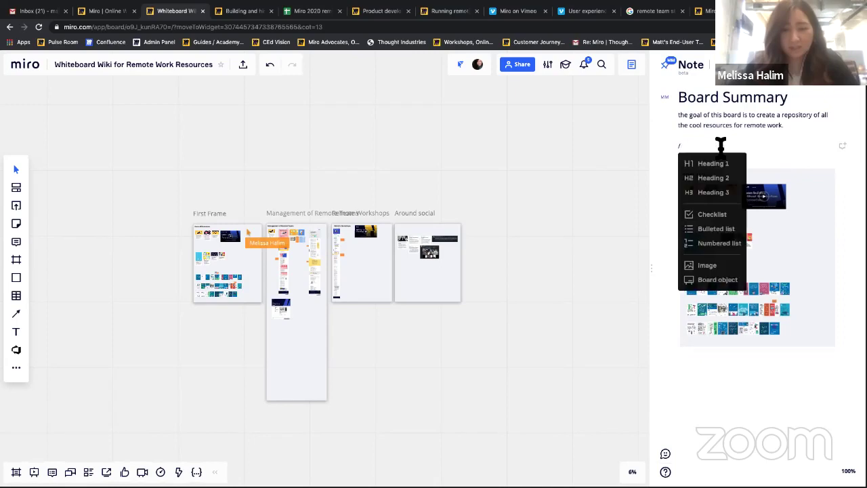
{"action": "key", "text": "Return"}
{"action": "type", "text": "Frame 1"}
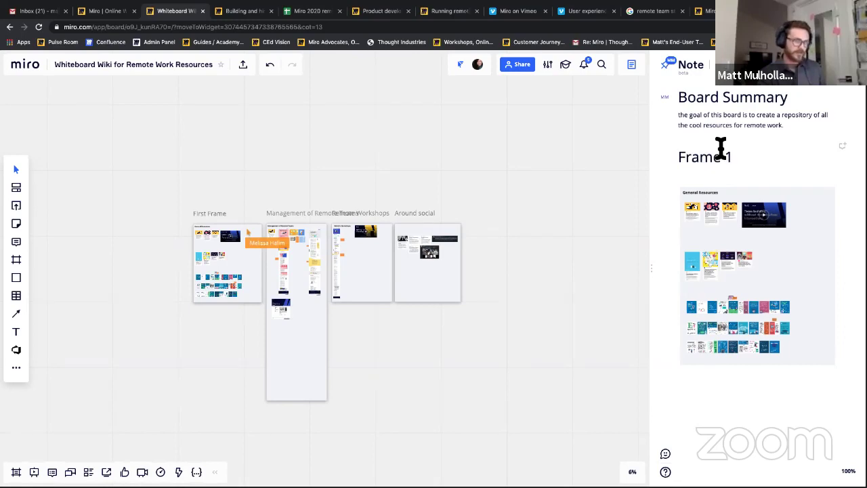
Copy the First Frame's link and apply it to the "Frame 1" heading in the note.
{"action": "triple_click", "coordinate": [720, 148]}
{"action": "left_click", "coordinate": [754, 177]}
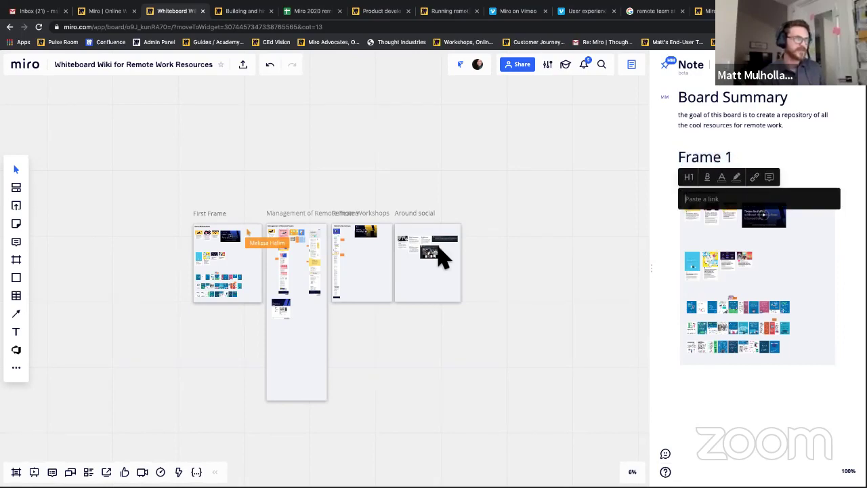
{"action": "left_click", "coordinate": [226, 229]}
{"action": "left_click", "coordinate": [289, 183]}
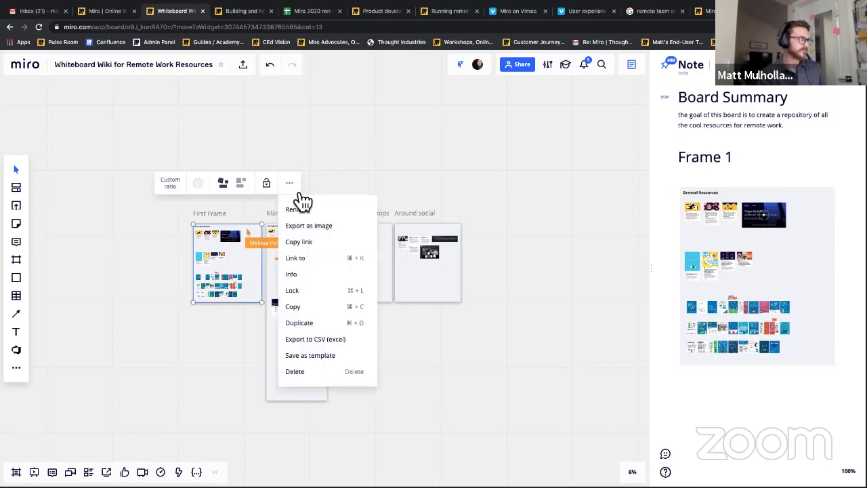
{"action": "left_click", "coordinate": [315, 243]}
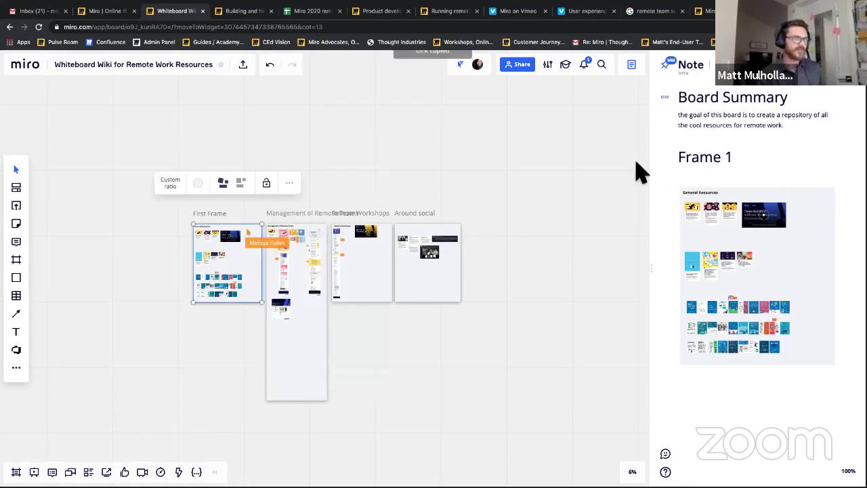
{"action": "triple_click", "coordinate": [743, 158]}
{"action": "key", "text": "ctrl+k"}
{"action": "key", "text": "ctrl+v"}
{"action": "key", "text": "Return"}
Add the description "But then explain what it is and stuff." beneath the Frame 1 heading.
{"action": "left_click", "coordinate": [714, 174]}
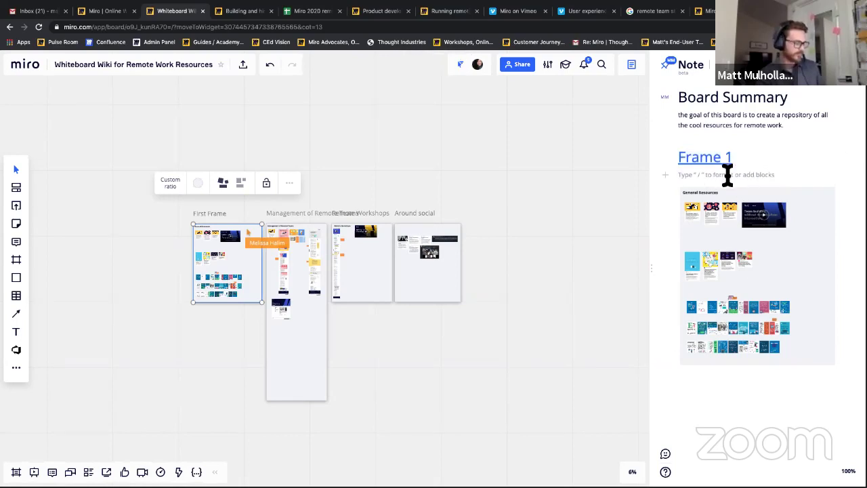
{"action": "type", "text": "But then"}
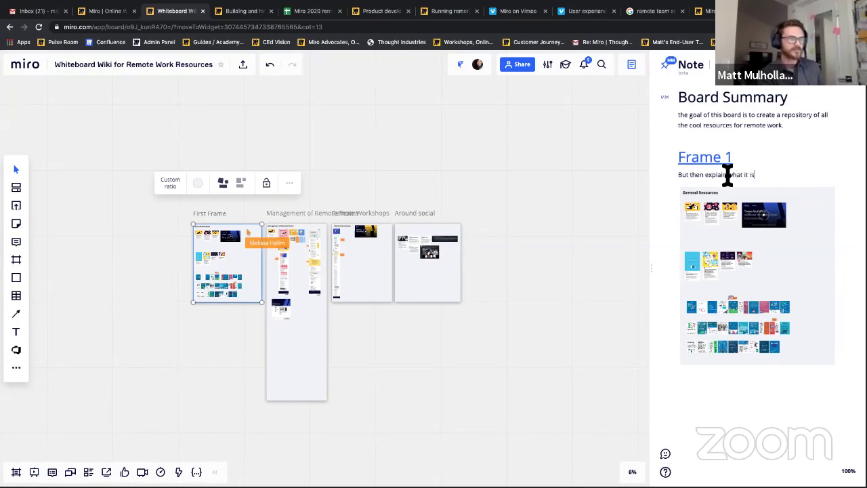
{"action": "type", "text": "explain what it is and stuff."}
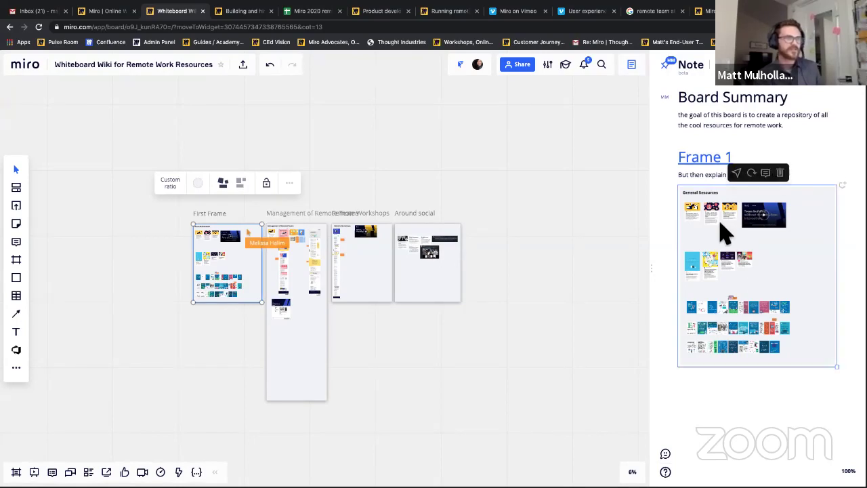
{"action": "left_click", "coordinate": [712, 158]}
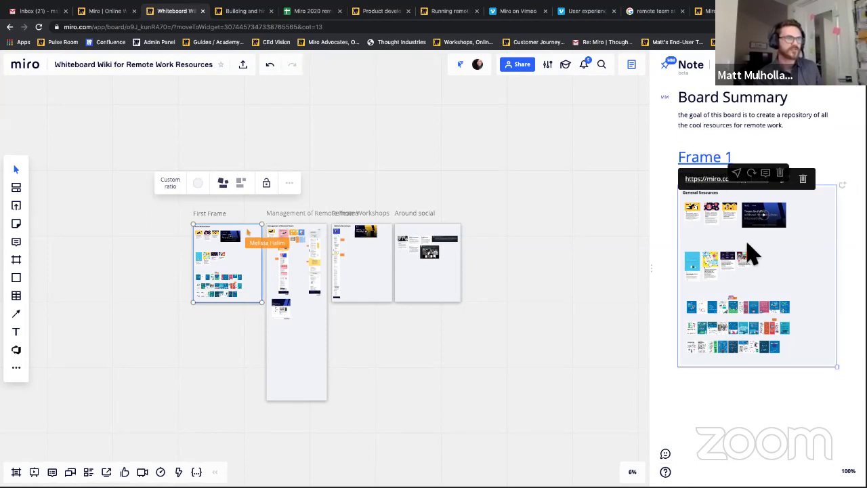
{"action": "left_click", "coordinate": [684, 244]}
{"action": "scroll", "coordinate": [396, 268], "scroll_direction": "left", "scroll_amount": 5}
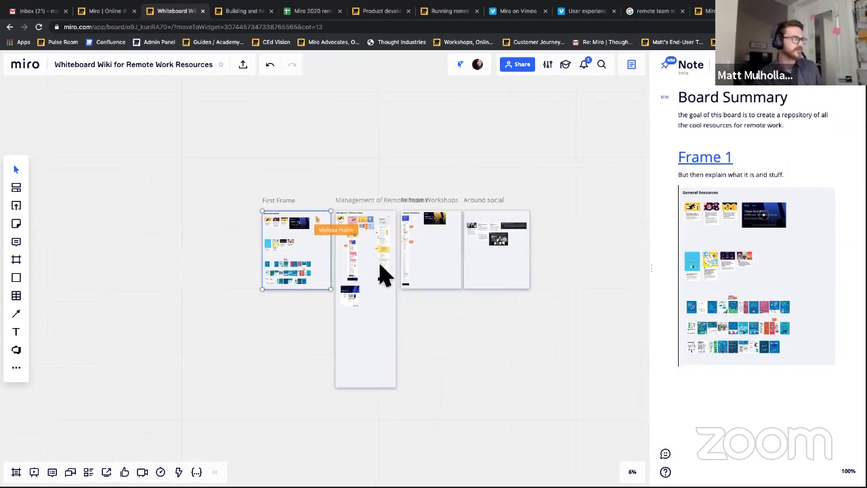
{"action": "scroll", "coordinate": [323, 248], "scroll_direction": "up", "scroll_amount": 5}
{"action": "left_click", "coordinate": [184, 264]}
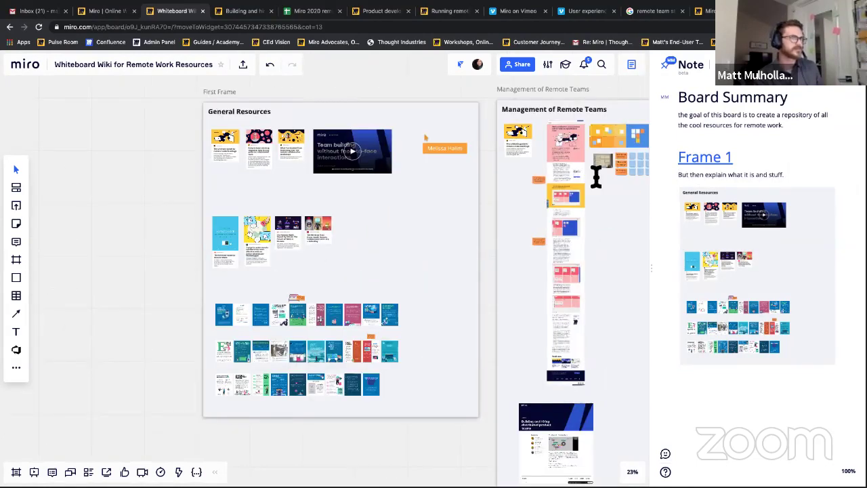
{"action": "scroll", "coordinate": [492, 248], "scroll_direction": "down", "scroll_amount": 5}
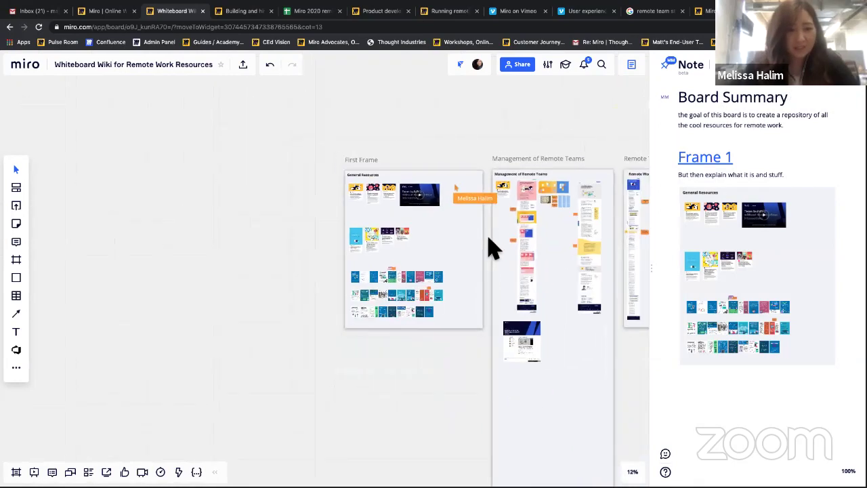
{"action": "scroll", "coordinate": [477, 379], "scroll_direction": "right", "scroll_amount": 3}
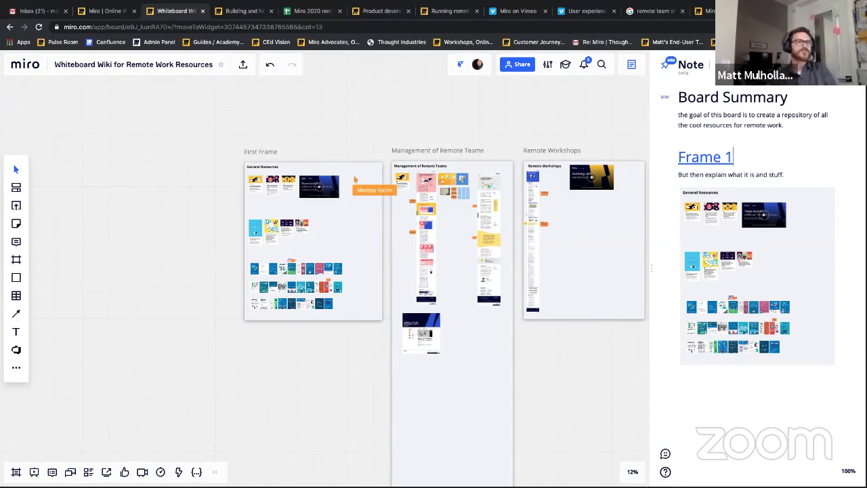
Remove the blank line between the goal statement and the Frame 1 heading.
{"action": "left_click", "coordinate": [698, 137]}
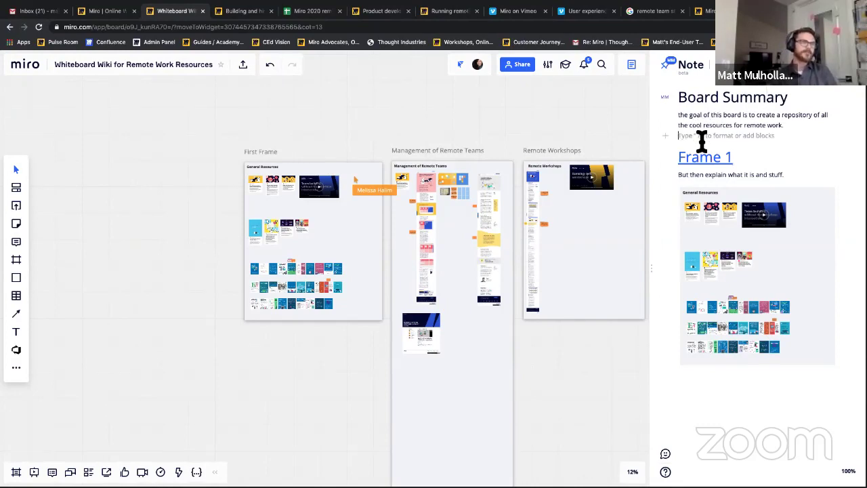
{"action": "key", "text": "BackSpace"}
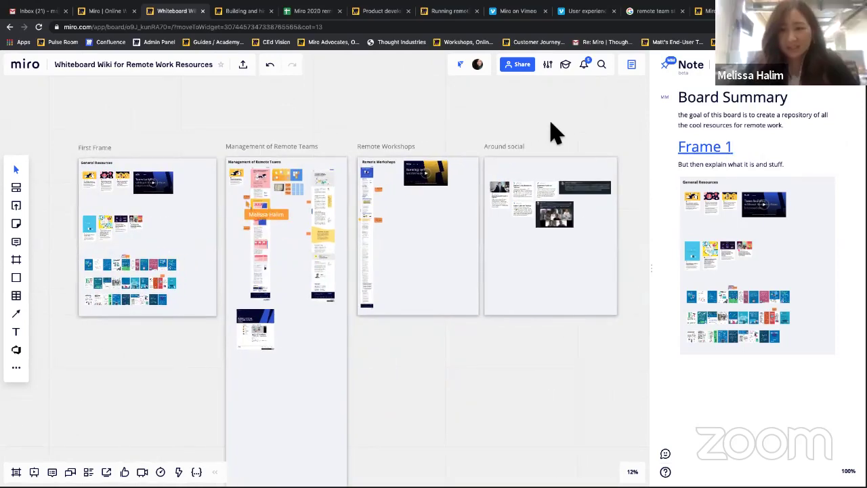
Close the Board Summary note.
{"action": "scroll", "coordinate": [552, 132], "scroll_direction": "down", "scroll_amount": 1}
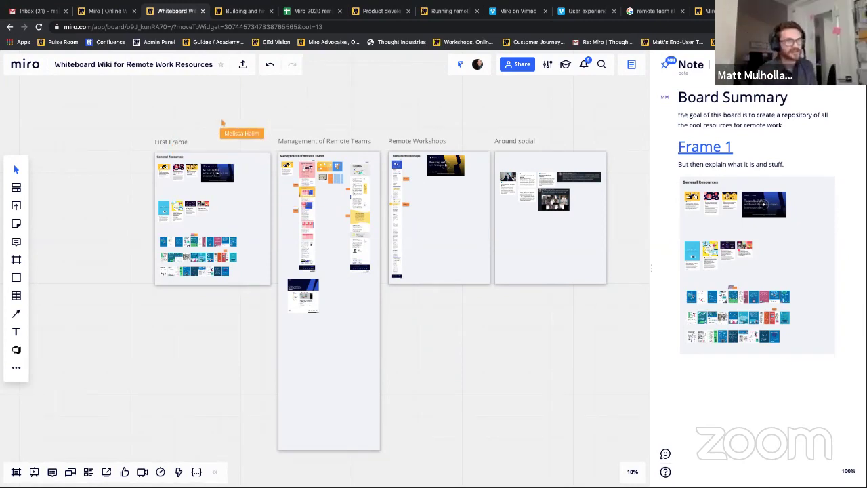
{"action": "left_click", "coordinate": [632, 65]}
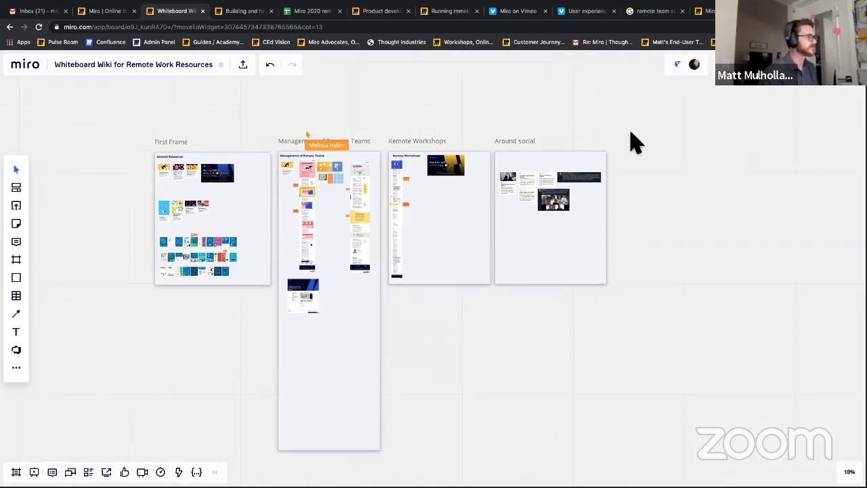
{"action": "scroll", "coordinate": [634, 142], "scroll_direction": "left", "scroll_amount": 2}
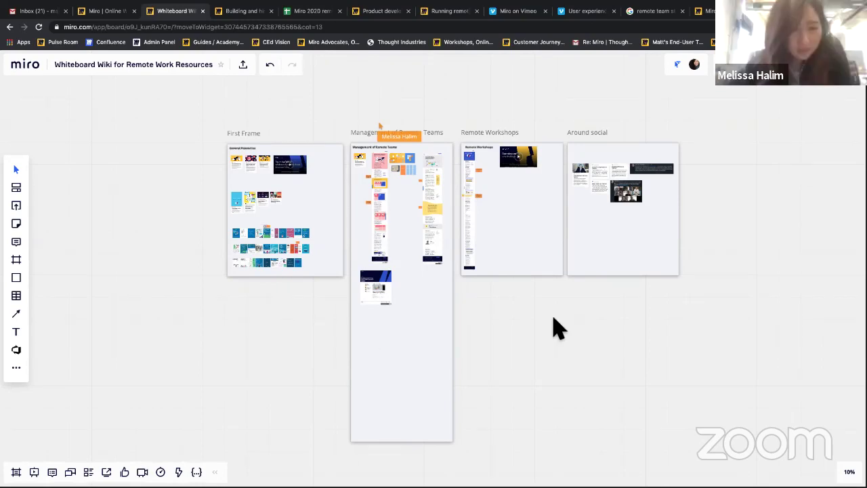
{"action": "scroll", "coordinate": [386, 271], "scroll_direction": "up", "scroll_amount": 1}
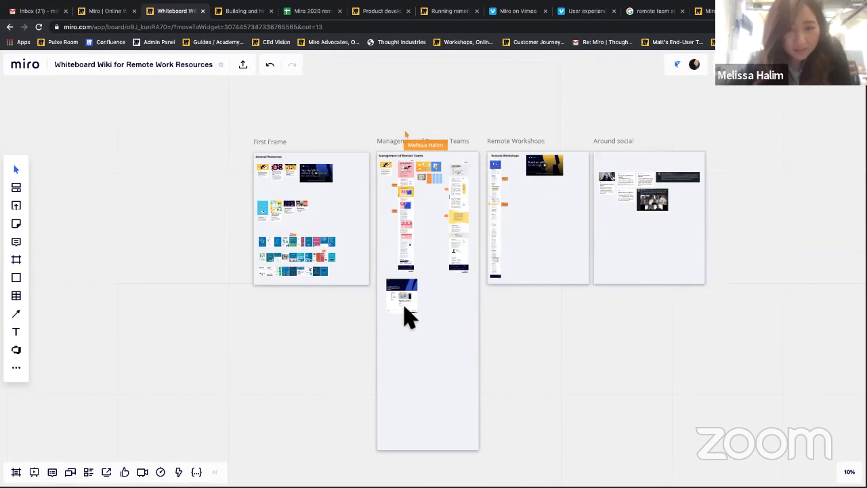
{"action": "scroll", "coordinate": [407, 312], "scroll_direction": "up", "scroll_amount": 5}
{"action": "scroll", "coordinate": [405, 313], "scroll_direction": "down", "scroll_amount": 5}
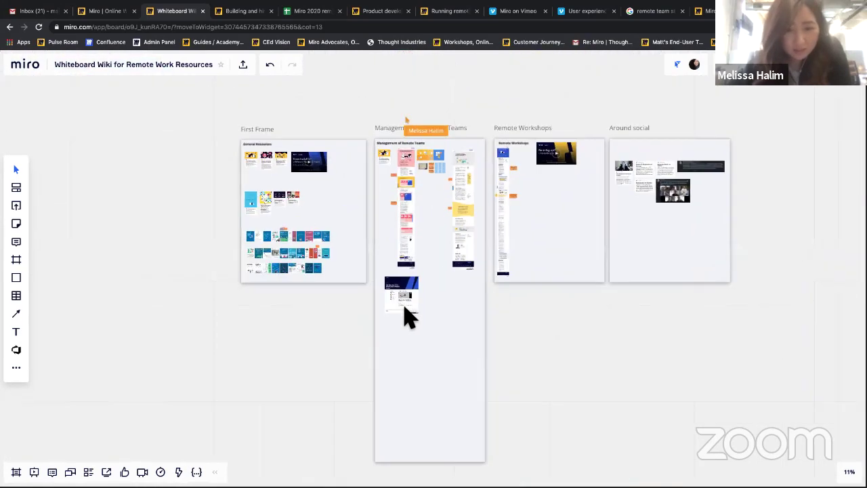
{"action": "scroll", "coordinate": [447, 317], "scroll_direction": "right", "scroll_amount": 3}
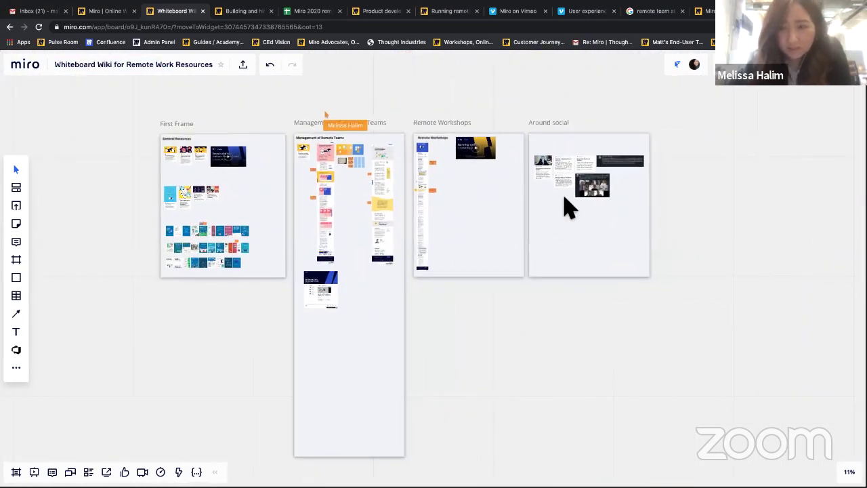
{"action": "scroll", "coordinate": [411, 251], "scroll_direction": "left", "scroll_amount": 2}
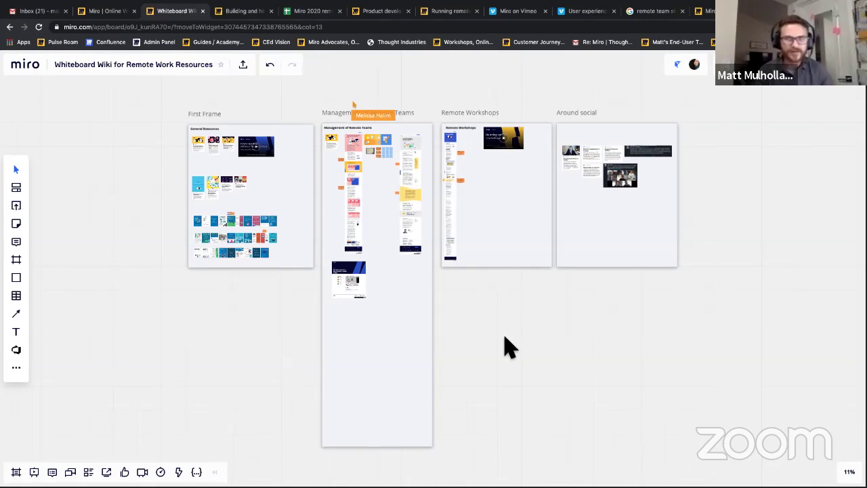
{"action": "scroll", "coordinate": [509, 347], "scroll_direction": "left", "scroll_amount": 1}
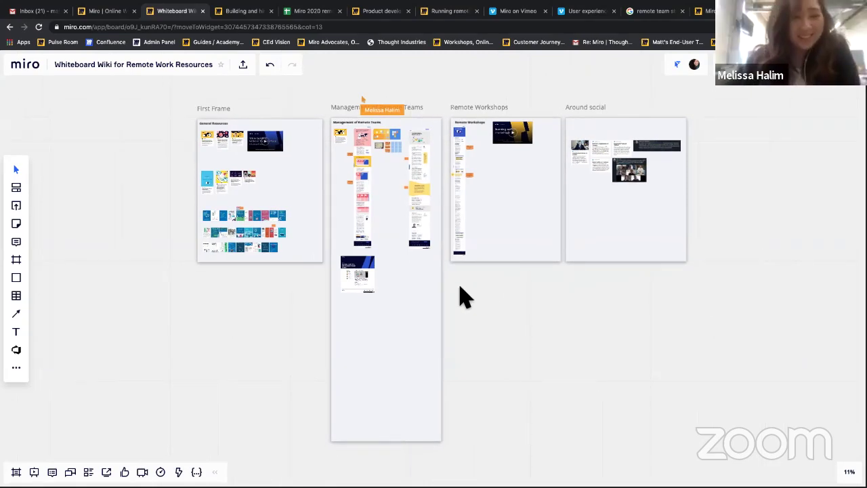
{"action": "left_click_drag", "start_coordinate": [459, 285], "coordinate": [532, 381]}
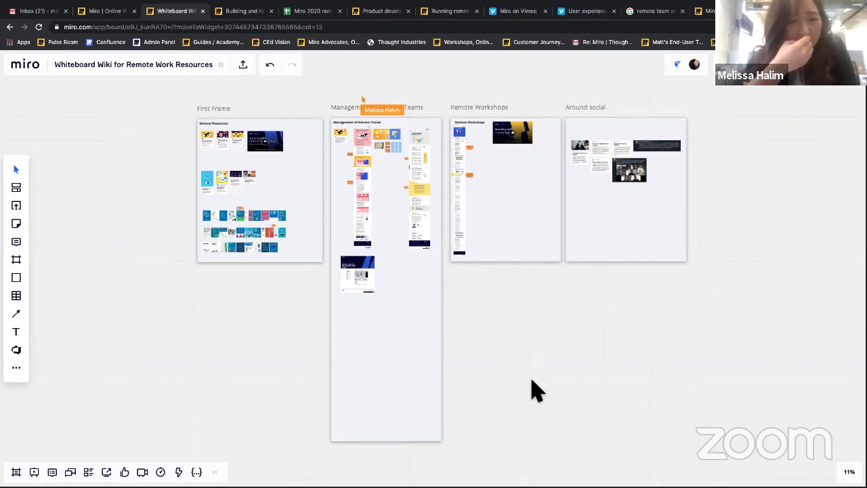
Switch to the remote work resources spreadsheet in Google Sheets and copy Remote Rituals rows 26 to 36, from Title through URL.
{"action": "left_click", "coordinate": [308, 12]}
{"action": "scroll", "coordinate": [399, 200], "scroll_direction": "up", "scroll_amount": 10}
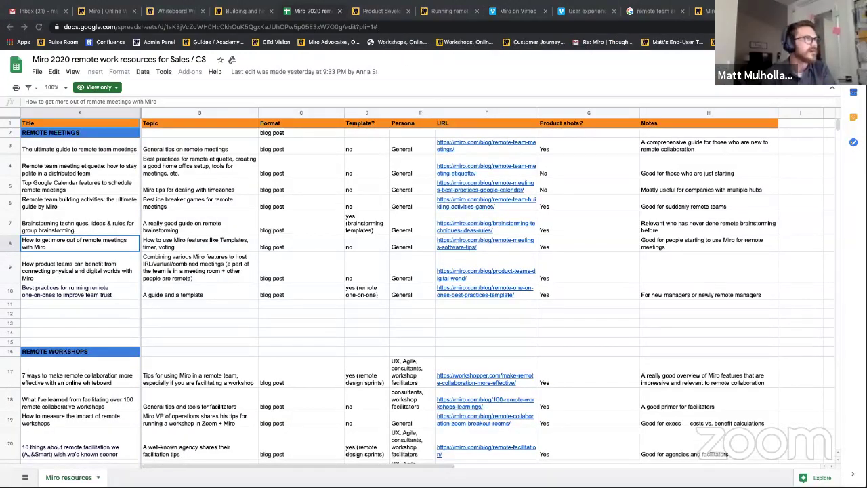
{"action": "scroll", "coordinate": [126, 310], "scroll_direction": "down", "scroll_amount": 10}
{"action": "scroll", "coordinate": [126, 310], "scroll_direction": "down", "scroll_amount": 4}
{"action": "scroll", "coordinate": [126, 310], "scroll_direction": "up", "scroll_amount": 4}
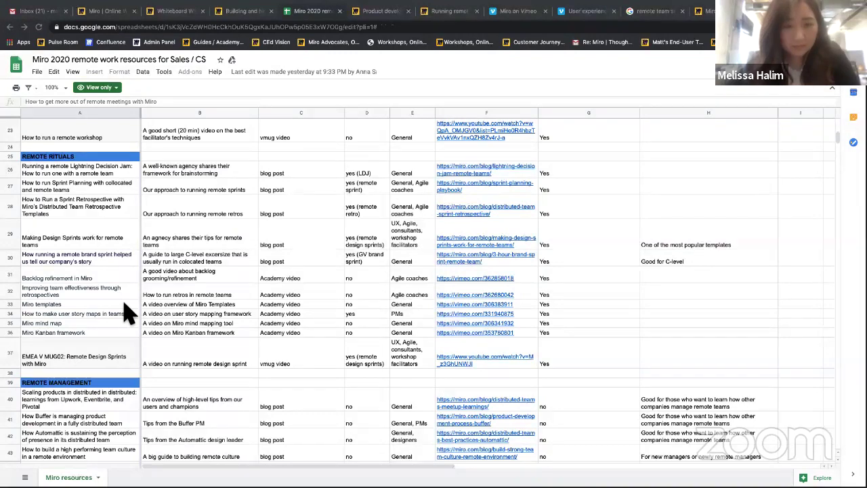
{"action": "left_click_drag", "start_coordinate": [110, 172], "coordinate": [112, 332]}
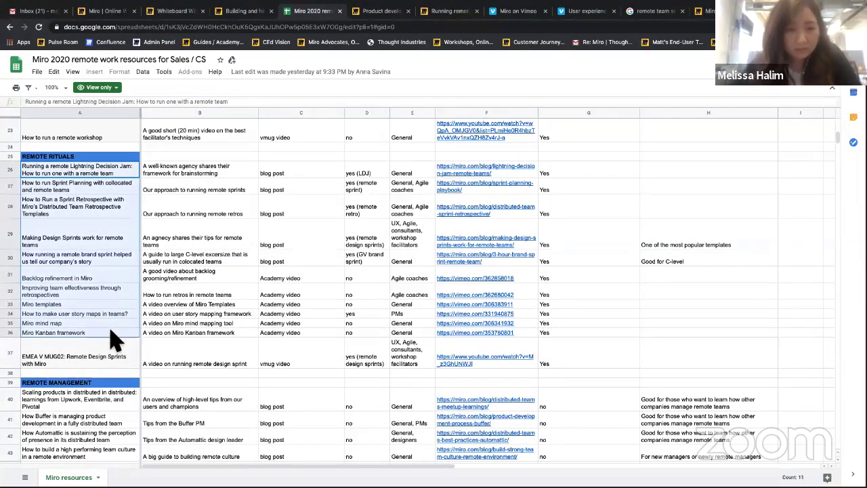
{"action": "left_click_drag", "start_coordinate": [498, 172], "coordinate": [493, 342]}
{"action": "key", "text": "ctrl+c"}
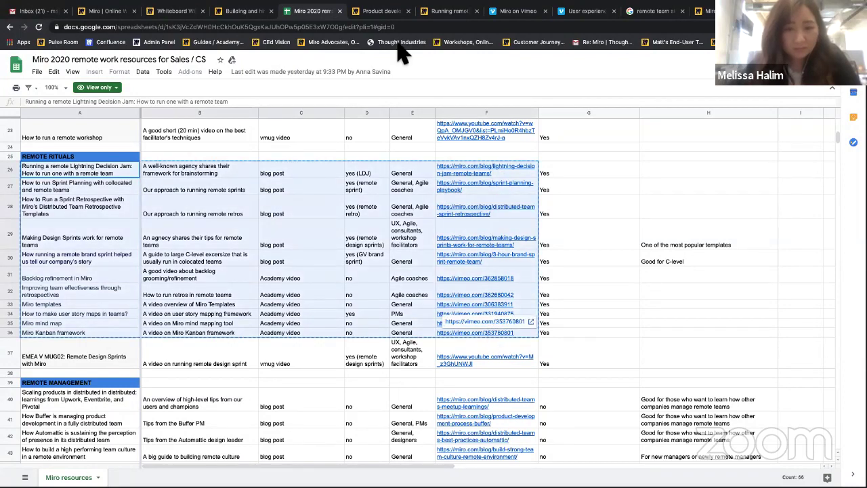
Return to the Miro board and paste the copied spreadsheet rows as a grid of sticky notes below the frames.
{"action": "left_click", "coordinate": [177, 11]}
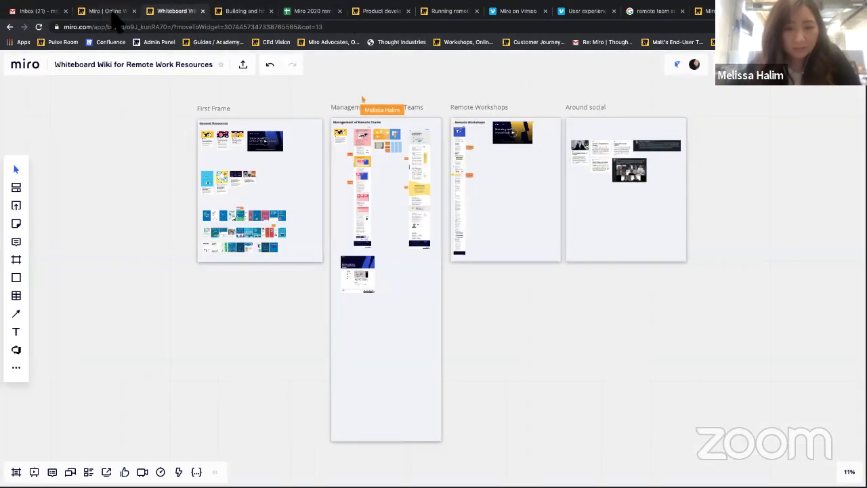
{"action": "scroll", "coordinate": [288, 274], "scroll_direction": "left", "scroll_amount": 5}
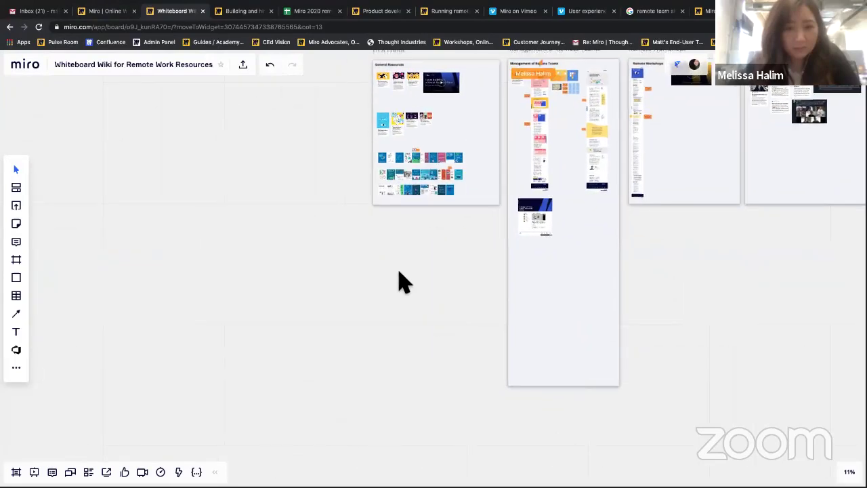
{"action": "scroll", "coordinate": [400, 282], "scroll_direction": "up", "scroll_amount": 5}
{"action": "scroll", "coordinate": [294, 232], "scroll_direction": "right", "scroll_amount": 3}
{"action": "scroll", "coordinate": [295, 232], "scroll_direction": "down", "scroll_amount": 2}
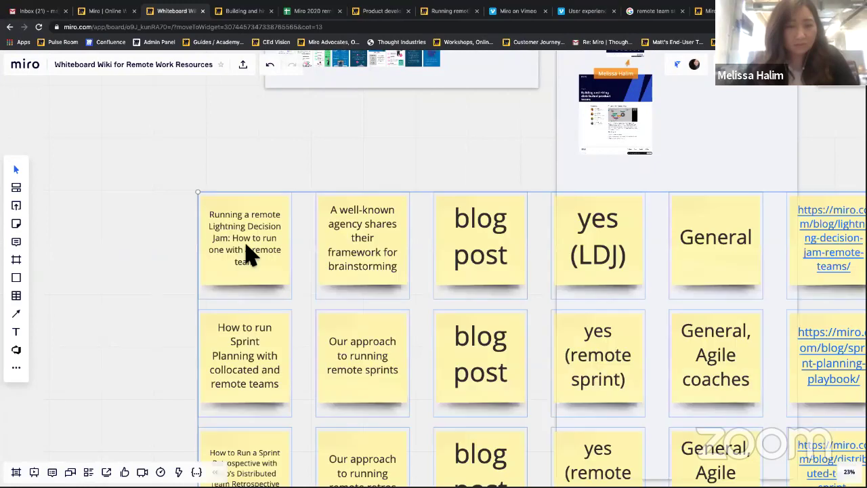
{"action": "scroll", "coordinate": [337, 291], "scroll_direction": "down", "scroll_amount": 10}
{"action": "scroll", "coordinate": [334, 291], "scroll_direction": "up", "scroll_amount": 3}
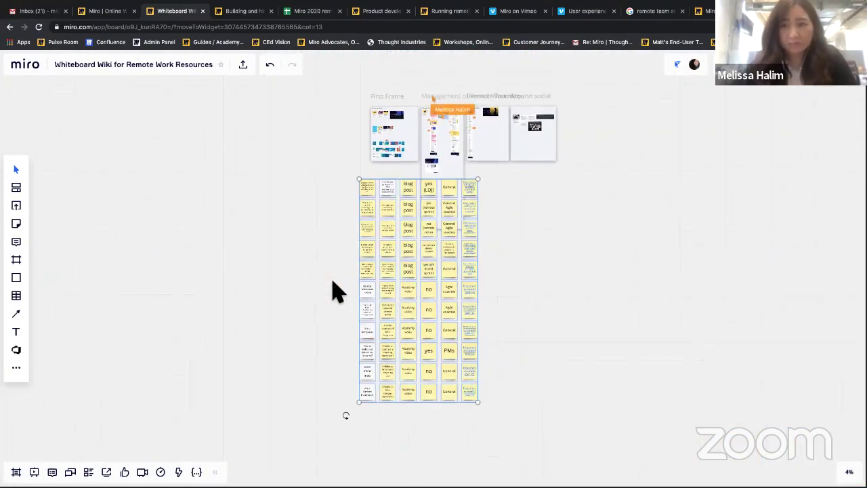
Delete the topic, format, template and persona columns of sticky notes, and place the title column beside the URL column.
{"action": "scroll", "coordinate": [336, 291], "scroll_direction": "up", "scroll_amount": 5}
{"action": "scroll", "coordinate": [501, 316], "scroll_direction": "down", "scroll_amount": 5}
{"action": "left_click", "coordinate": [447, 345]}
{"action": "left_click_drag", "start_coordinate": [410, 421], "coordinate": [410, 390]}
{"action": "key", "text": "Delete"}
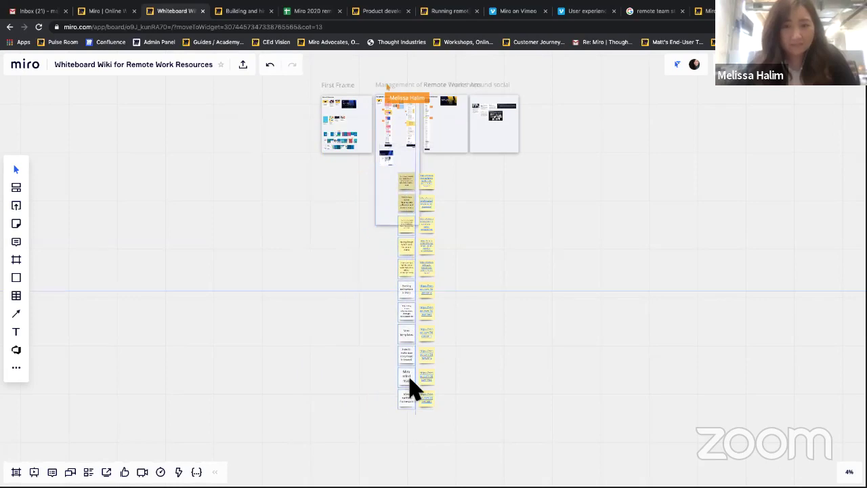
Move the title and URL sticky note columns together into the empty space below First Frame.
{"action": "left_click_drag", "start_coordinate": [446, 425], "coordinate": [398, 175]}
{"action": "left_click_drag", "start_coordinate": [441, 329], "coordinate": [354, 187]}
{"action": "scroll", "coordinate": [354, 187], "scroll_direction": "up", "scroll_amount": 5}
{"action": "scroll", "coordinate": [354, 187], "scroll_direction": "up", "scroll_amount": 5}
{"action": "scroll", "coordinate": [354, 187], "scroll_direction": "up", "scroll_amount": 10}
{"action": "left_click", "coordinate": [501, 234]}
{"action": "scroll", "coordinate": [256, 310], "scroll_direction": "down", "scroll_amount": 8}
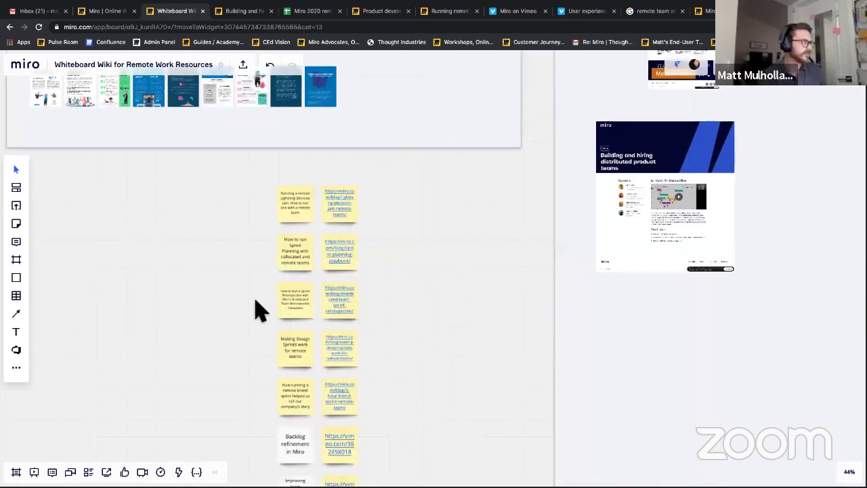
Shift the title column slightly away from the URLs and convert its sticky notes to the wide rectangular sticky note shape.
{"action": "scroll", "coordinate": [325, 259], "scroll_direction": "down", "scroll_amount": 3}
{"action": "scroll", "coordinate": [325, 260], "scroll_direction": "up", "scroll_amount": 8}
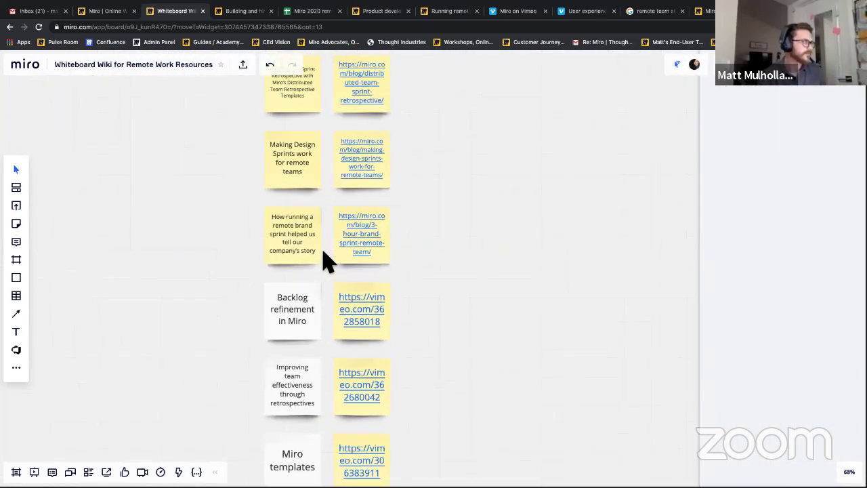
{"action": "scroll", "coordinate": [325, 261], "scroll_direction": "up", "scroll_amount": 5}
{"action": "left_click", "coordinate": [325, 178]}
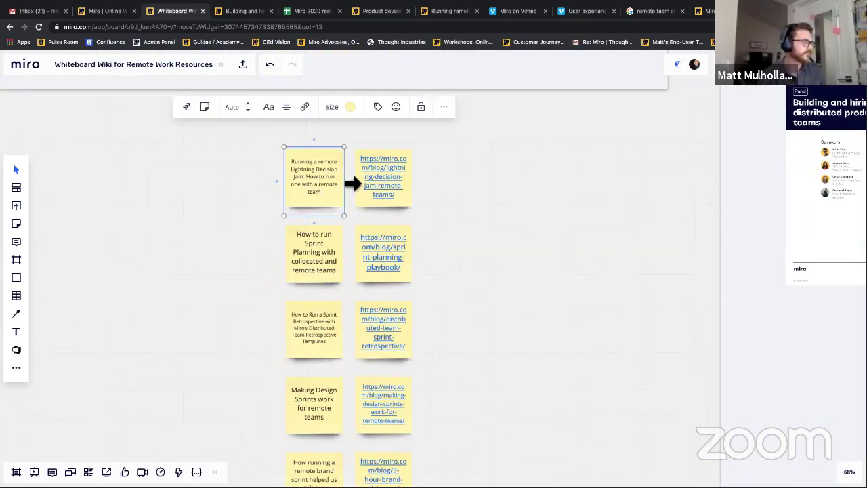
{"action": "left_click", "coordinate": [228, 226]}
{"action": "scroll", "coordinate": [228, 226], "scroll_direction": "down", "scroll_amount": 10}
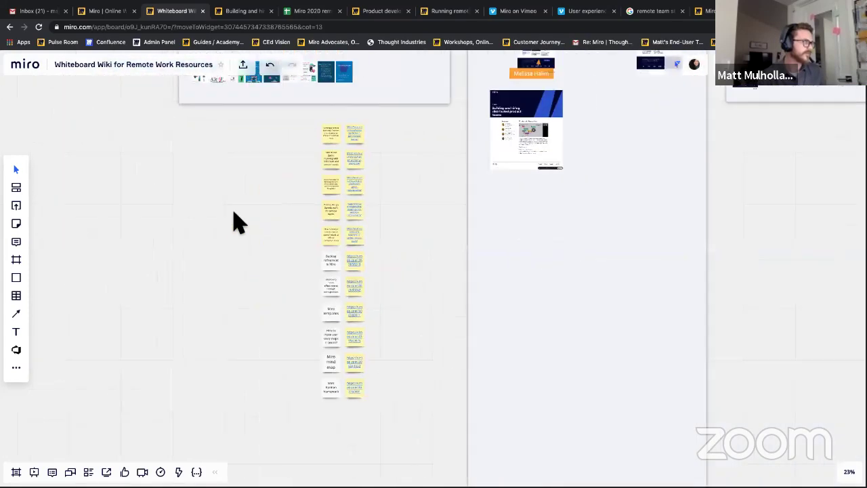
{"action": "left_click_drag", "start_coordinate": [318, 124], "coordinate": [345, 434]}
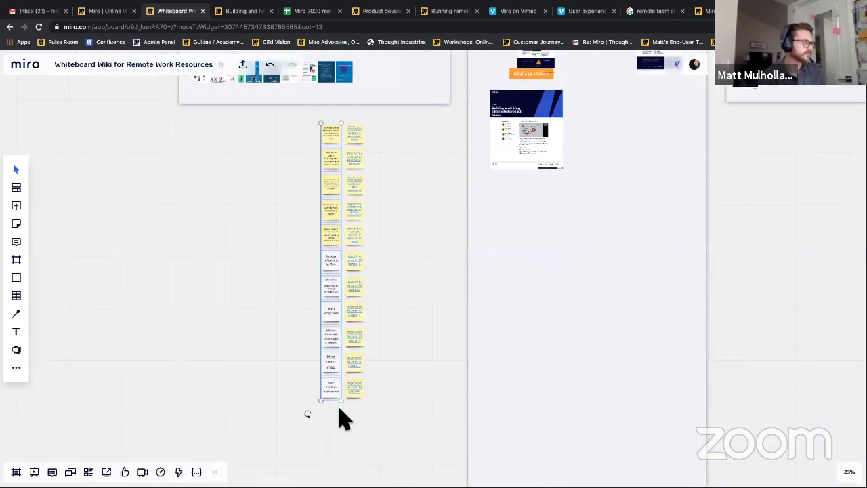
{"action": "left_click_drag", "start_coordinate": [337, 399], "coordinate": [331, 398]}
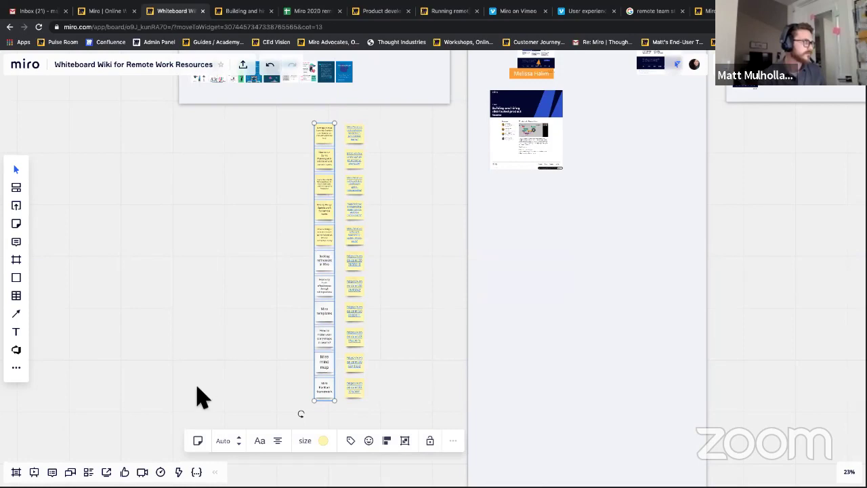
{"action": "left_click", "coordinate": [200, 443]}
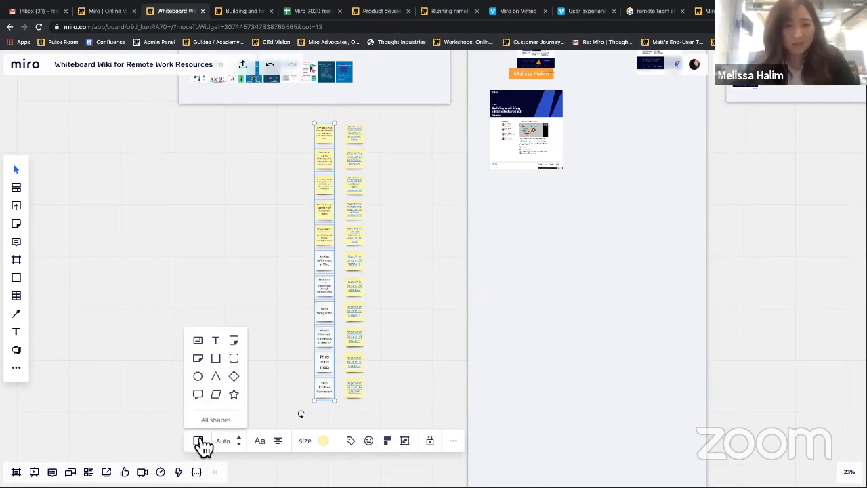
{"action": "left_click", "coordinate": [200, 357]}
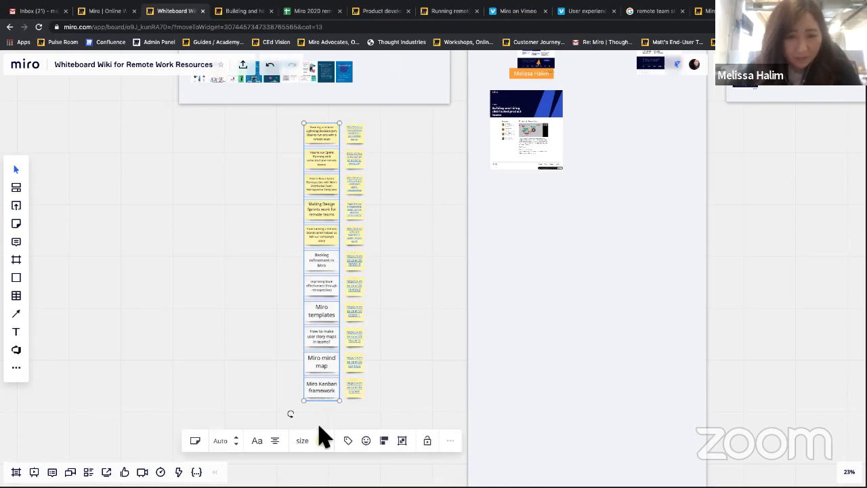
Recolor the wide title sticky notes dark yellow.
{"action": "left_click", "coordinate": [321, 441]}
{"action": "left_click", "coordinate": [329, 379]}
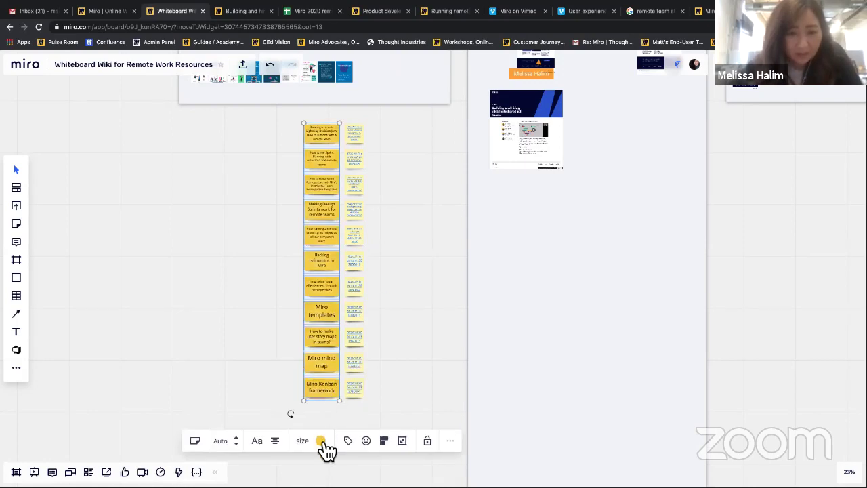
{"action": "left_click", "coordinate": [403, 359]}
Move both the title and URL sticky note columns into First Frame, along its right edge.
{"action": "left_click_drag", "start_coordinate": [386, 414], "coordinate": [371, 362]}
{"action": "left_click", "coordinate": [387, 188]}
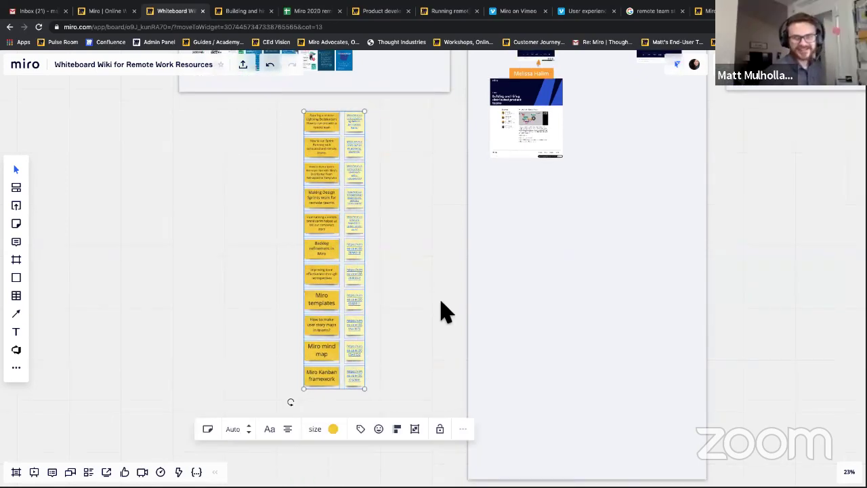
{"action": "scroll", "coordinate": [440, 311], "scroll_direction": "down", "scroll_amount": 5}
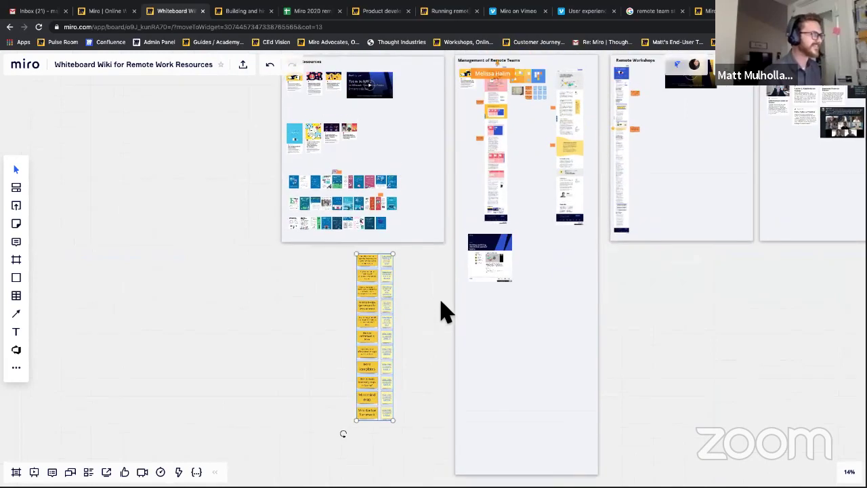
{"action": "left_click_drag", "start_coordinate": [365, 349], "coordinate": [414, 166]}
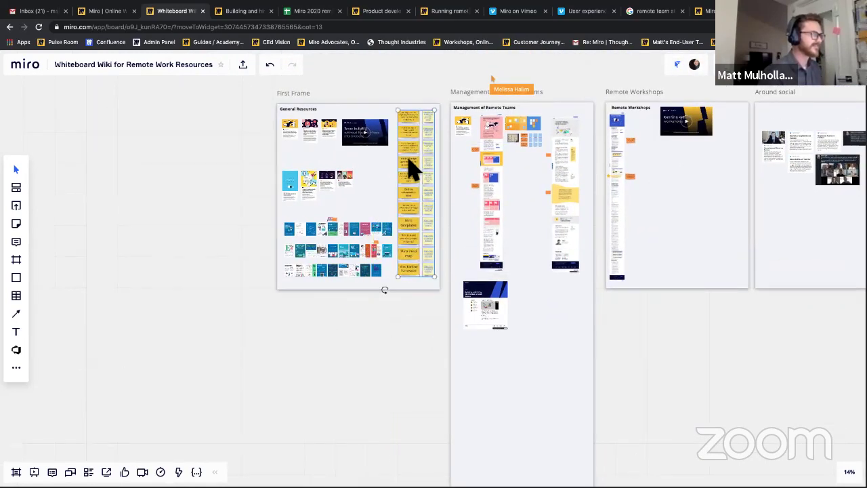
{"action": "left_click", "coordinate": [378, 345]}
Shorten the Management of Remote Teams frame so that it ends just below its lowest resource.
{"action": "scroll", "coordinate": [444, 215], "scroll_direction": "down", "scroll_amount": 3}
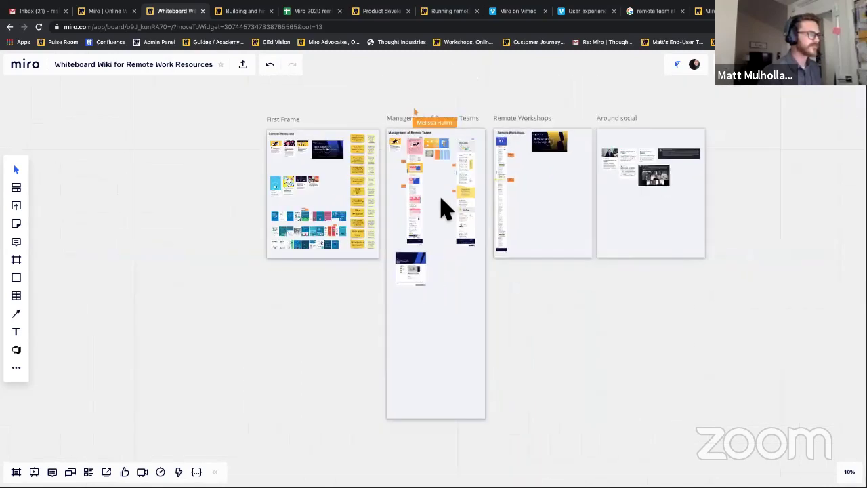
{"action": "left_click", "coordinate": [399, 119]}
{"action": "left_click_drag", "start_coordinate": [441, 348], "coordinate": [510, 309]}
{"action": "scroll", "coordinate": [494, 291], "scroll_direction": "right", "scroll_amount": 3}
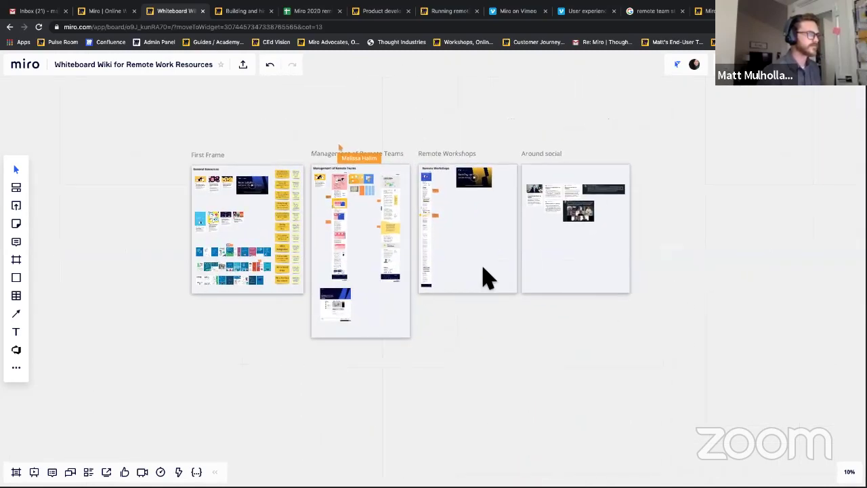
{"action": "scroll", "coordinate": [444, 263], "scroll_direction": "up", "scroll_amount": 3}
{"action": "scroll", "coordinate": [443, 262], "scroll_direction": "up", "scroll_amount": 3}
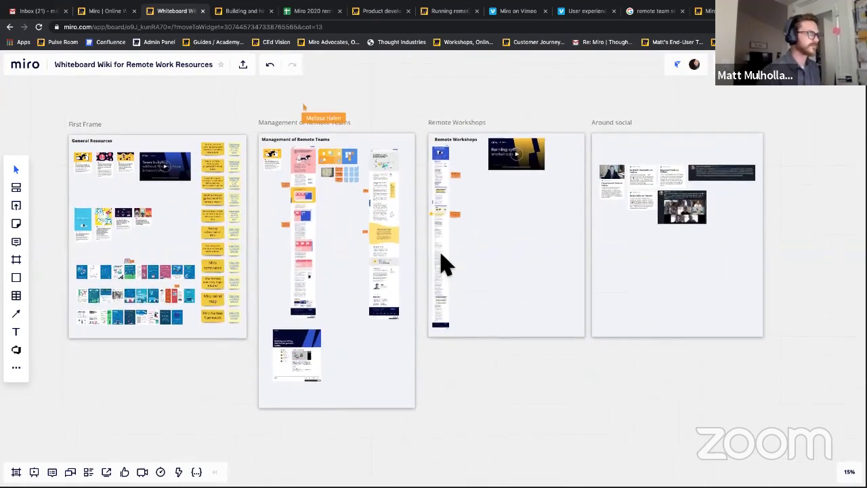
{"action": "scroll", "coordinate": [445, 262], "scroll_direction": "left", "scroll_amount": 1}
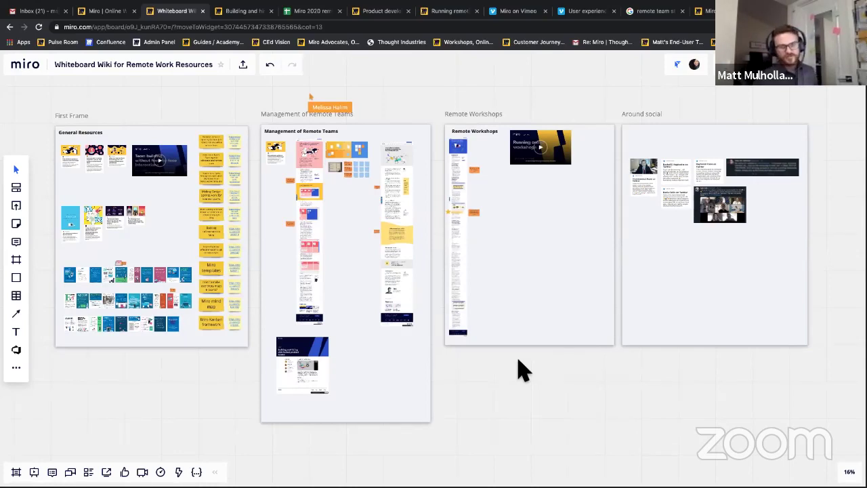
Switch back to the resources spreadsheet and select the topic cell of the Sprint Retrospective entry under Remote Rituals.
{"action": "left_click", "coordinate": [316, 15]}
{"action": "left_click", "coordinate": [222, 207]}
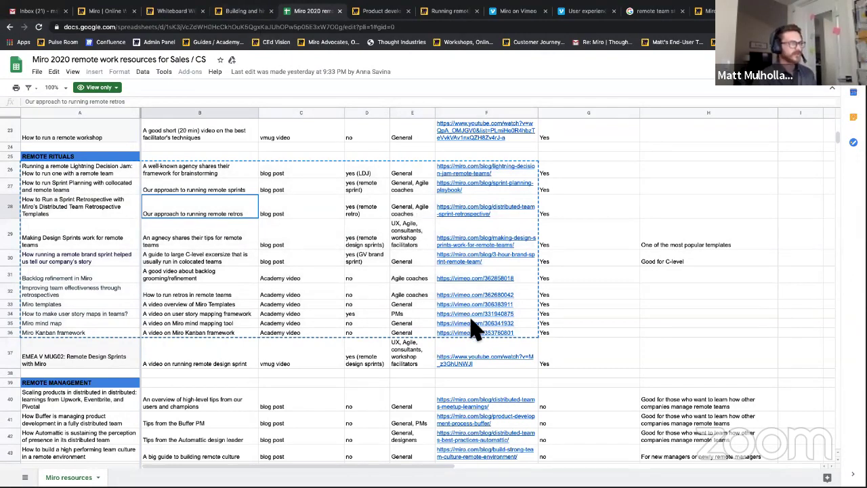
Return to the whiteboard wiki and examine the title and URL sticky notes in First Frame, from Lightning Decision Jam to Miro Kanban framework.
{"action": "left_click", "coordinate": [243, 12]}
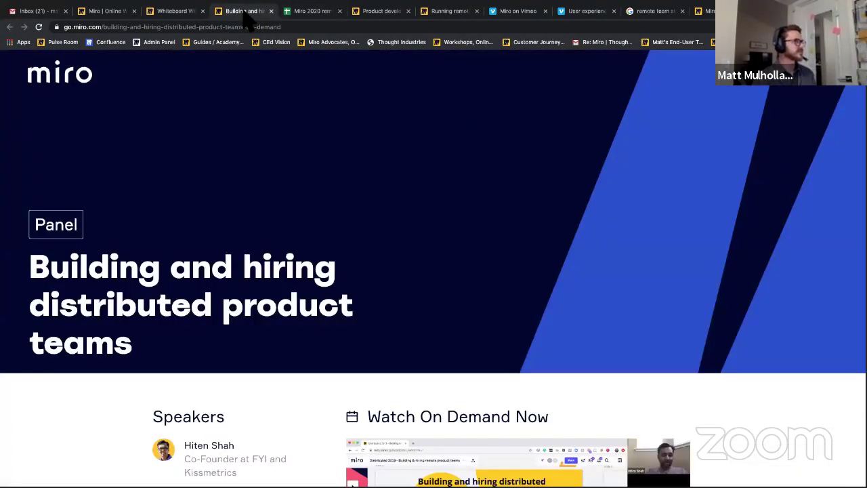
{"action": "left_click", "coordinate": [175, 11]}
{"action": "scroll", "coordinate": [250, 179], "scroll_direction": "left", "scroll_amount": 3}
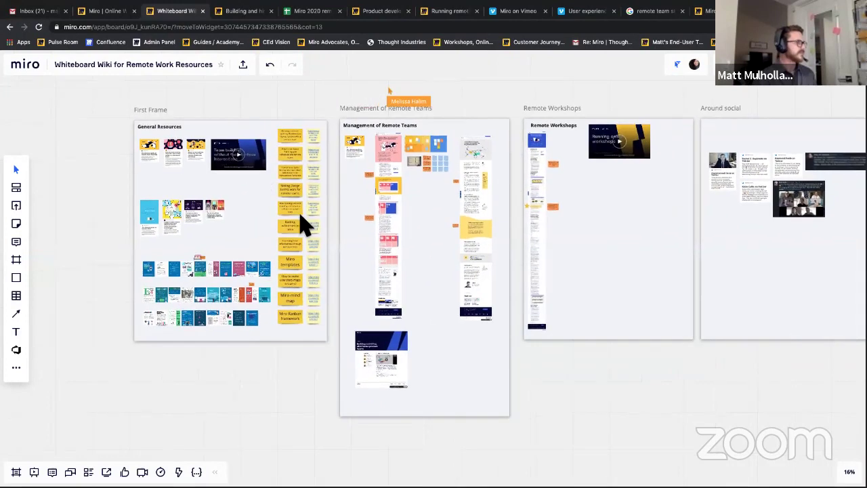
{"action": "scroll", "coordinate": [305, 223], "scroll_direction": "up", "scroll_amount": 5}
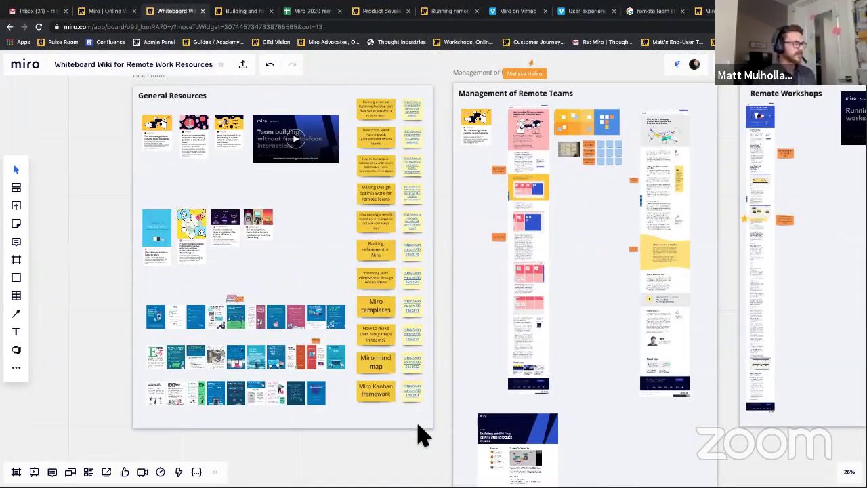
{"action": "scroll", "coordinate": [399, 240], "scroll_direction": "up", "scroll_amount": 5}
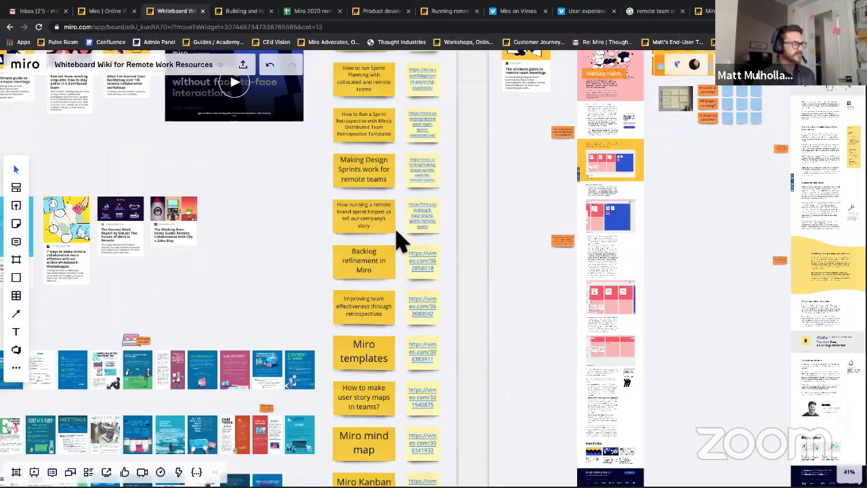
{"action": "scroll", "coordinate": [398, 183], "scroll_direction": "up", "scroll_amount": 4}
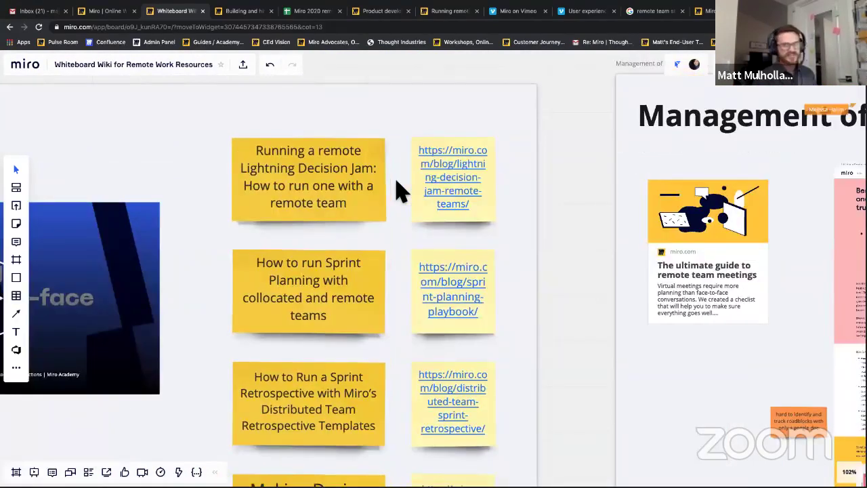
{"action": "scroll", "coordinate": [399, 192], "scroll_direction": "down", "scroll_amount": 15}
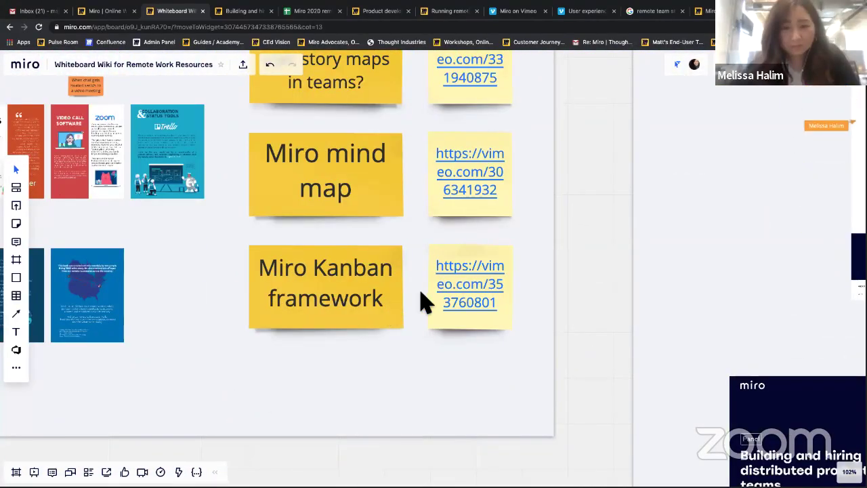
{"action": "left_click", "coordinate": [399, 299]}
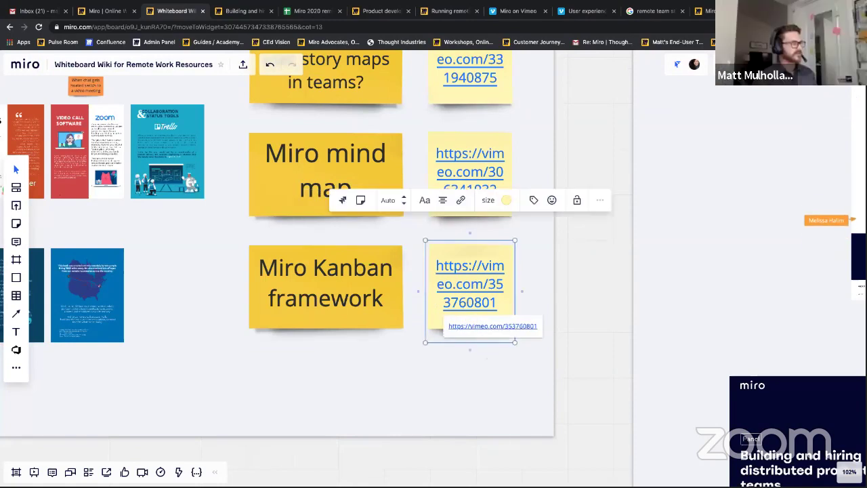
{"action": "left_click", "coordinate": [490, 410]}
{"action": "scroll", "coordinate": [437, 329], "scroll_direction": "up", "scroll_amount": 15}
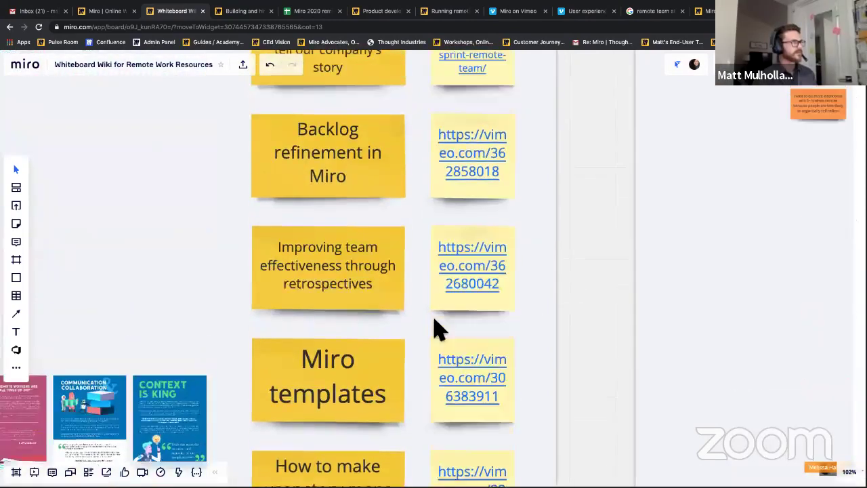
{"action": "scroll", "coordinate": [436, 329], "scroll_direction": "down", "scroll_amount": 10}
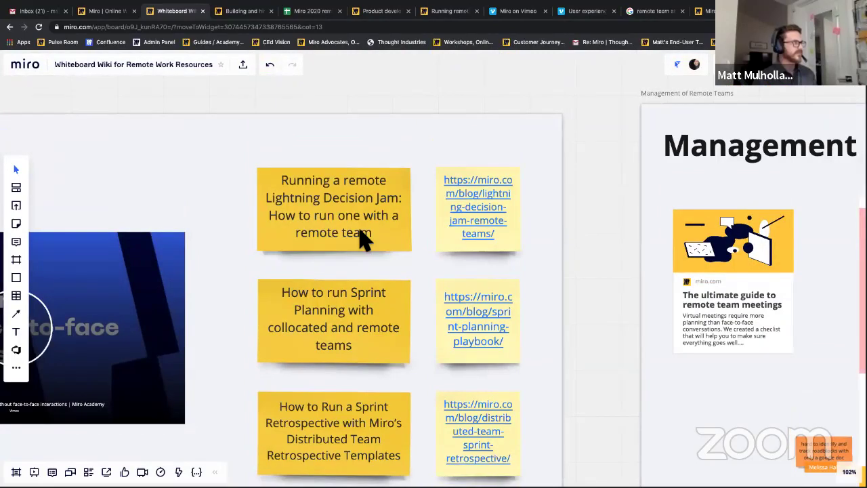
Examine the tweet cards and pink theme notes in the Around social frame, and look back over the other topic frames.
{"action": "scroll", "coordinate": [363, 238], "scroll_direction": "down", "scroll_amount": 5}
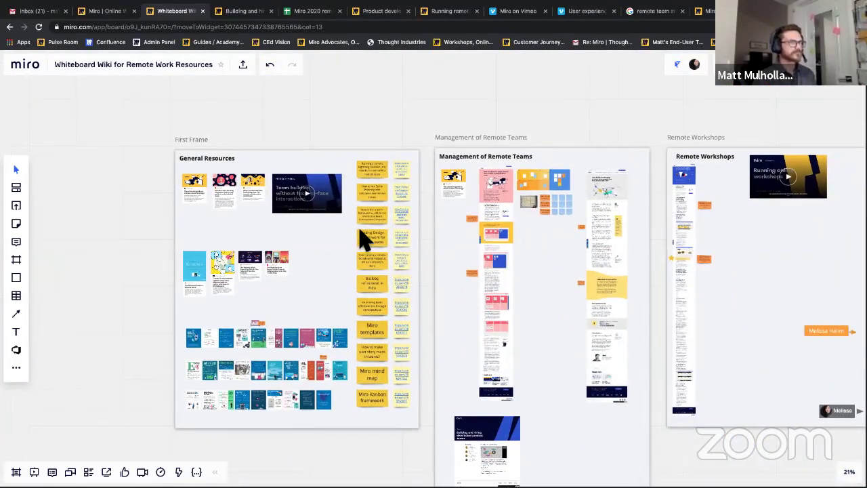
{"action": "scroll", "coordinate": [363, 238], "scroll_direction": "right", "scroll_amount": 6}
{"action": "scroll", "coordinate": [359, 237], "scroll_direction": "down", "scroll_amount": 4}
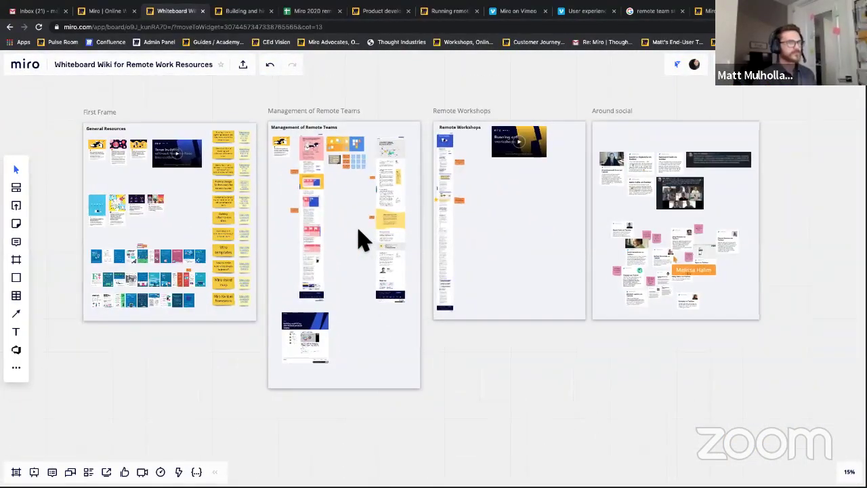
{"action": "scroll", "coordinate": [360, 238], "scroll_direction": "right", "scroll_amount": 4}
{"action": "scroll", "coordinate": [531, 269], "scroll_direction": "up", "scroll_amount": 10}
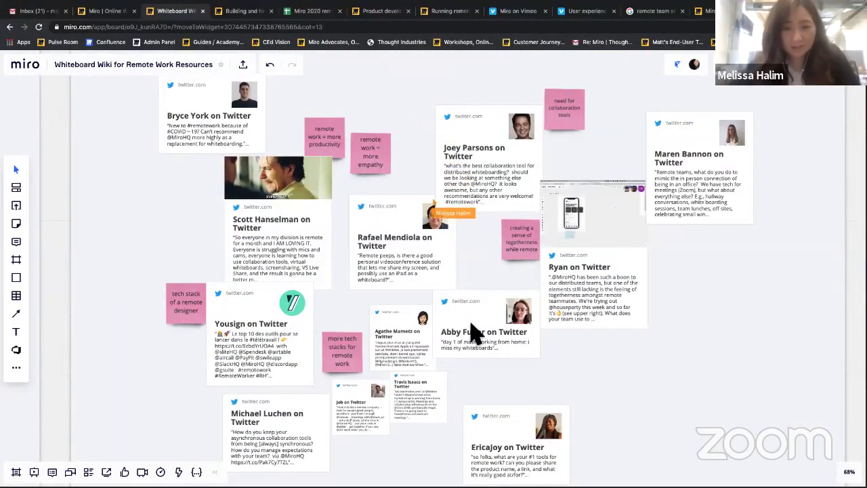
{"action": "scroll", "coordinate": [474, 332], "scroll_direction": "down", "scroll_amount": 3}
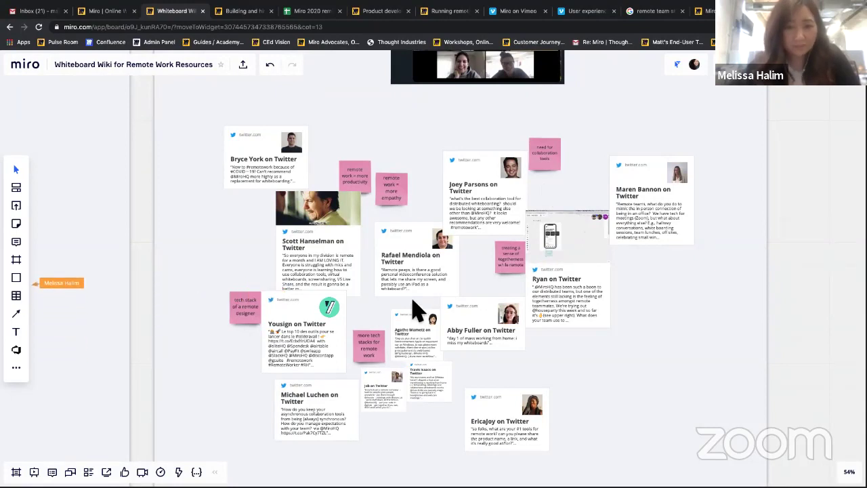
{"action": "scroll", "coordinate": [414, 310], "scroll_direction": "up", "scroll_amount": 10}
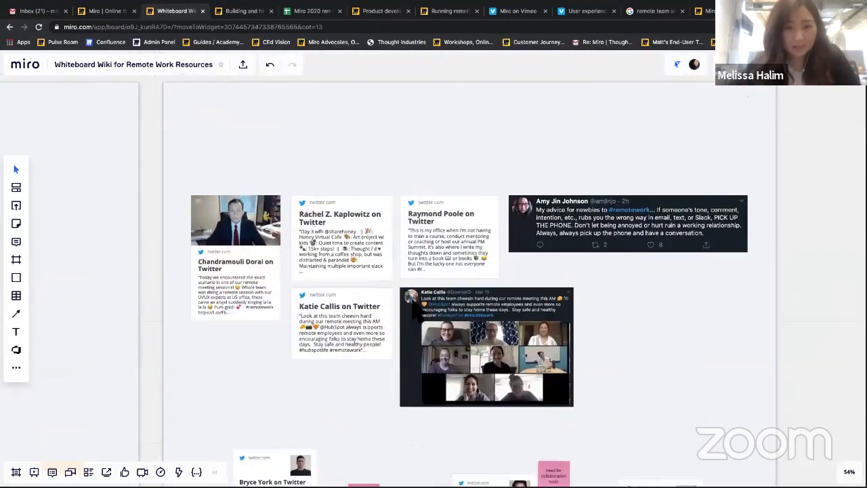
{"action": "scroll", "coordinate": [415, 310], "scroll_direction": "down", "scroll_amount": 1}
{"action": "scroll", "coordinate": [414, 310], "scroll_direction": "up", "scroll_amount": 3}
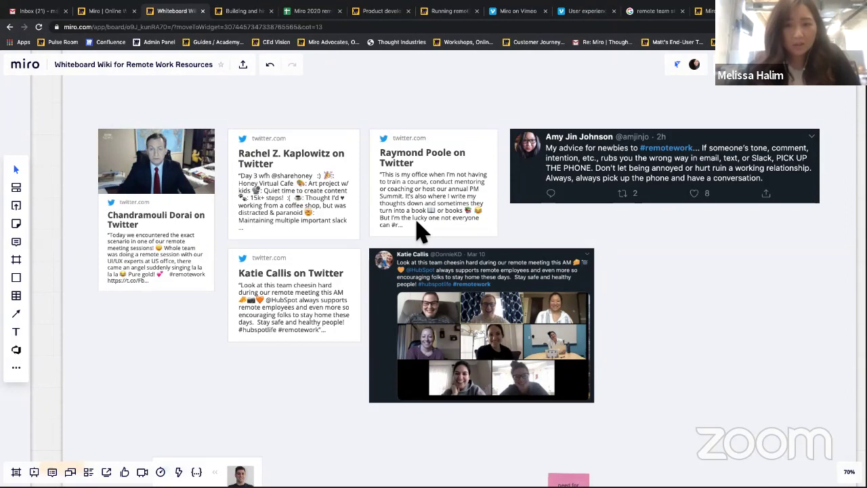
{"action": "scroll", "coordinate": [315, 322], "scroll_direction": "down", "scroll_amount": 10}
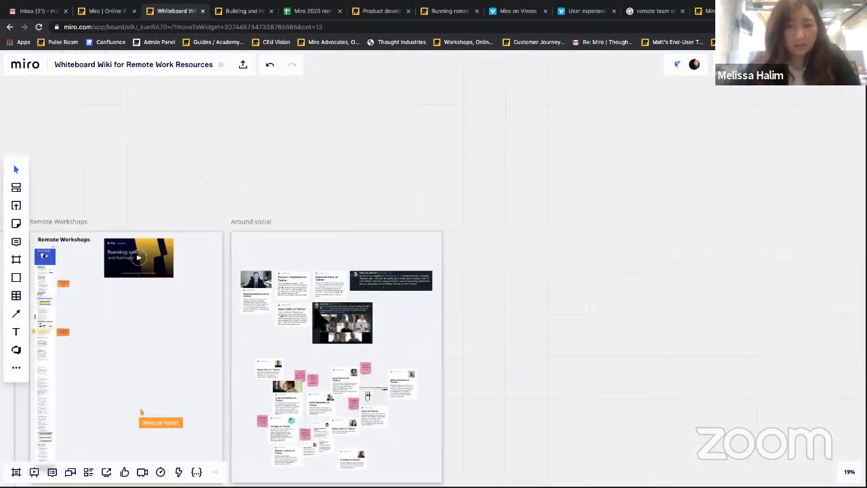
{"action": "scroll", "coordinate": [315, 322], "scroll_direction": "left", "scroll_amount": 10}
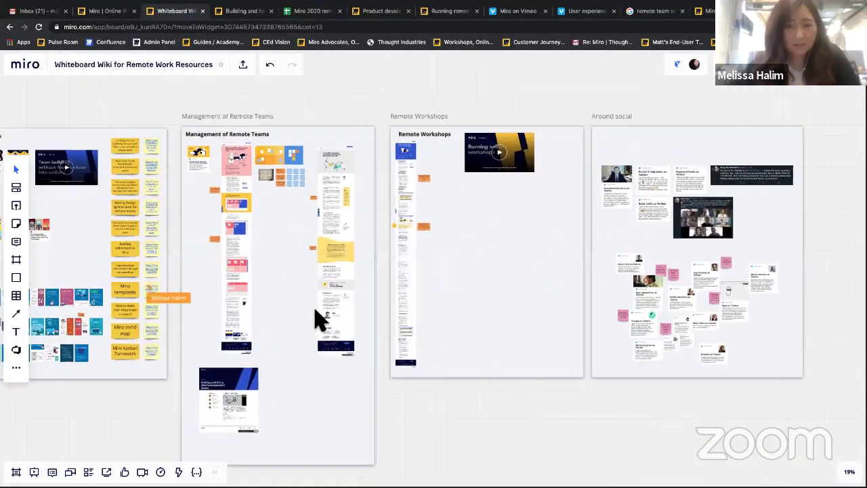
{"action": "scroll", "coordinate": [318, 319], "scroll_direction": "left", "scroll_amount": 10}
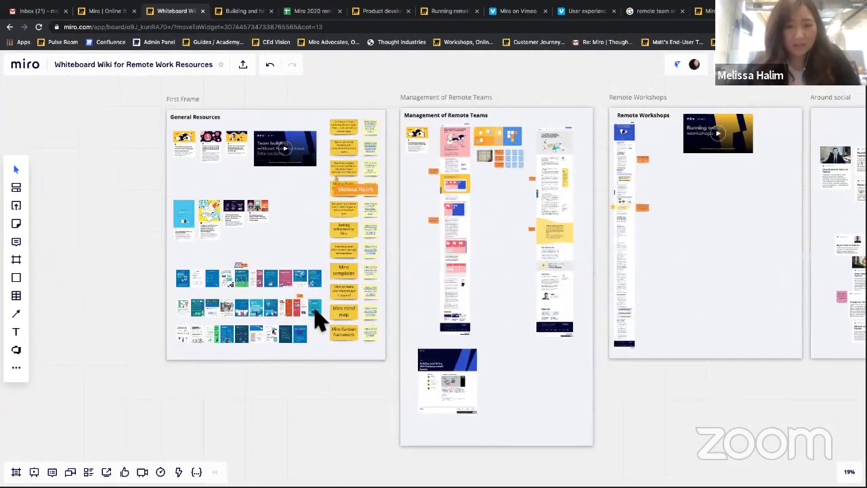